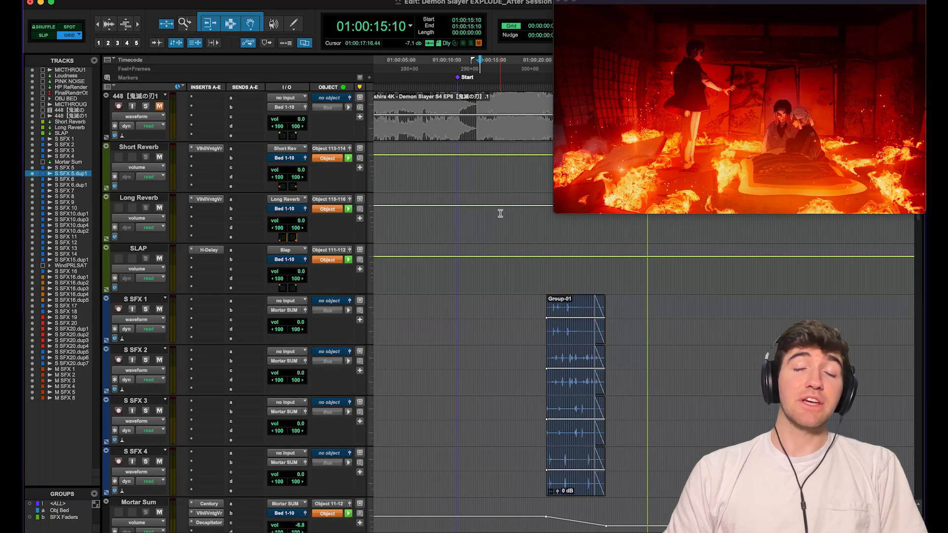
# Set the playback start to 01:00:12:22, just before the Start marker on S SFX 5.dup1, and play the session.
pyautogui.scroll(-10, 500, 212)
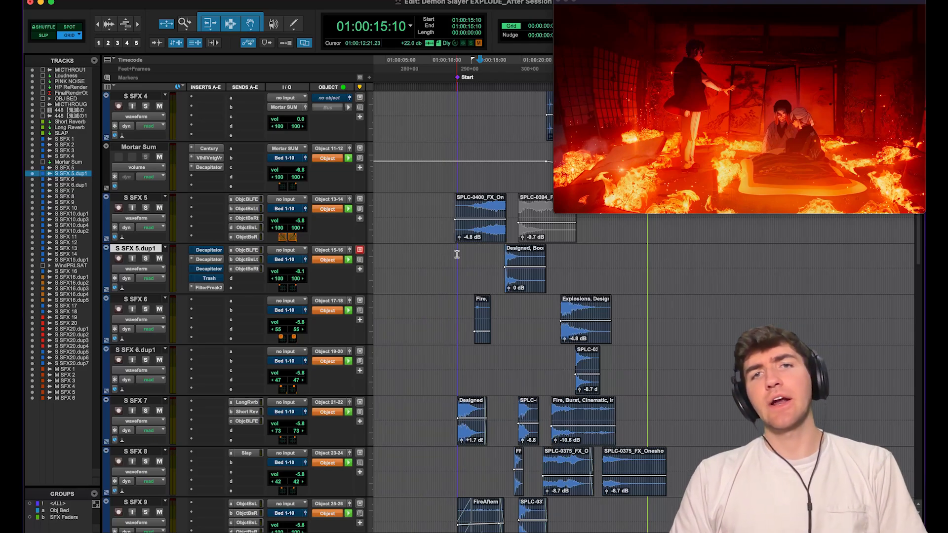
pyautogui.click(459, 254)
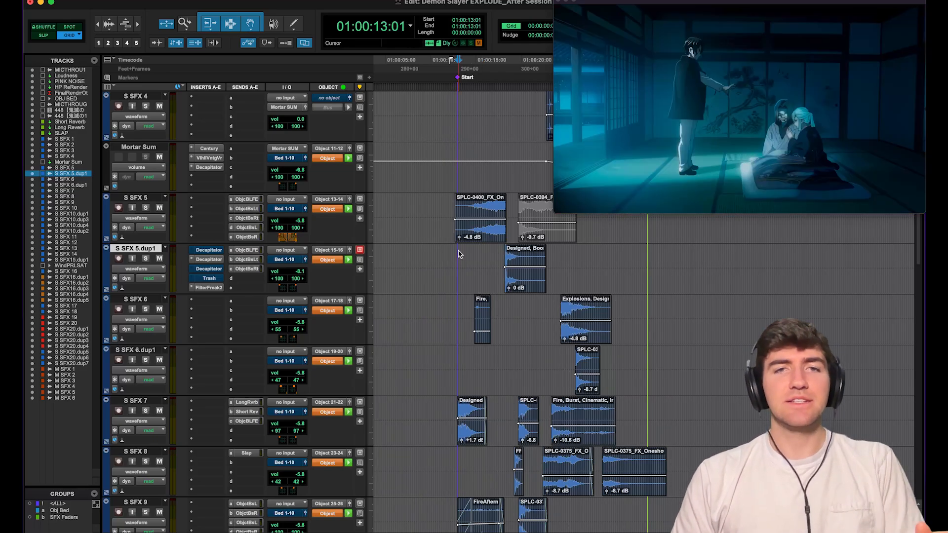
pyautogui.click(456, 255)
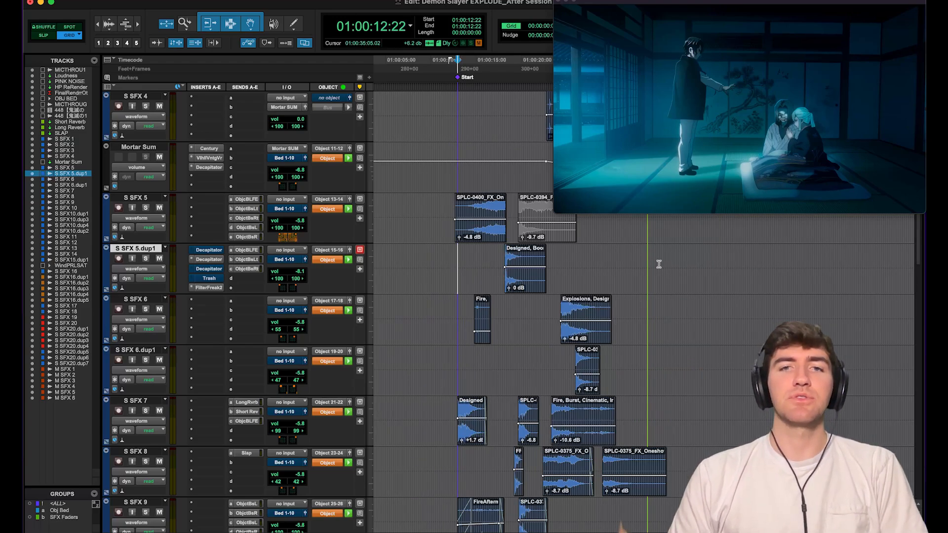
pyautogui.press('space')
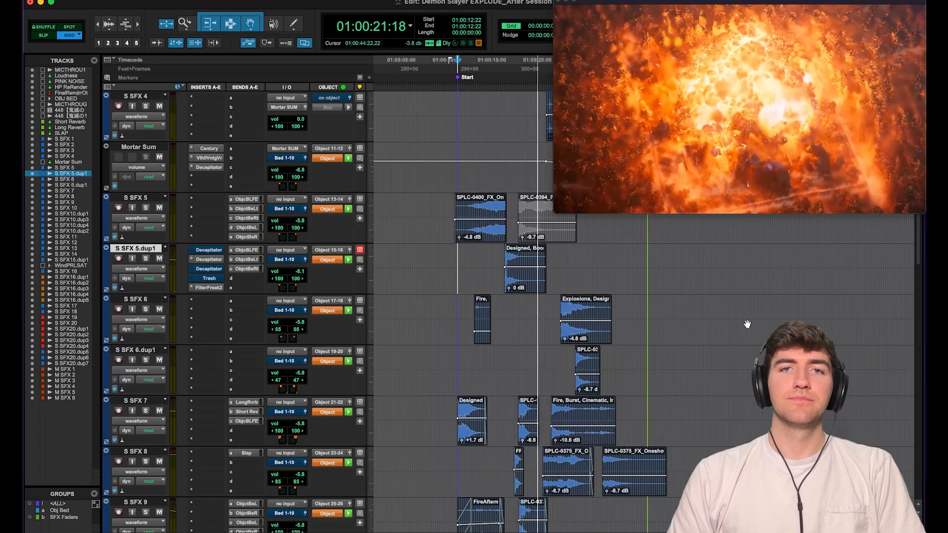
# Review the S SFX tracks down to the S SFX 20 duplicates during playback, and stop playback.
pyautogui.scroll(-10, 748, 324)
pyautogui.scroll(-15, 746, 325)
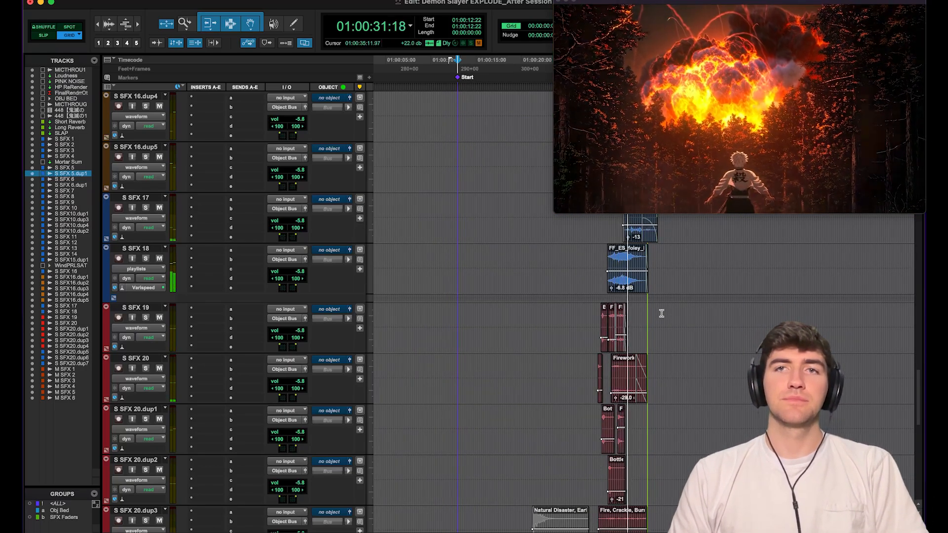
pyautogui.scroll(2, 661, 313)
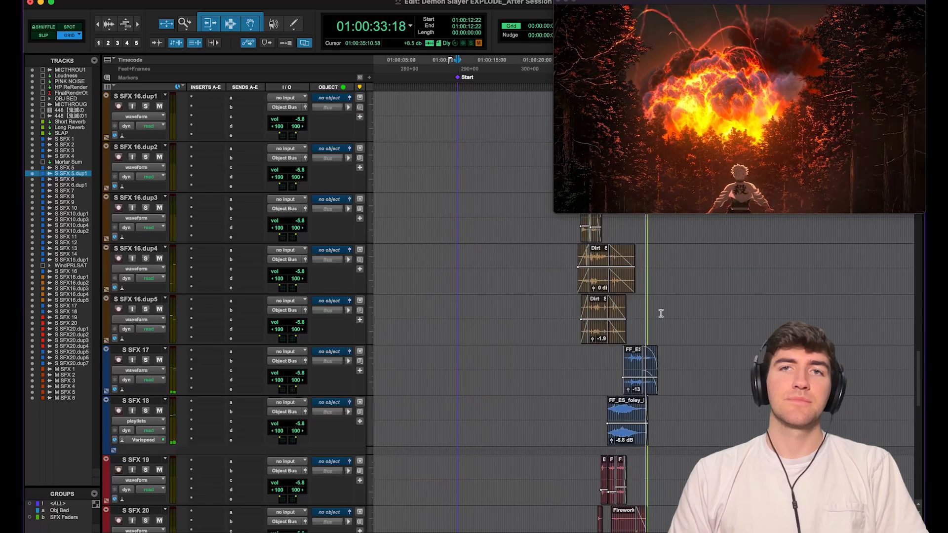
pyautogui.scroll(10, 660, 314)
pyautogui.press('space')
pyautogui.scroll(10, 659, 313)
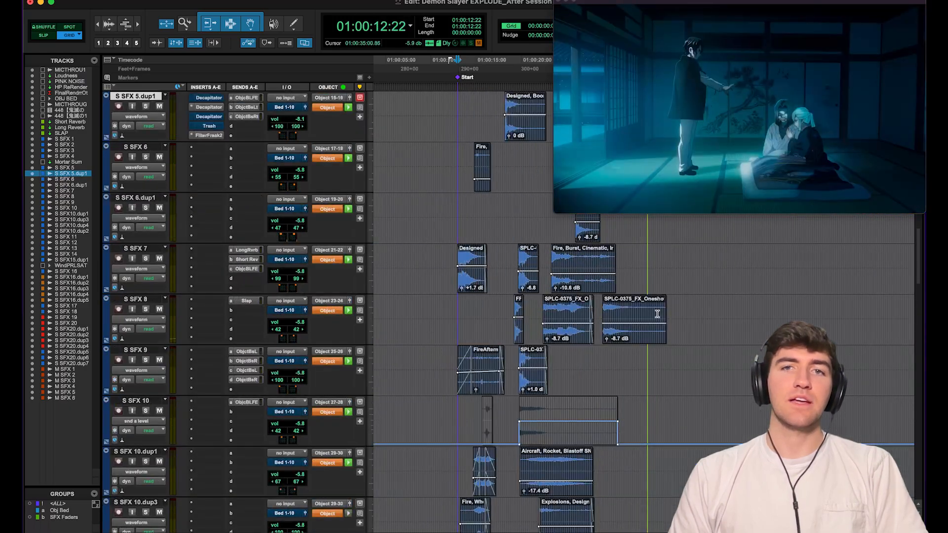
# Look through the session's tracks from the S SFX stereo effects down to the mono M SFX tracks and back to the reverb tracks.
pyautogui.scroll(-10, 649, 320)
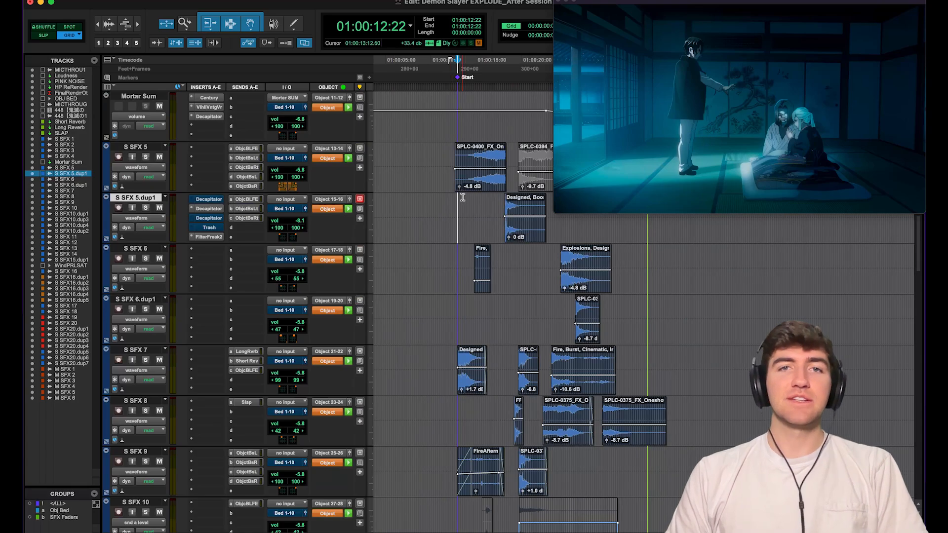
pyautogui.scroll(-15, 464, 222)
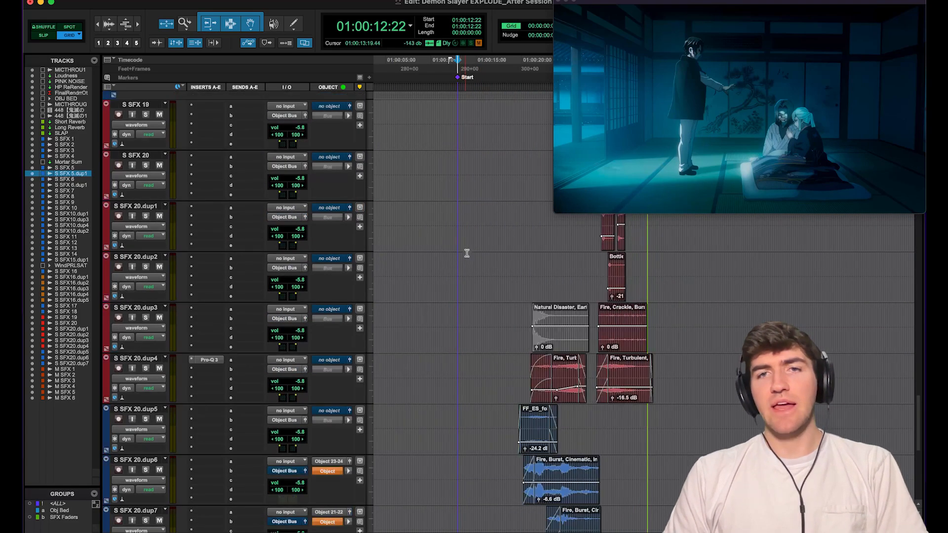
pyautogui.scroll(-10, 467, 254)
pyautogui.scroll(20, 532, 244)
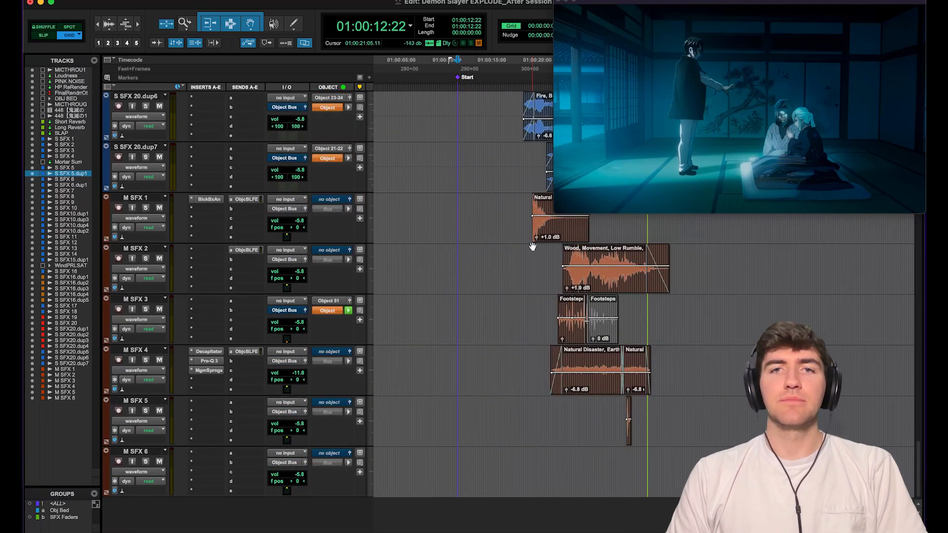
pyautogui.scroll(-12, 529, 244)
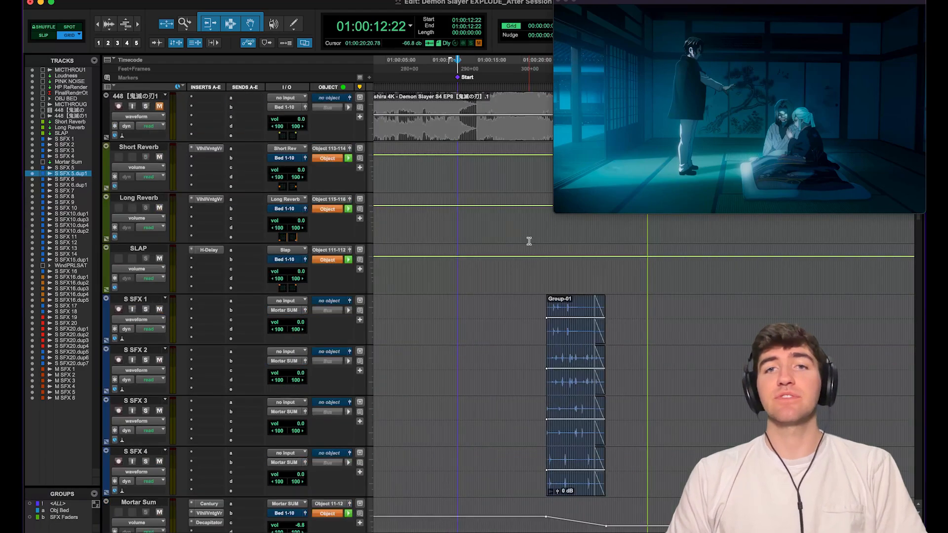
# Place the edit cursor at 01:00:12:15 on S SFX 5, switch to the Dolby Atmos Renderer, and examine the 3D room from several angles.
pyautogui.click(447, 171)
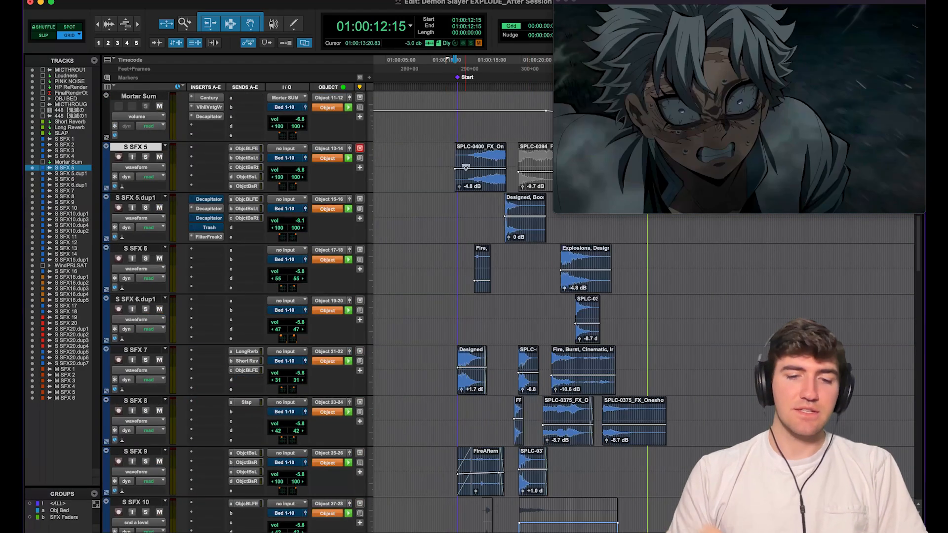
pyautogui.press('super+Tab')
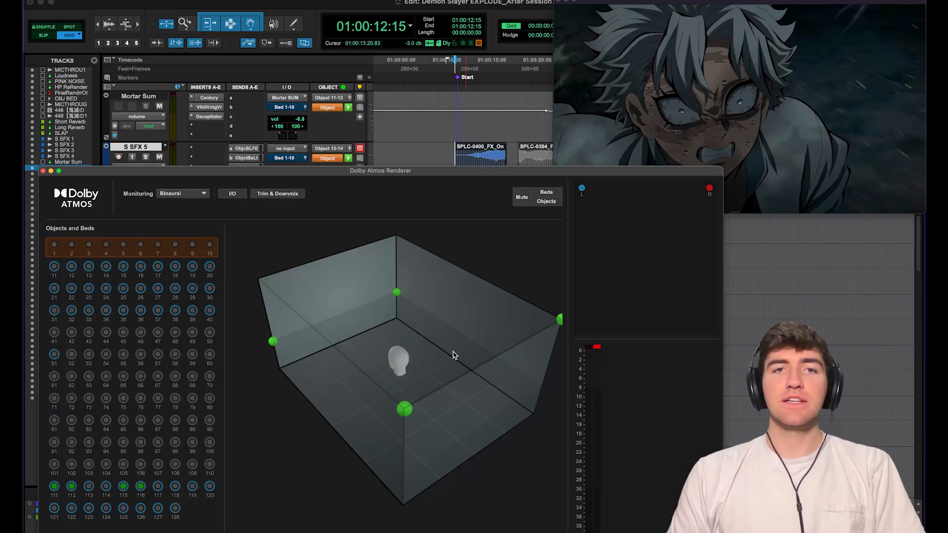
pyautogui.moveTo(454, 356); pyautogui.dragTo(470, 341)
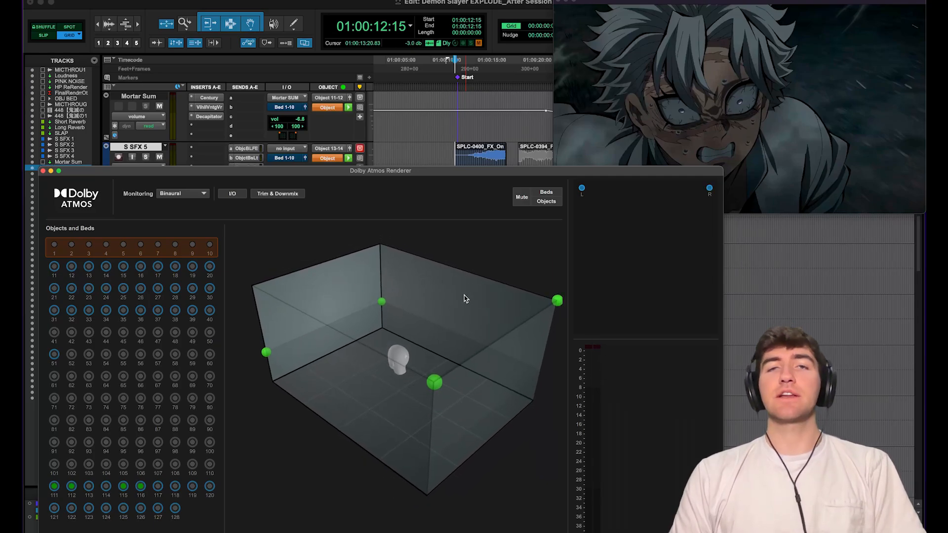
pyautogui.moveTo(445, 319)
pyautogui.mouseDown()
pyautogui.moveTo(430, 327)
pyautogui.moveTo(416, 307)
pyautogui.moveTo(431, 306)
pyautogui.moveTo(446, 333)
pyautogui.mouseUp()
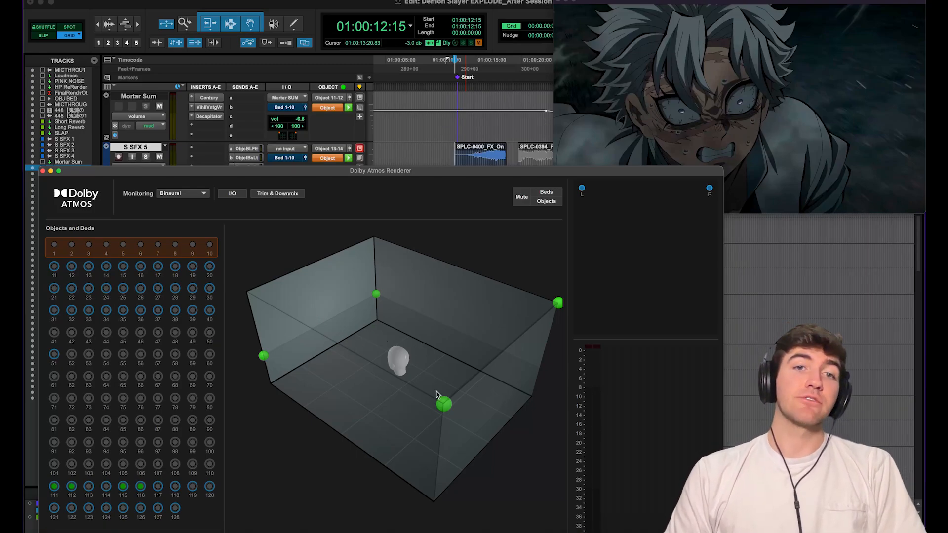
pyautogui.moveTo(432, 391); pyautogui.dragTo(410, 402)
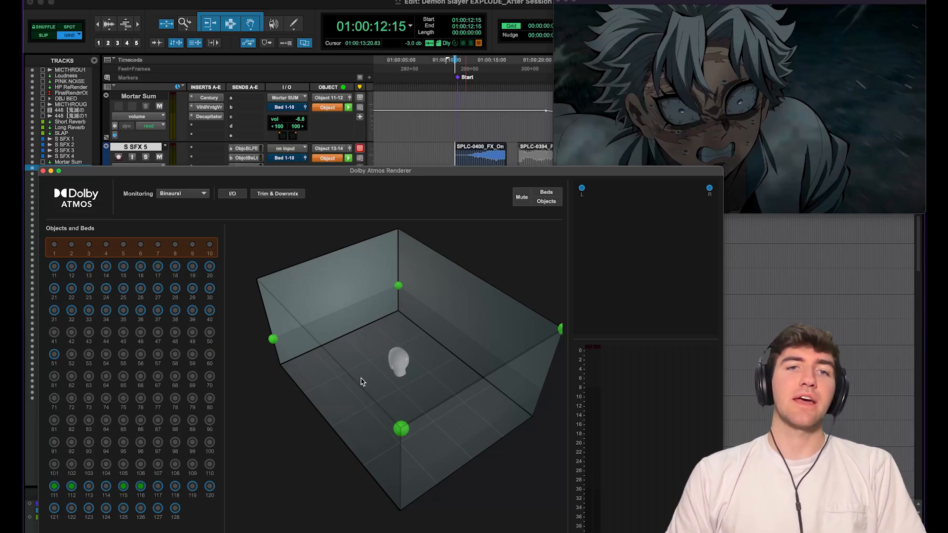
pyautogui.moveTo(359, 380); pyautogui.dragTo(386, 370)
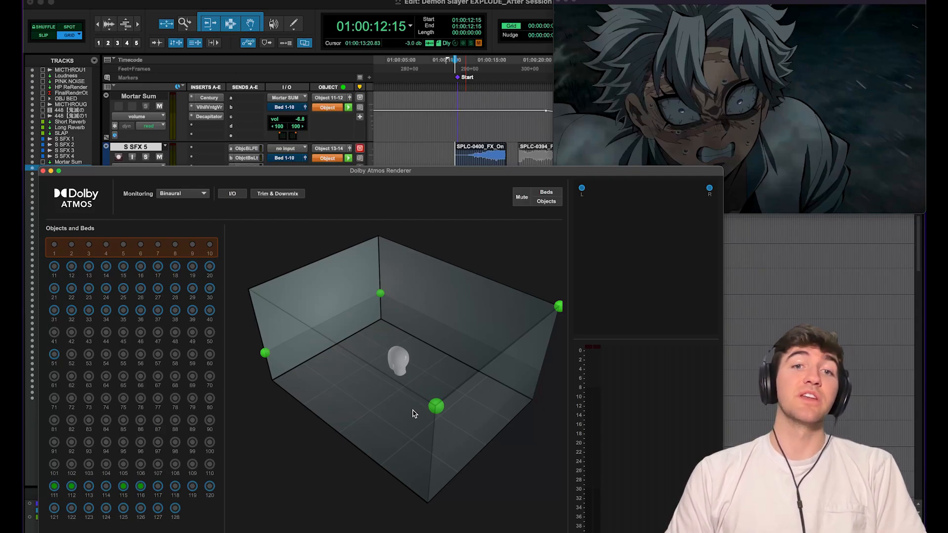
pyautogui.moveTo(412, 411); pyautogui.dragTo(418, 413)
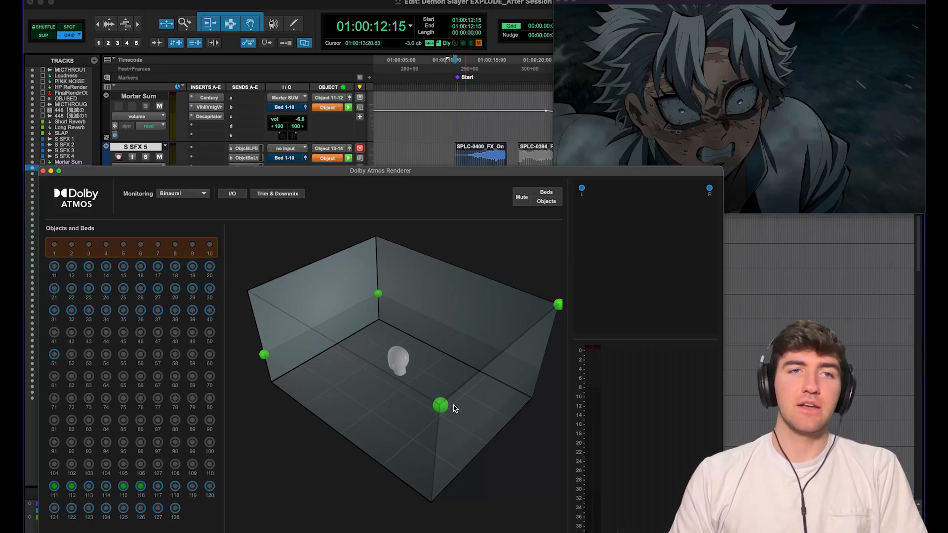
pyautogui.moveTo(457, 407)
pyautogui.mouseDown()
pyautogui.moveTo(369, 403)
pyautogui.moveTo(461, 398)
pyautogui.mouseUp()
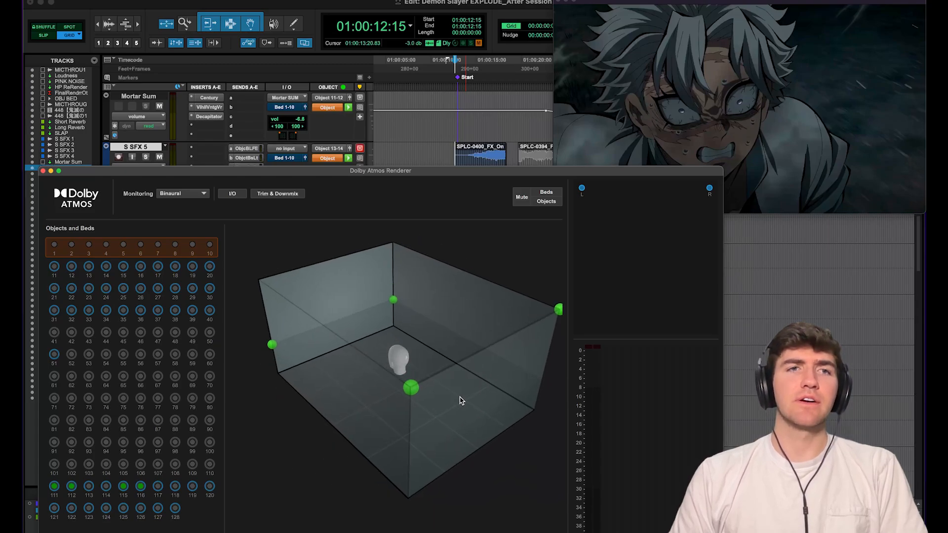
# Check the renderer's available monitoring formats without changing Binaural, and close the renderer window to return to Pro Tools.
pyautogui.click(182, 196)
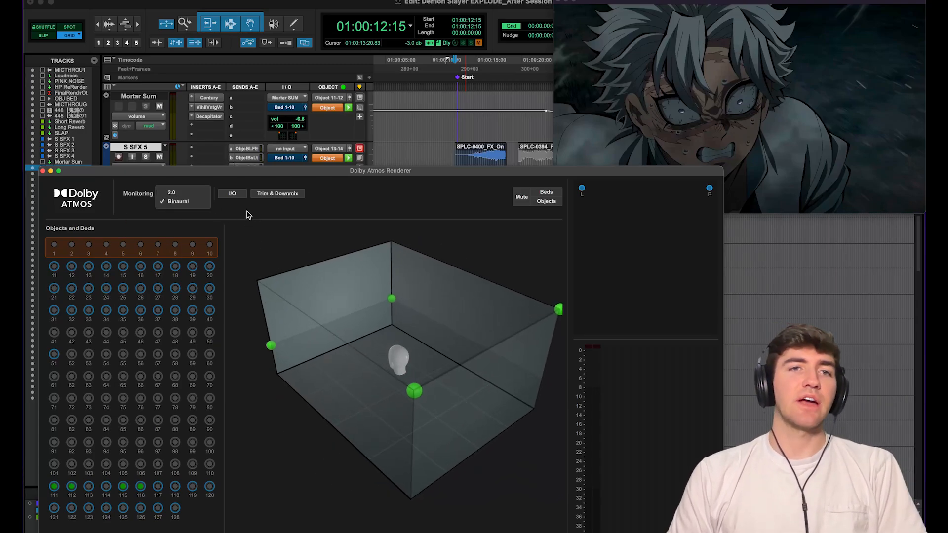
pyautogui.click(247, 213)
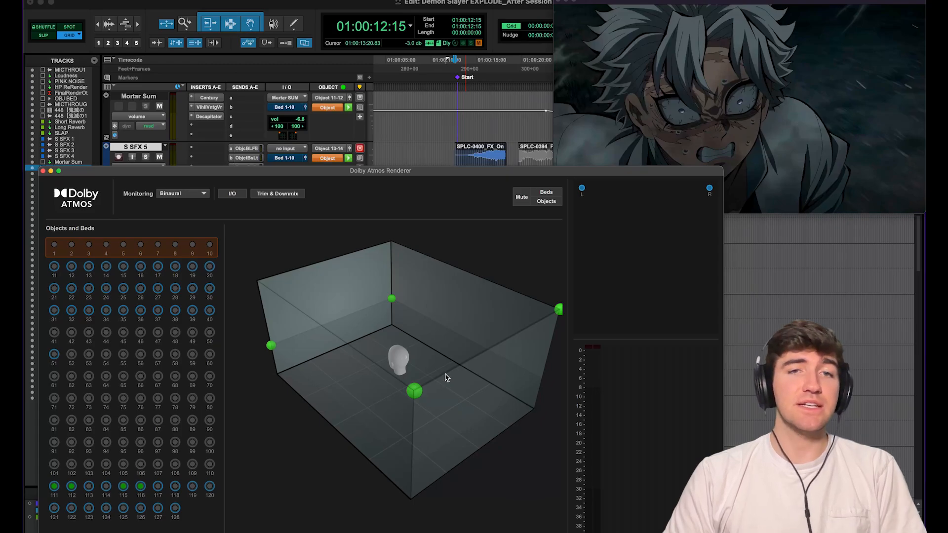
pyautogui.moveTo(445, 378); pyautogui.dragTo(426, 396)
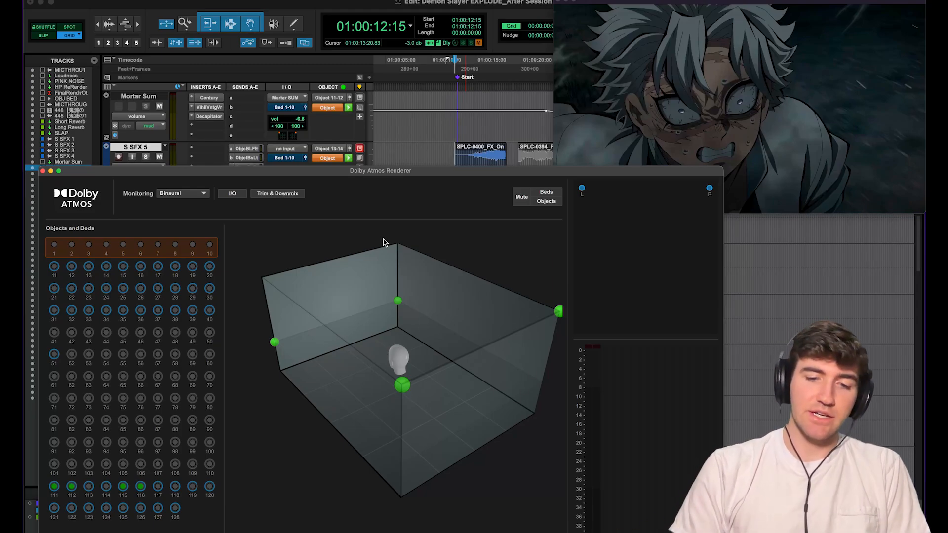
pyautogui.press('super+w')
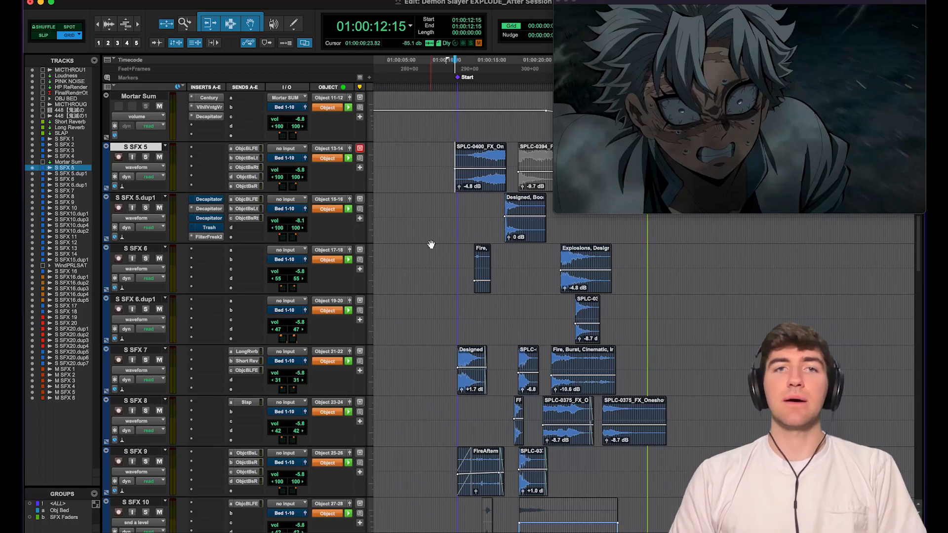
# Expand the automation lanes of S SFX 5 and examine its pan, height and size automation.
pyautogui.scroll(4, 476, 247)
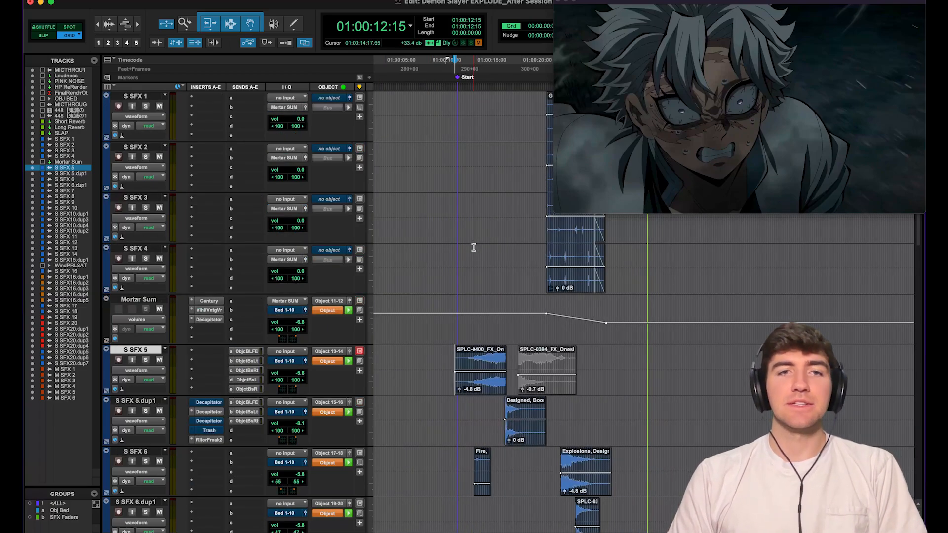
pyautogui.scroll(-2, 473, 251)
pyautogui.click(106, 290)
pyautogui.scroll(-5, 646, 300)
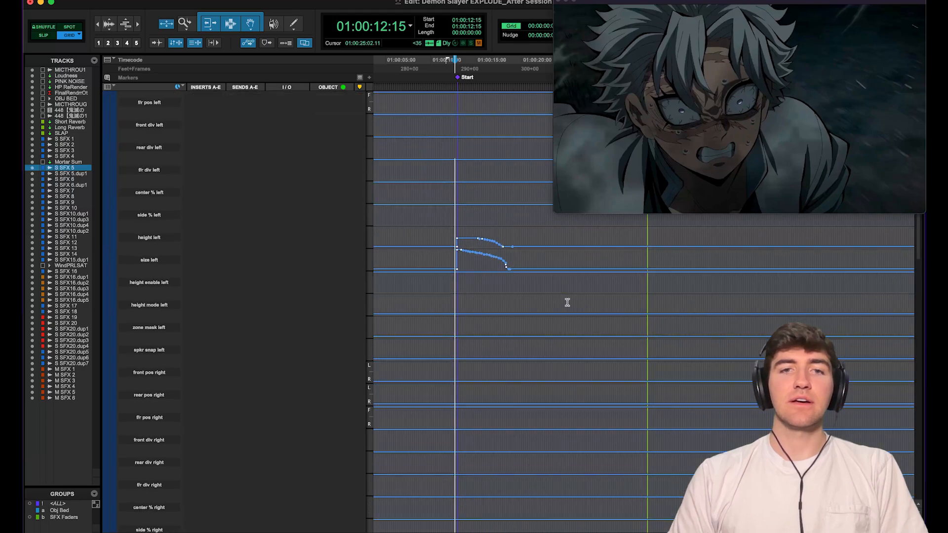
pyautogui.scroll(3, 567, 301)
pyautogui.scroll(-15, 104, 190)
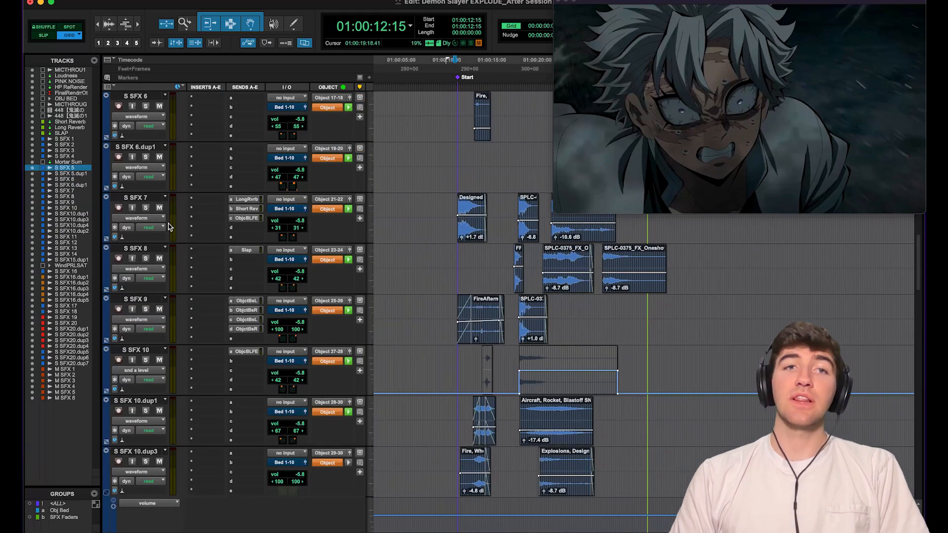
# Expand the automation lanes of S SFX 7 and examine its pan automation beneath the clips.
pyautogui.click(106, 241)
pyautogui.scroll(-4, 513, 287)
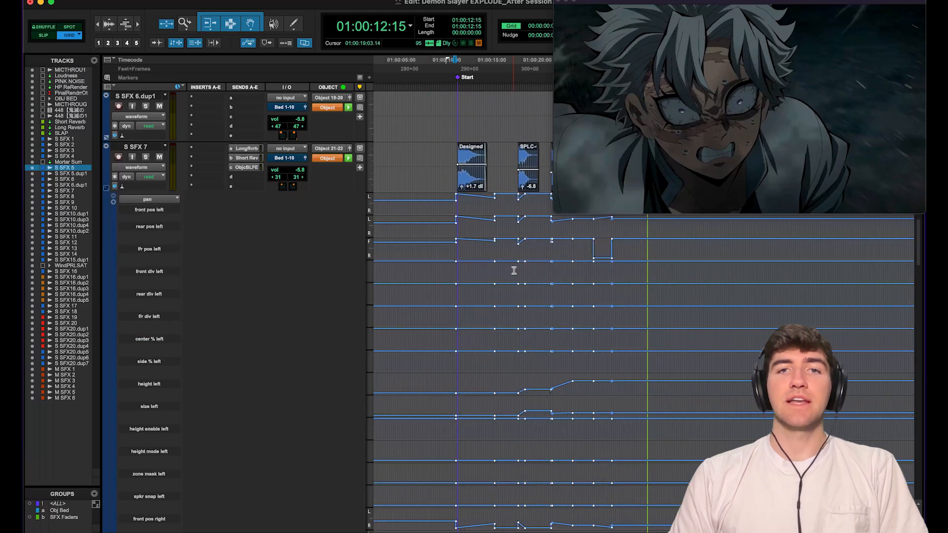
pyautogui.scroll(6, 513, 292)
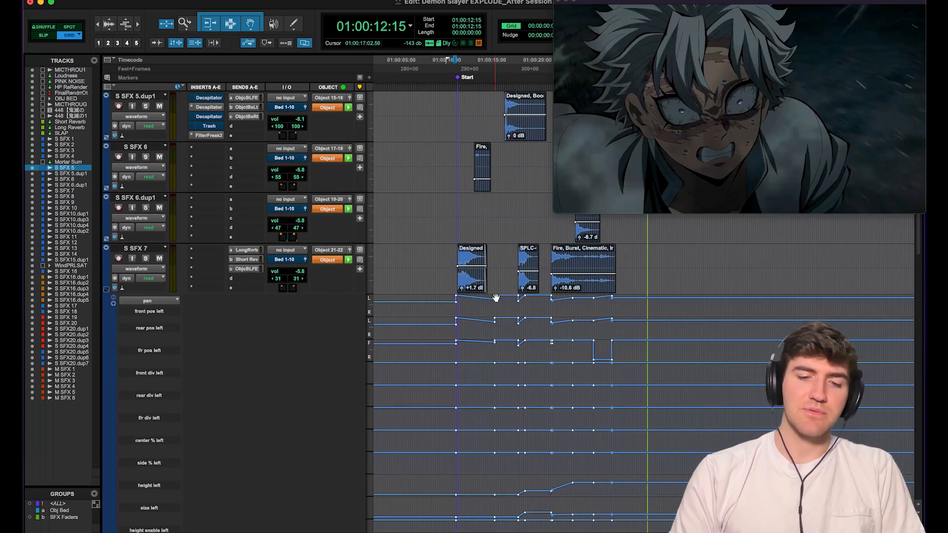
# Select 01:00:11:21 to 01:00:13:20 on S SFX 7, open its panner, and set the linked channels to 47 and -47, f/r 47, height 70.
pyautogui.moveTo(448, 262); pyautogui.dragTo(466, 273)
pyautogui.click(349, 259)
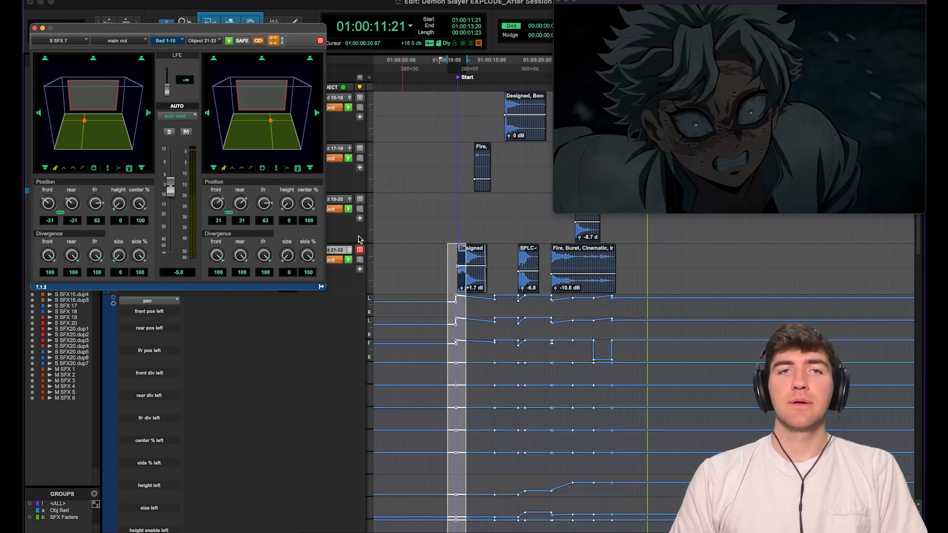
pyautogui.moveTo(278, 126); pyautogui.dragTo(289, 143)
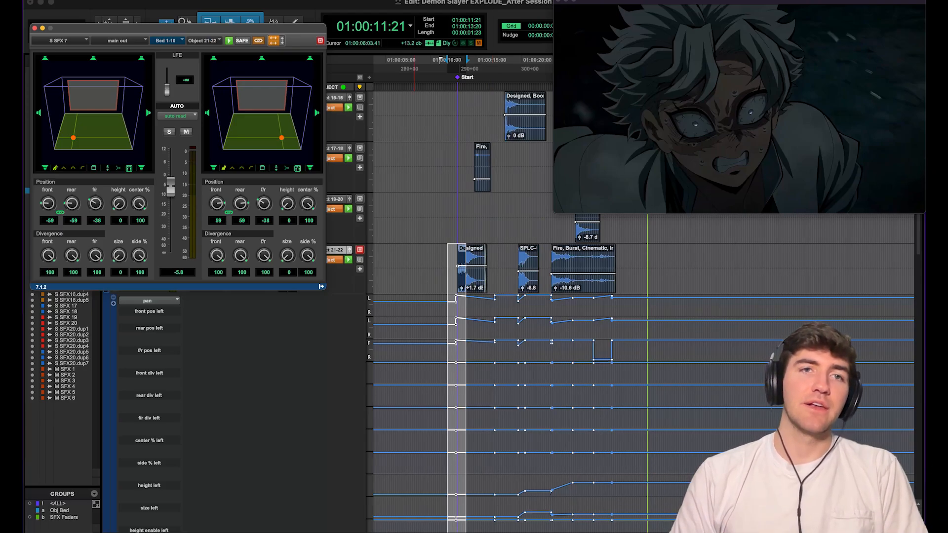
pyautogui.moveTo(282, 138); pyautogui.dragTo(247, 123)
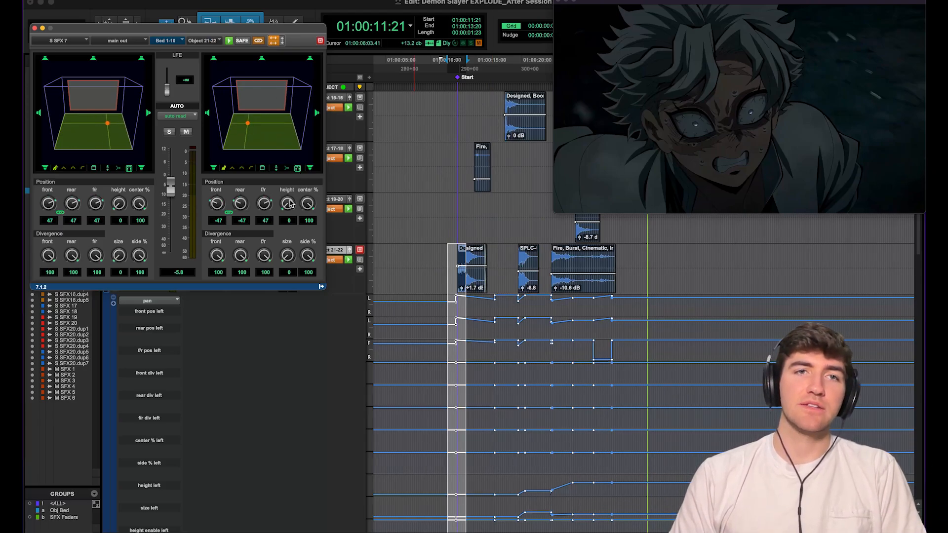
pyautogui.moveTo(290, 203); pyautogui.dragTo(295, 144)
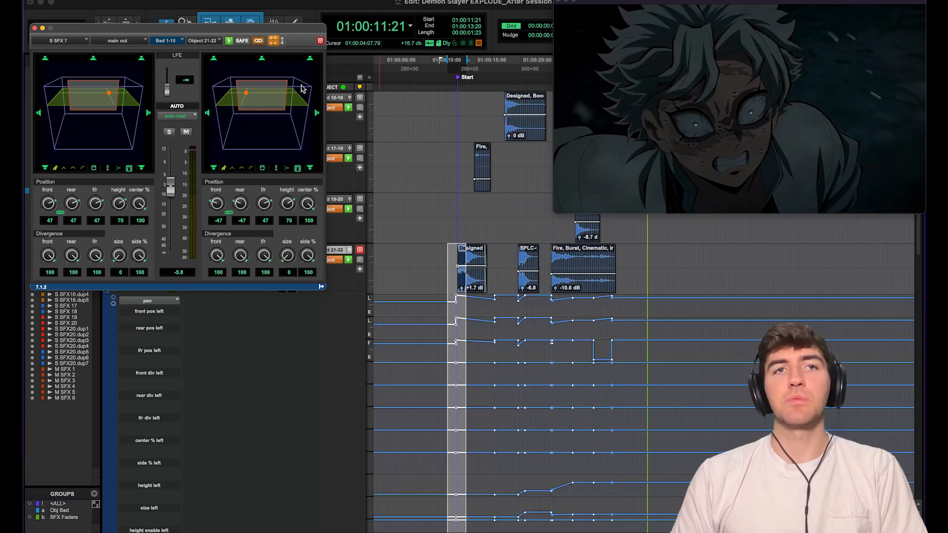
# Unlink the panner channels, pan the right to 15 with f/r 87 and the left leftward with f/r 100, and close the panner.
pyautogui.moveTo(251, 89); pyautogui.dragTo(266, 93)
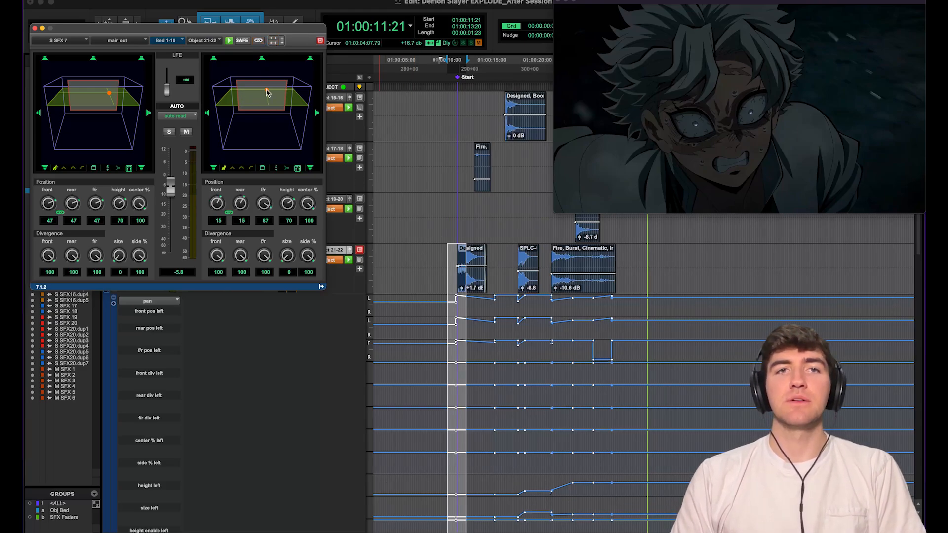
pyautogui.moveTo(120, 95); pyautogui.dragTo(88, 105)
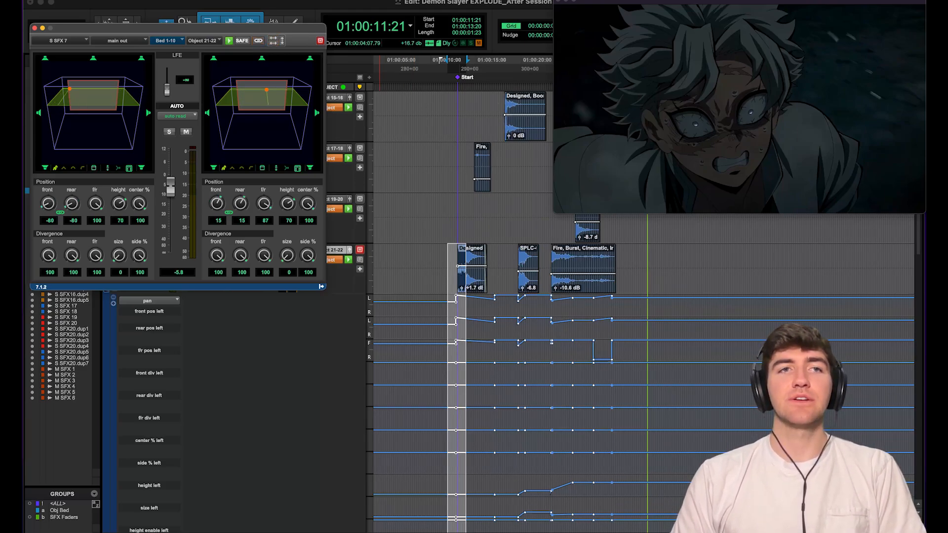
pyautogui.click(34, 28)
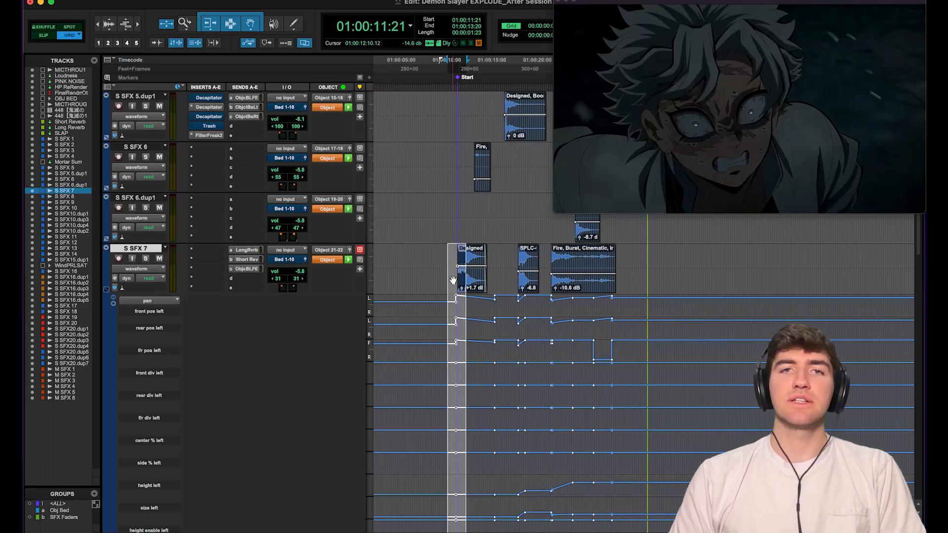
# Place the edit cursor at the start of the first clip on S SFX 7 and collapse its automation lanes.
pyautogui.click(451, 258)
pyautogui.press('Tab')
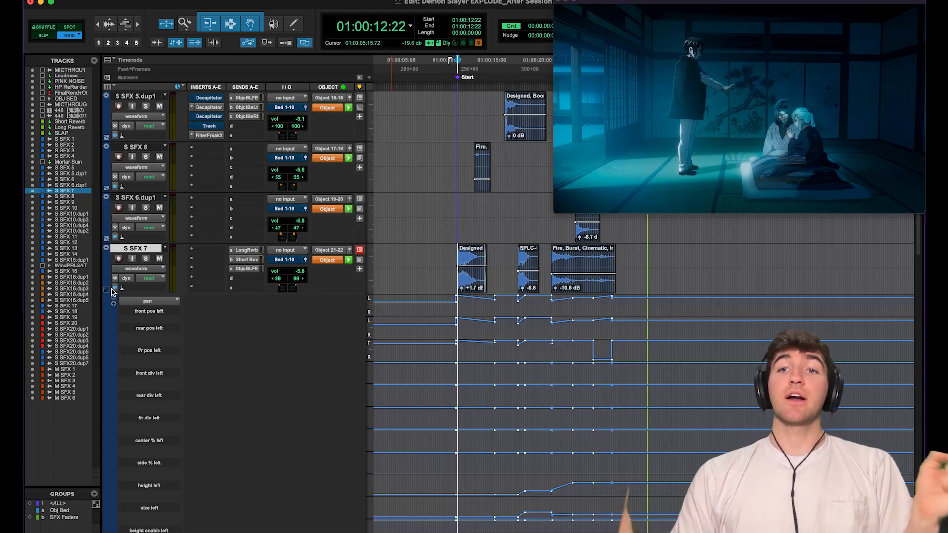
pyautogui.click(107, 290)
pyautogui.scroll(-2, 505, 297)
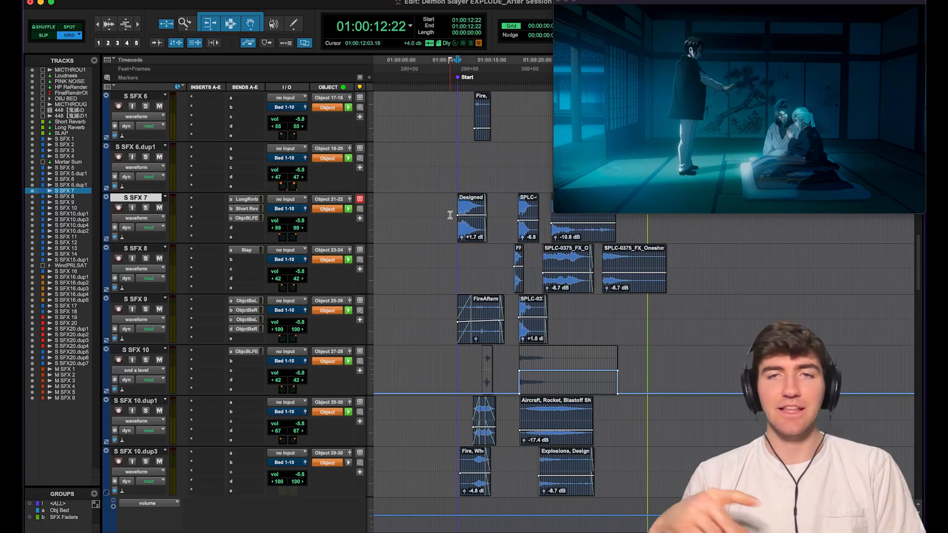
pyautogui.scroll(-2, 432, 220)
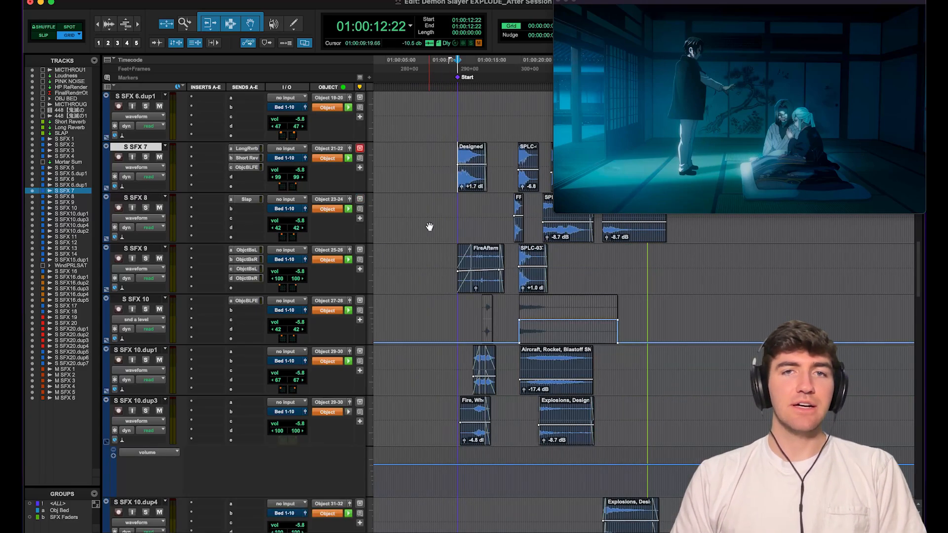
# Place the edit cursor before the first explosion clip on S SFX 5 and zoom in on the timeline around it.
pyautogui.scroll(10, 430, 227)
pyautogui.click(446, 414)
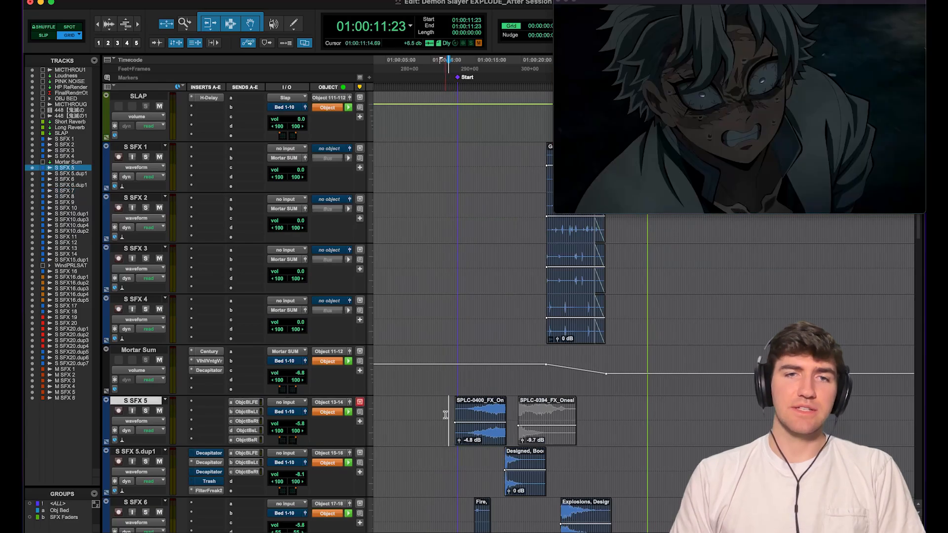
pyautogui.press('t')
pyautogui.press('t')
pyautogui.hscroll(10, 538, 459)
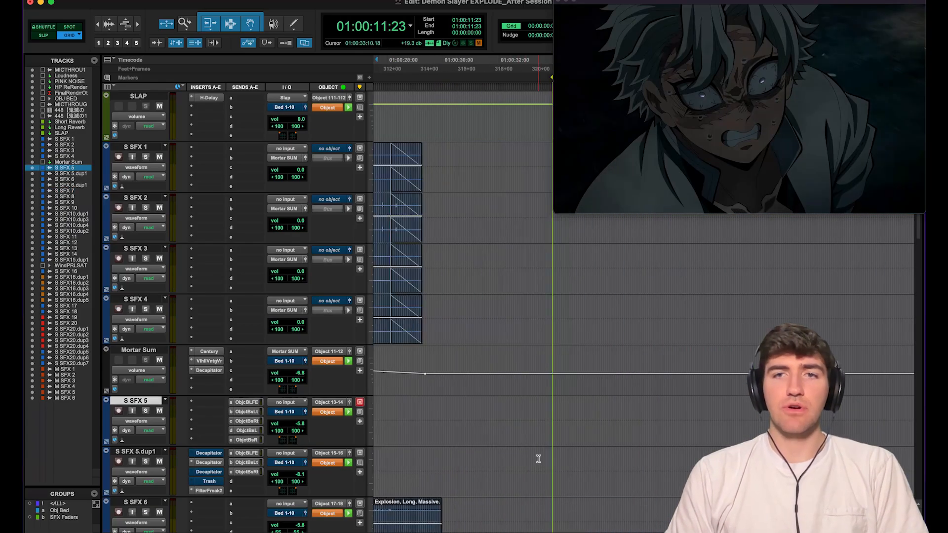
pyautogui.hscroll(-8, 567, 419)
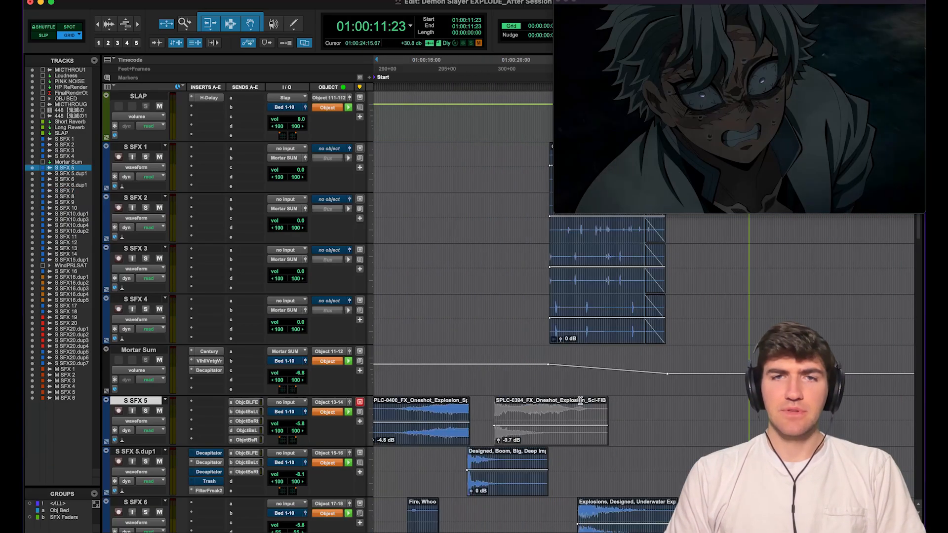
pyautogui.hscroll(-3, 421, 398)
pyautogui.scroll(-1, 525, 390)
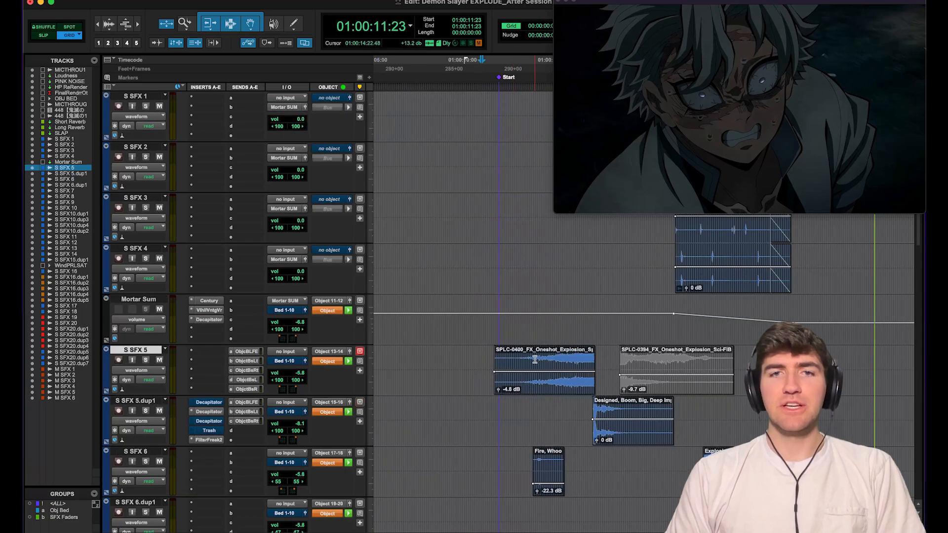
# Solo S SFX 5, play its SPLC-0400 explosion clip from 01:00:14:02, and watch the object movement in the Dolby Atmos Renderer.
pyautogui.click(520, 356)
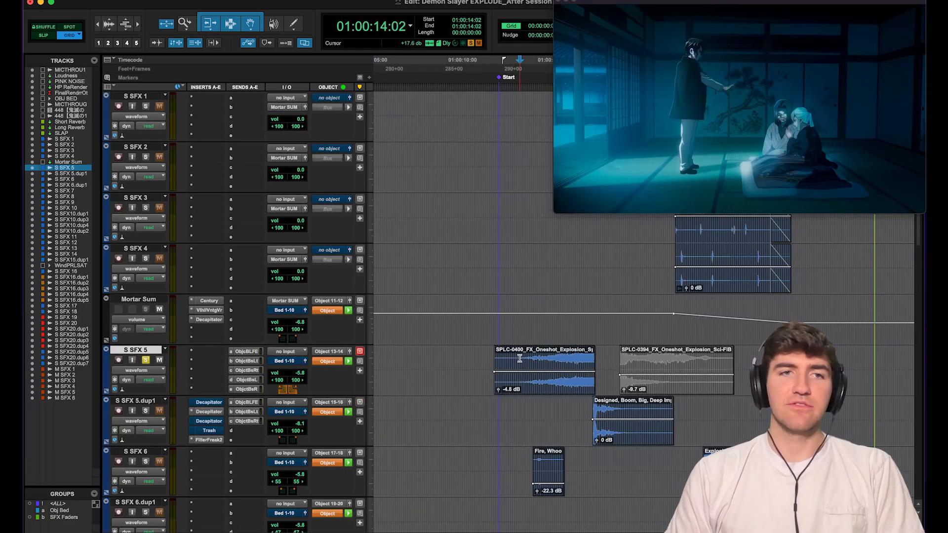
pyautogui.press('space')
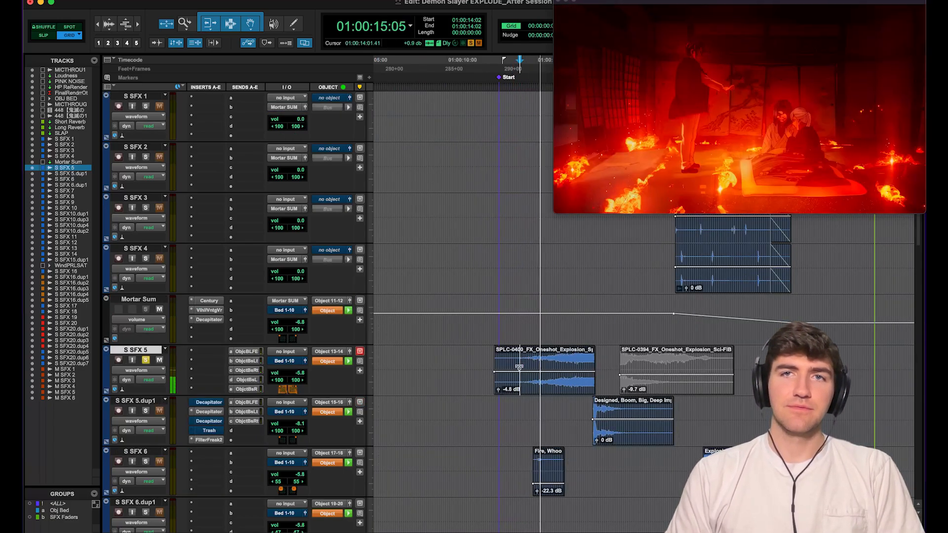
pyautogui.press('super+Tab')
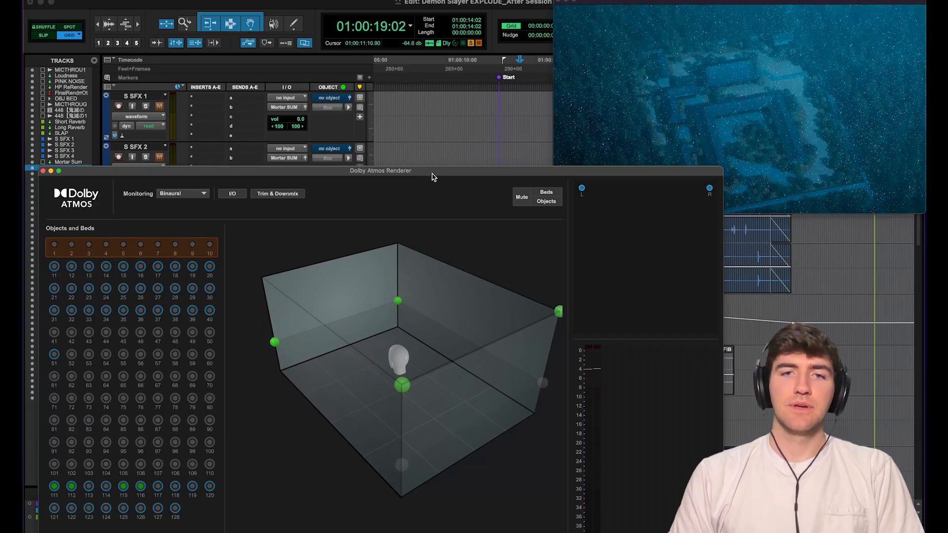
pyautogui.press('space')
pyautogui.press('super+Tab')
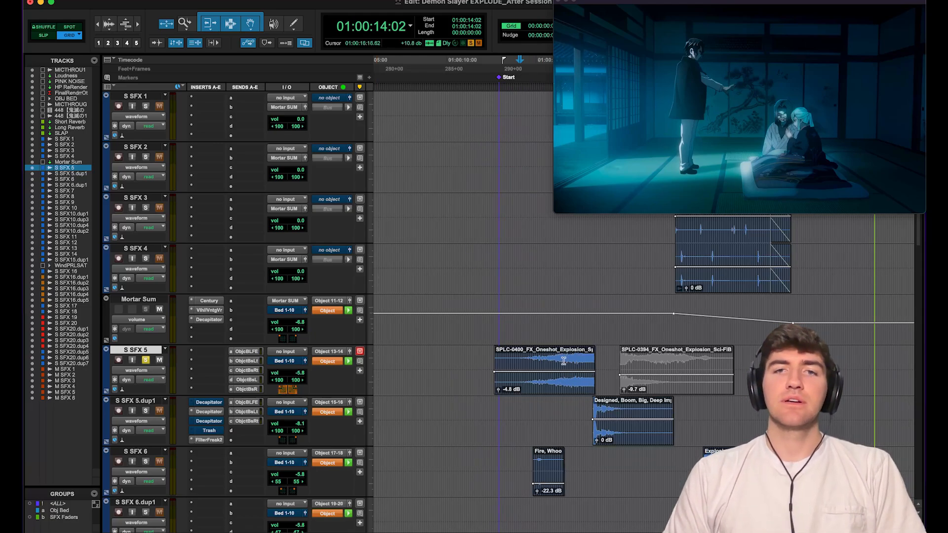
# Open the Black Box HG-2 AudioSuite plug-in to view its saturation controls, and close it.
pyautogui.click(258, 1)
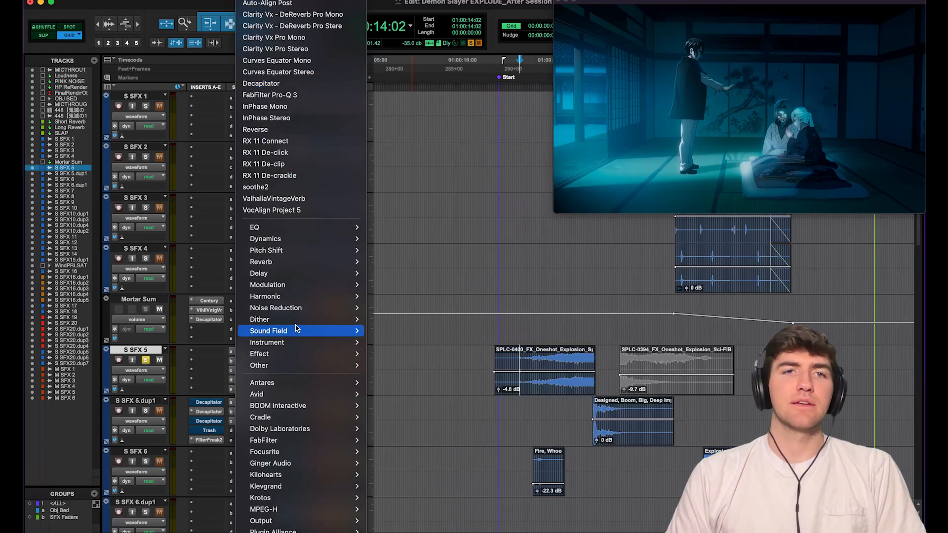
pyautogui.click(463, 232)
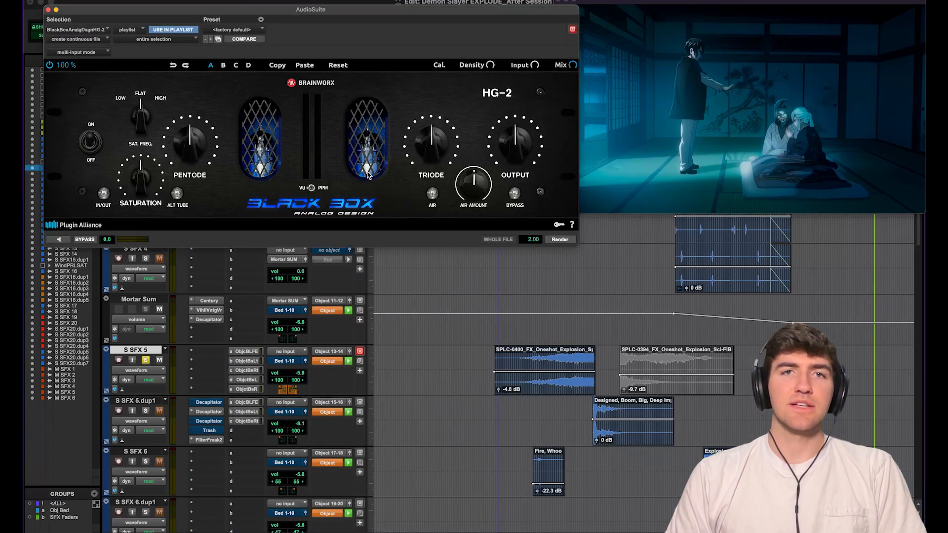
pyautogui.click(48, 9)
# Review the sends of S SFX 5, expand the OBJ BED folder, and inspect the panner positions of its L and C tracks.
pyautogui.scroll(-2, 143, 261)
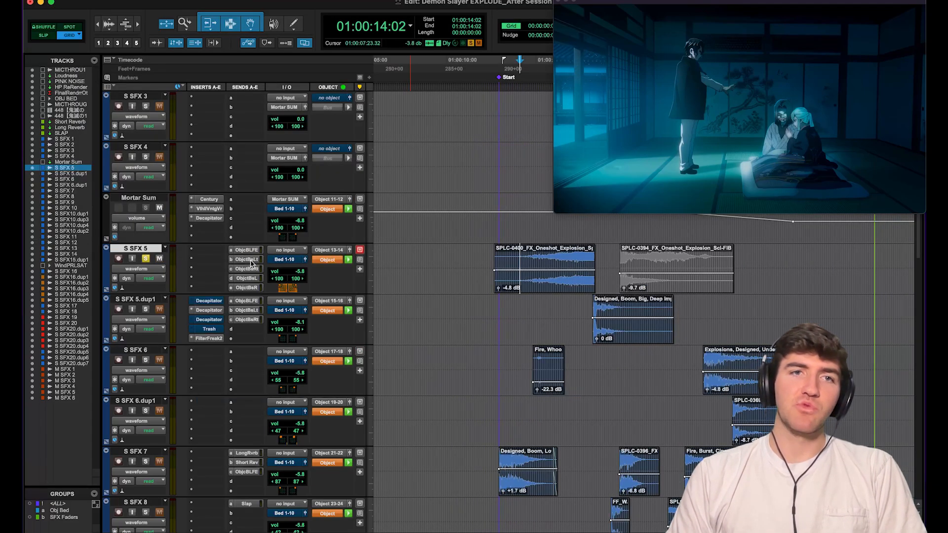
pyautogui.scroll(1, 251, 263)
pyautogui.scroll(9, 273, 326)
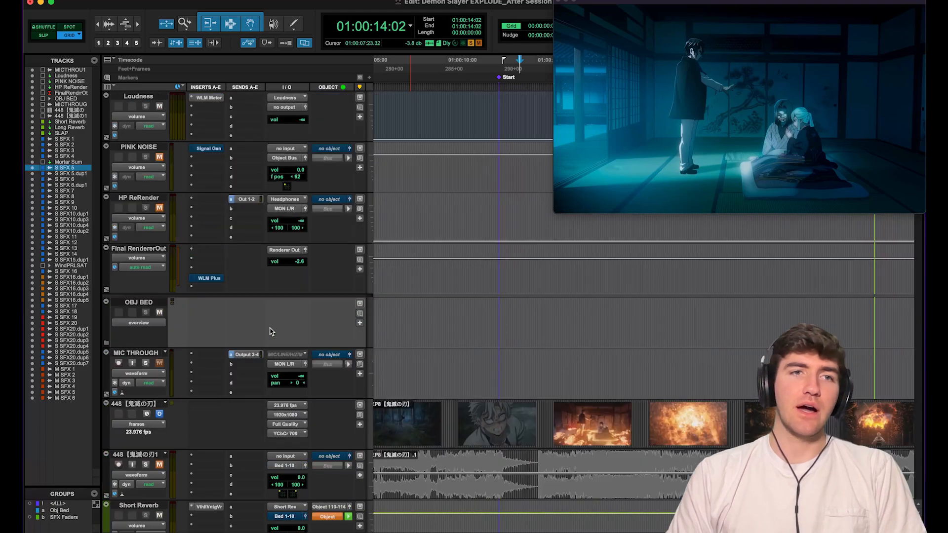
pyautogui.scroll(2, 286, 277)
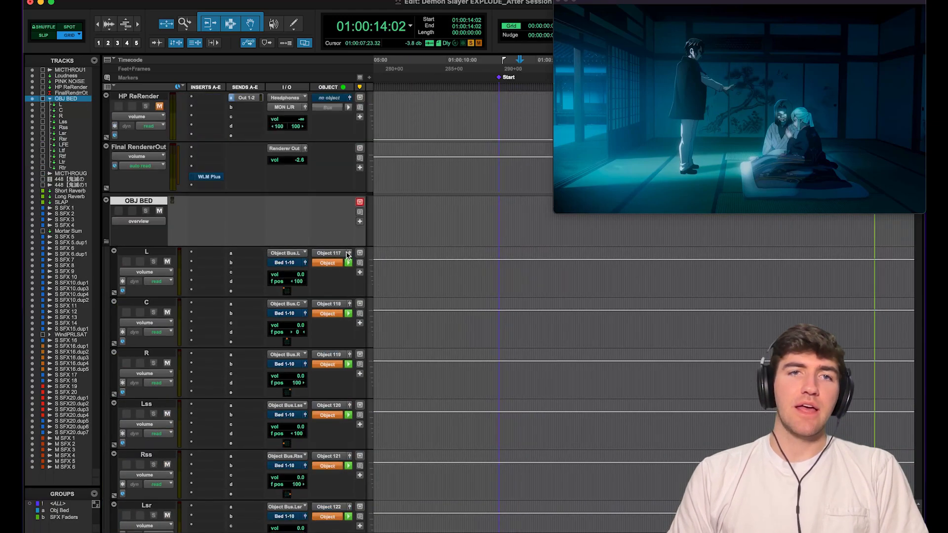
pyautogui.click(350, 253)
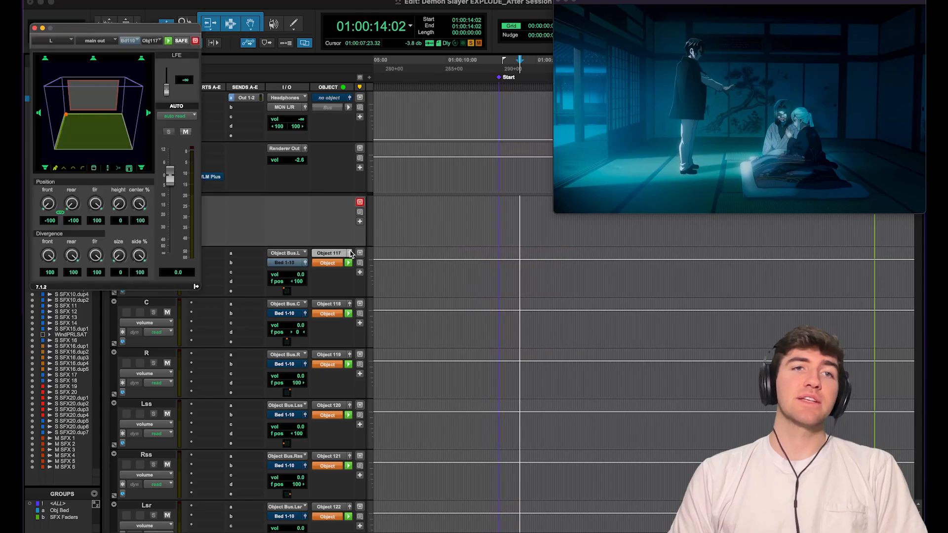
pyautogui.click(350, 253)
pyautogui.click(352, 305)
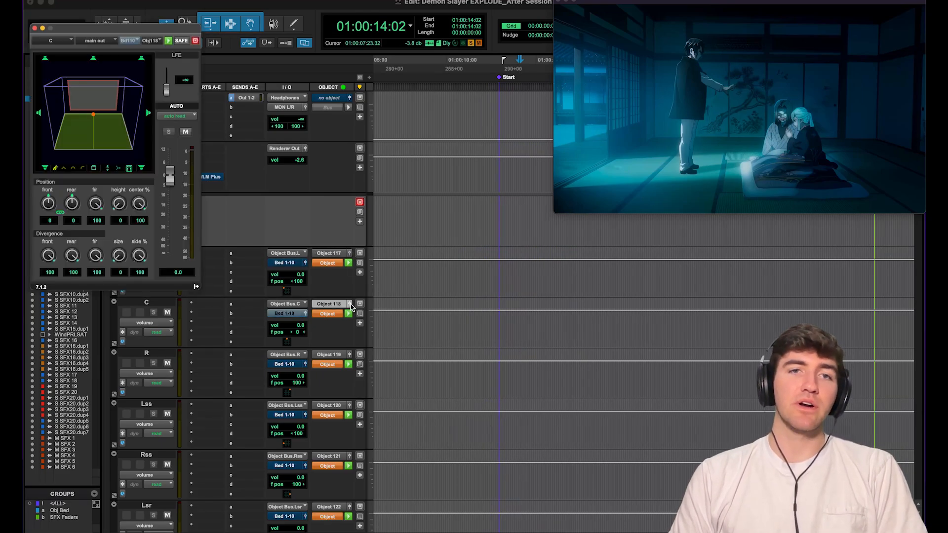
pyautogui.click(352, 305)
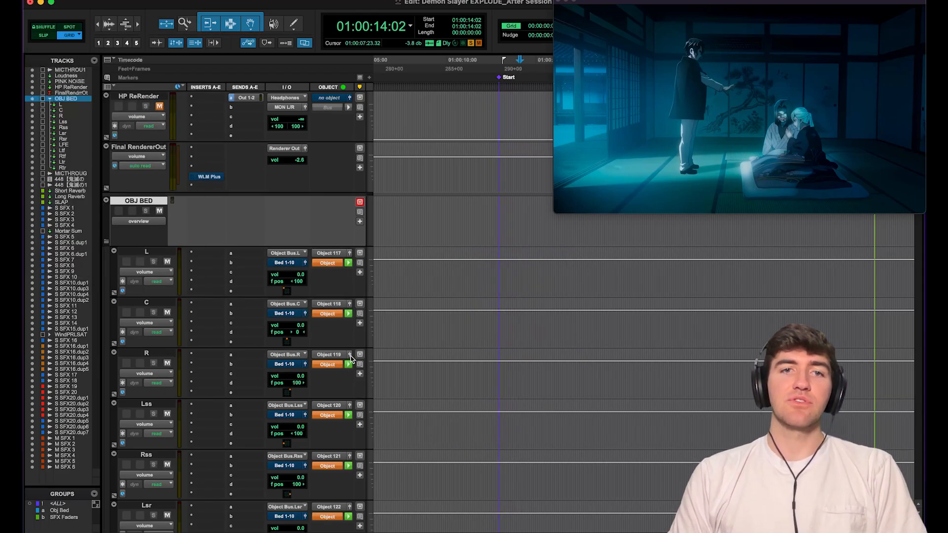
# Inspect the panner positions of the R and Lss tracks in the OBJ BED folder.
pyautogui.click(350, 355)
pyautogui.scroll(-5, 402, 281)
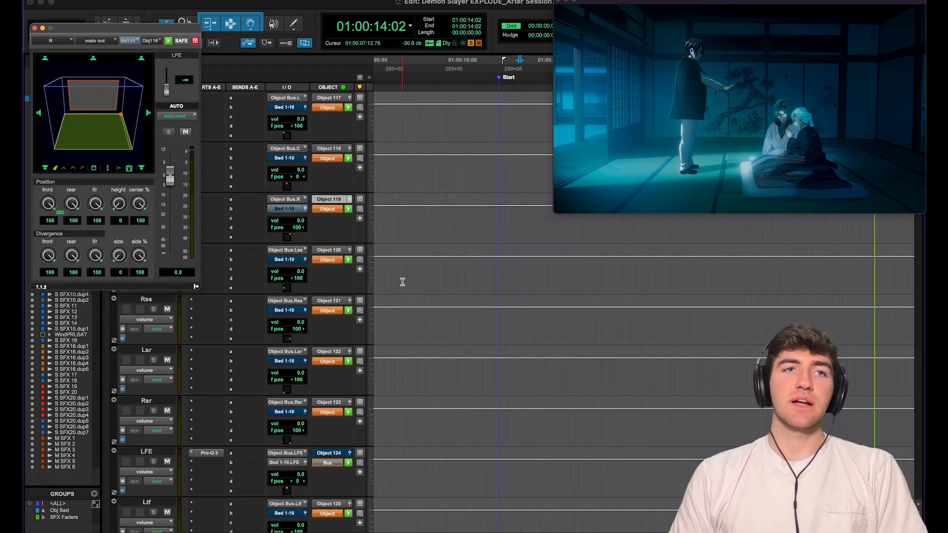
pyautogui.click(349, 199)
pyautogui.click(349, 250)
pyautogui.click(349, 249)
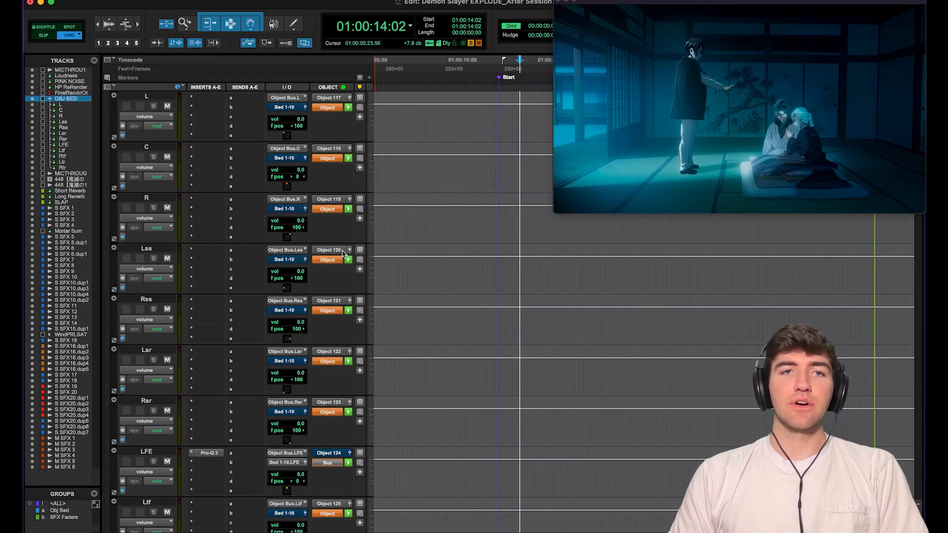
# Inspect the panner position of the Ltf height track, and collapse the OBJ BED folder.
pyautogui.scroll(2, 316, 254)
pyautogui.scroll(-7, 301, 254)
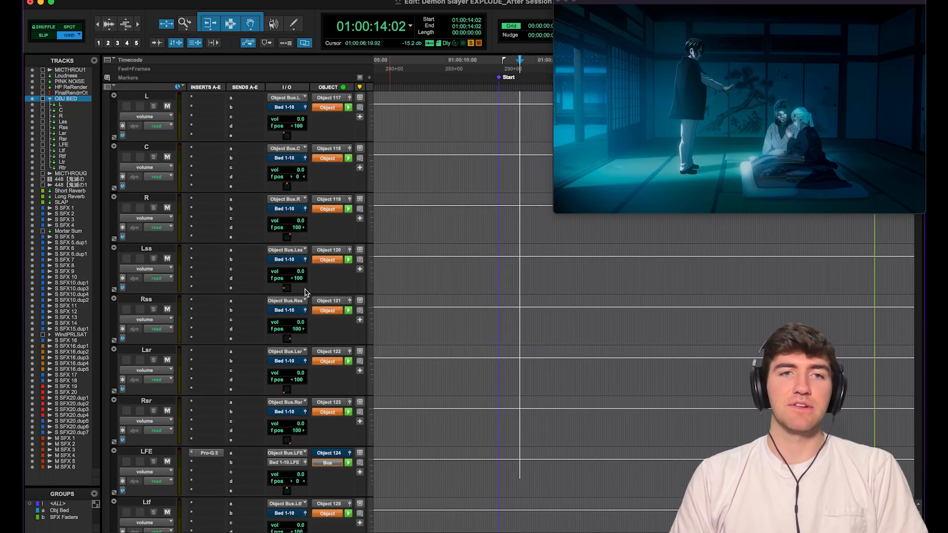
pyautogui.click(349, 352)
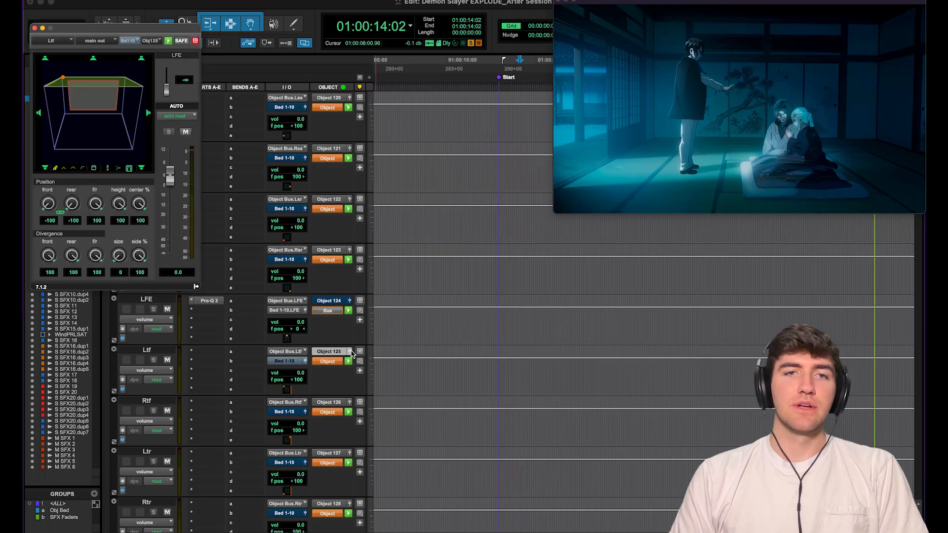
pyautogui.click(350, 352)
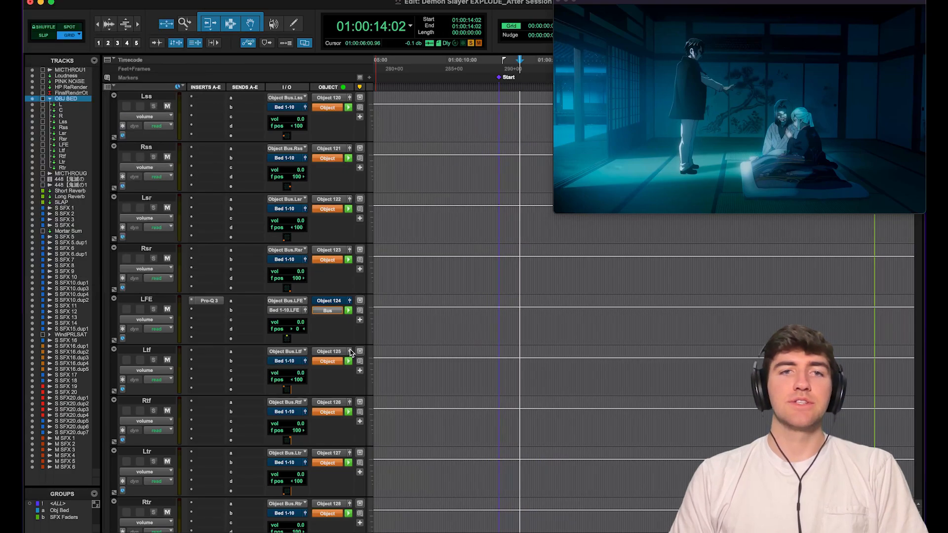
pyautogui.scroll(4, 347, 349)
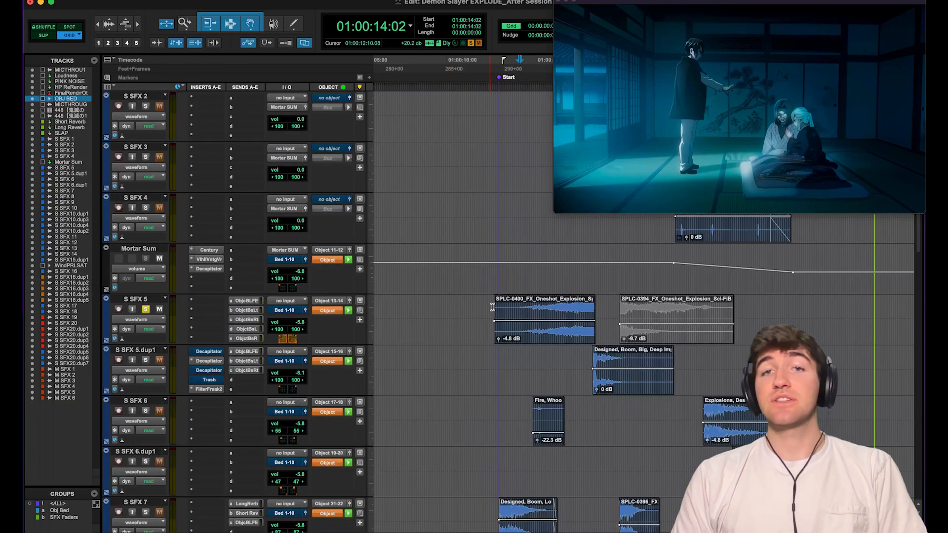
# Play the soloed S SFX 5 explosion clip from 01:00:14:03.
pyautogui.click(521, 308)
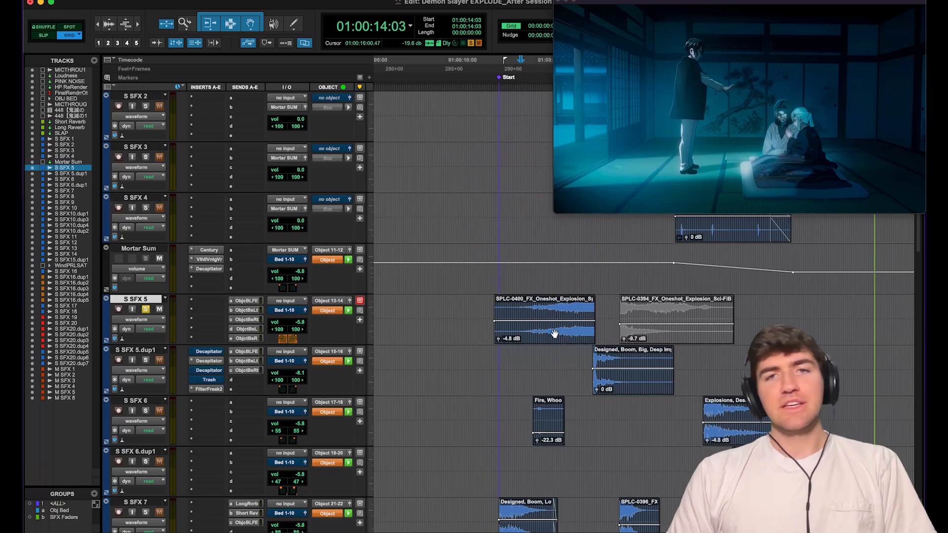
pyautogui.scroll(-1, 551, 338)
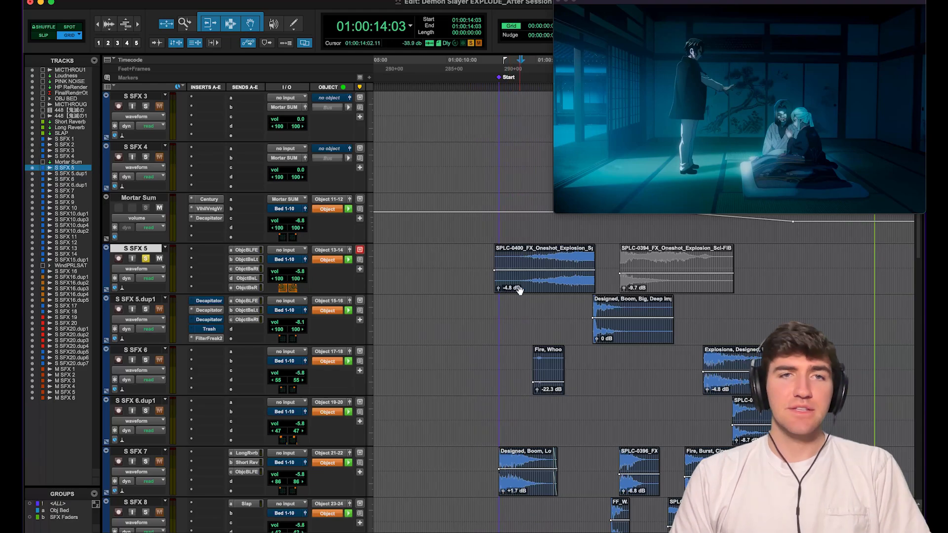
pyautogui.press('space')
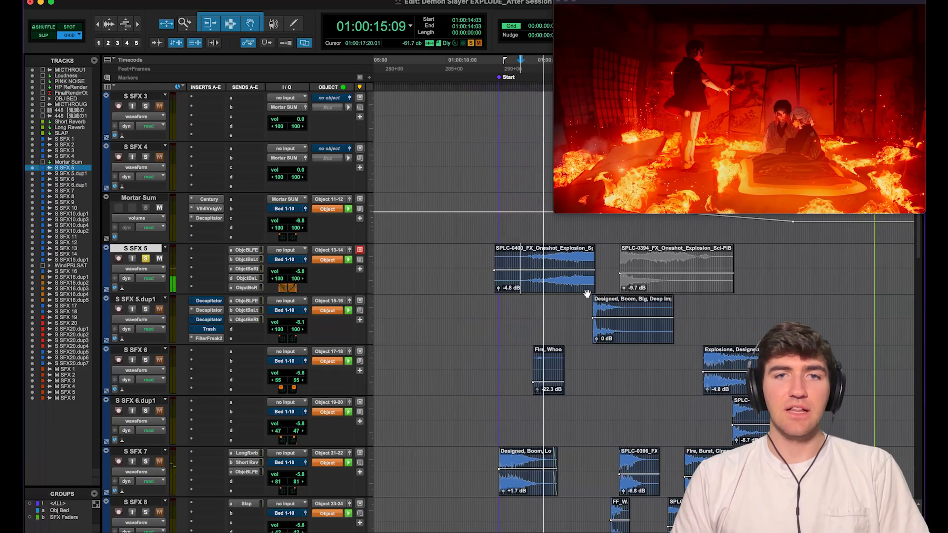
# Solo S SFX 7, play its first designed boom clip from 01:00:12:22, and stop playback.
pyautogui.scroll(-2, 586, 293)
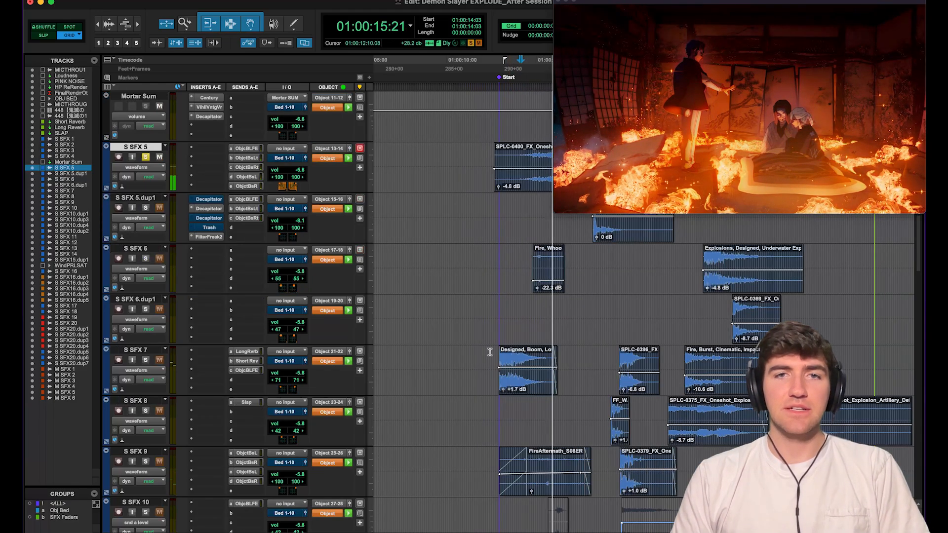
pyautogui.click(489, 351)
pyautogui.press('space')
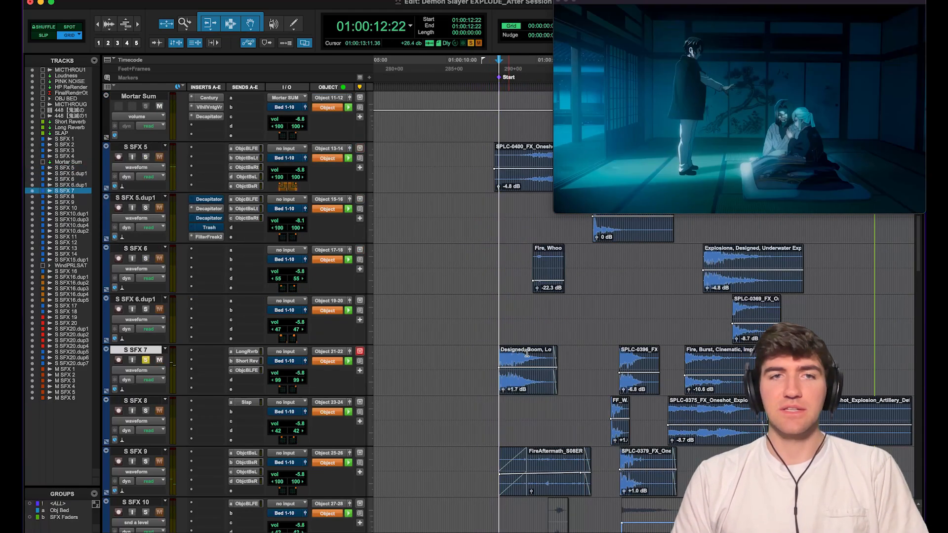
pyautogui.press('super+Tab')
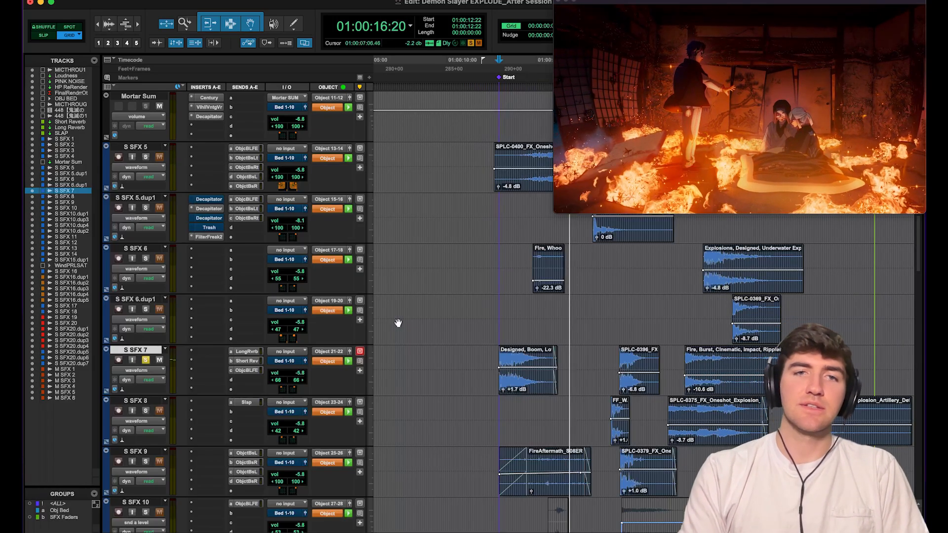
pyautogui.press('super+Tab')
pyautogui.hscroll(3, 466, 332)
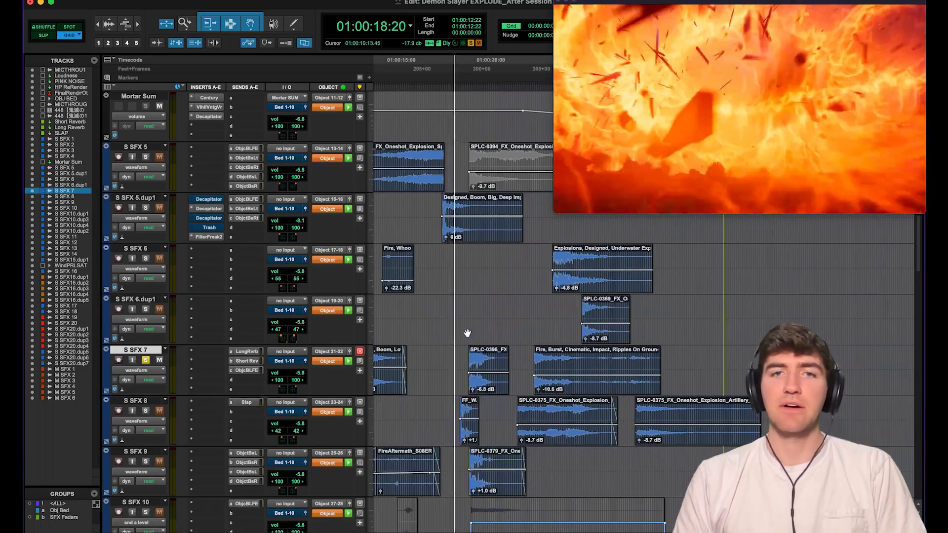
pyautogui.hscroll(-3, 466, 332)
pyautogui.press('space')
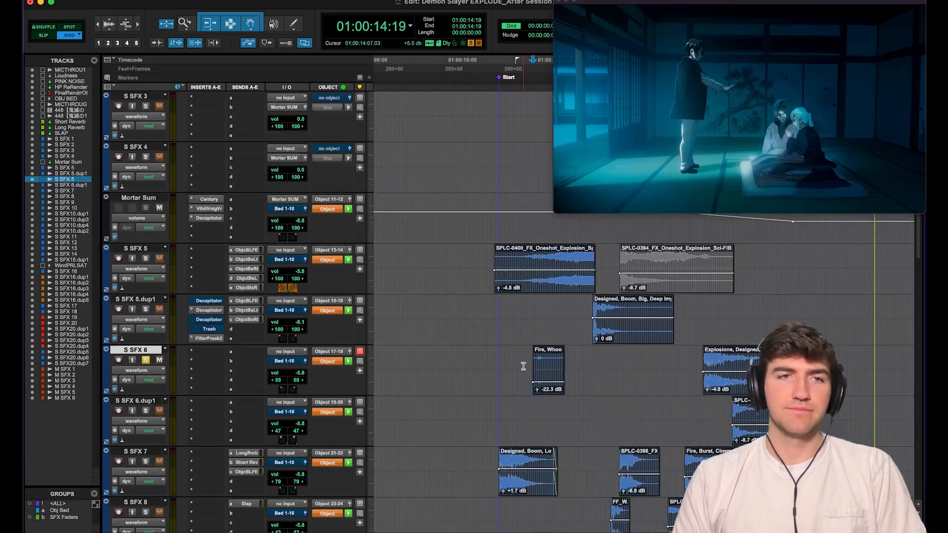
# Play the soloed fire whoosh clip on S SFX 6 from 01:00:14:19, and stop playback.
pyautogui.press('space')
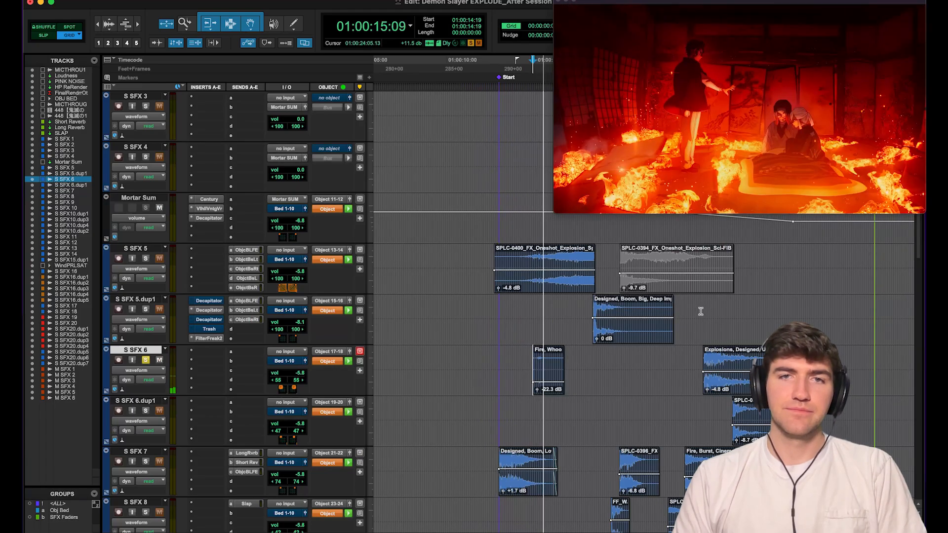
pyautogui.press('space')
pyautogui.scroll(-4, 709, 308)
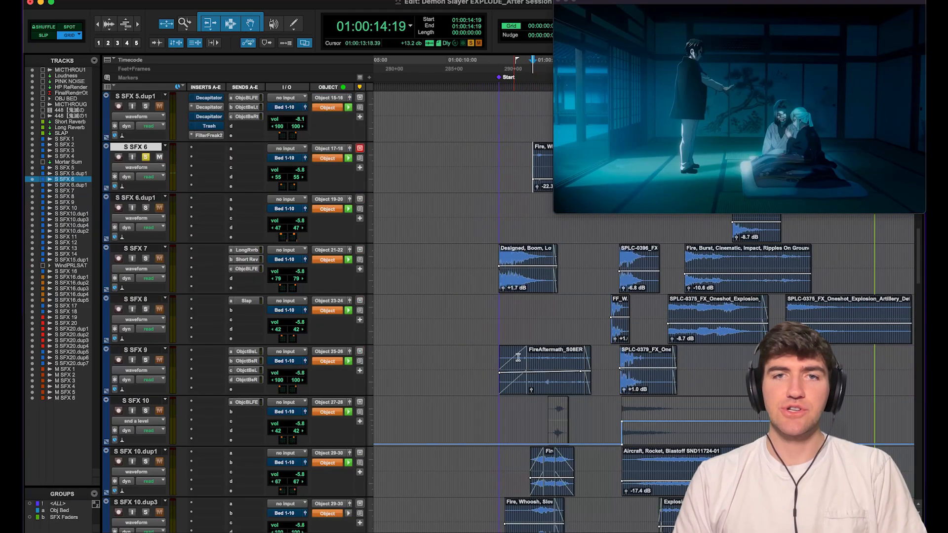
# Solo S SFX 9, play its FireAftermath clip from 01:00:14:12, and stop playback.
pyautogui.click(511, 355)
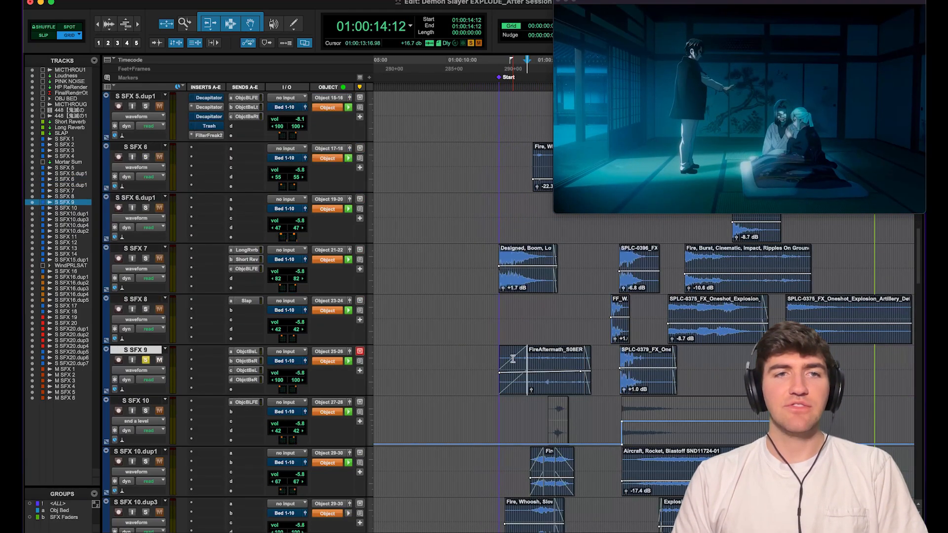
pyautogui.press('space')
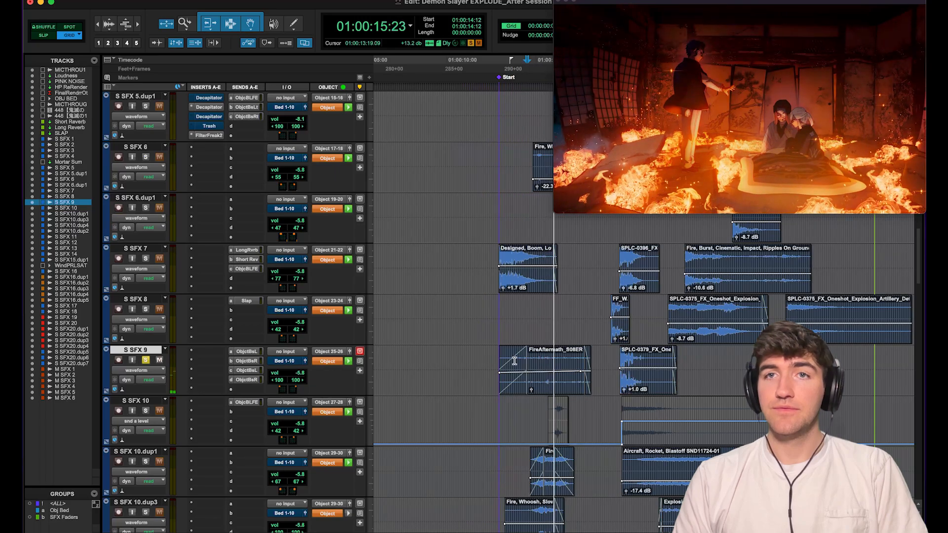
pyautogui.press('space')
# Solo S SFX 10.dup1, play its first fire clip from 01:00:14:16, and stop playback.
pyautogui.scroll(-3, 575, 345)
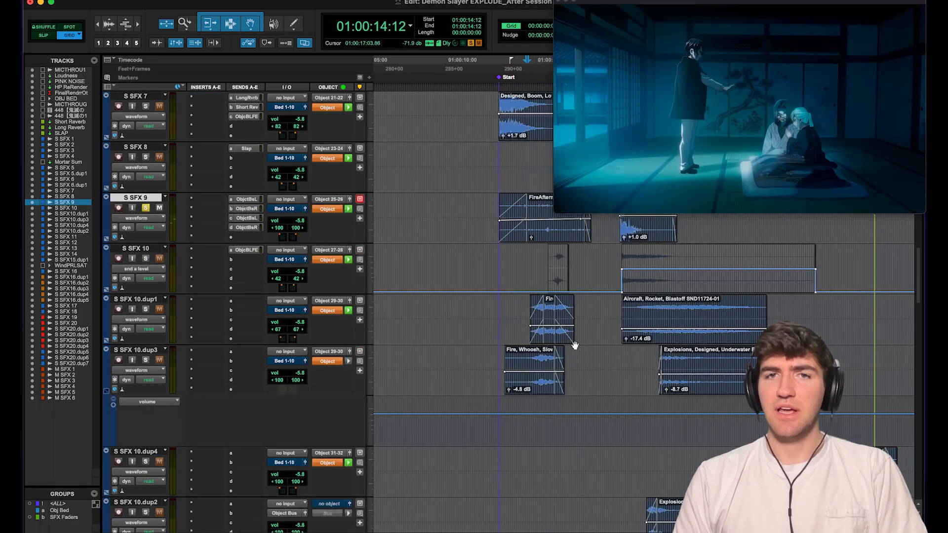
pyautogui.click(516, 306)
pyautogui.press('space')
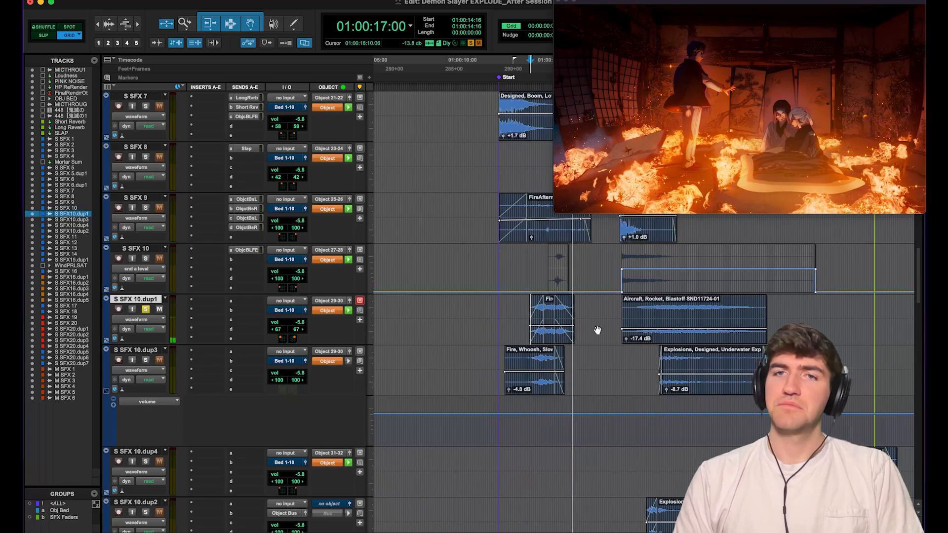
pyautogui.press('space')
# Solo S SFX 10.dup3, play its slow fire whoosh clip from 01:00:14:16, and stop playback.
pyautogui.click(530, 359)
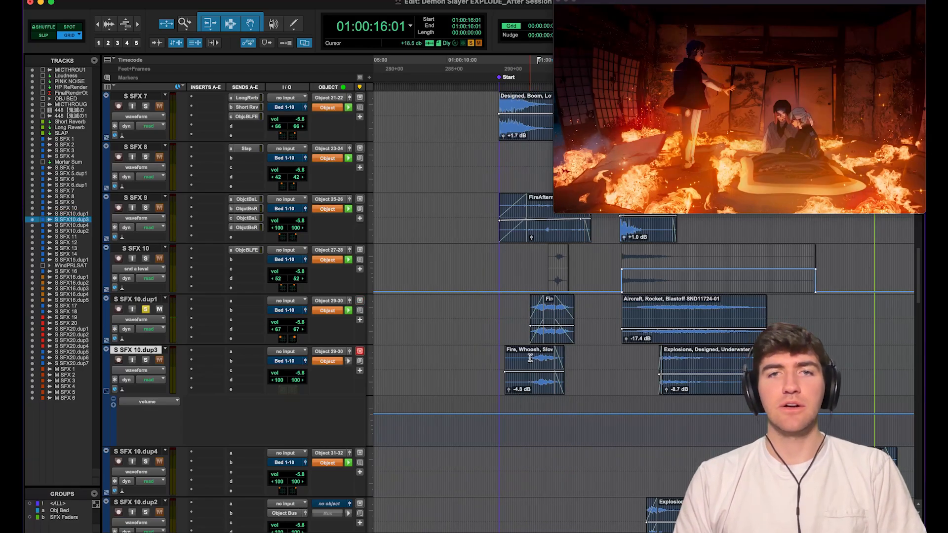
pyautogui.click(529, 358)
pyautogui.hotkey('shift', 's')
pyautogui.press('space')
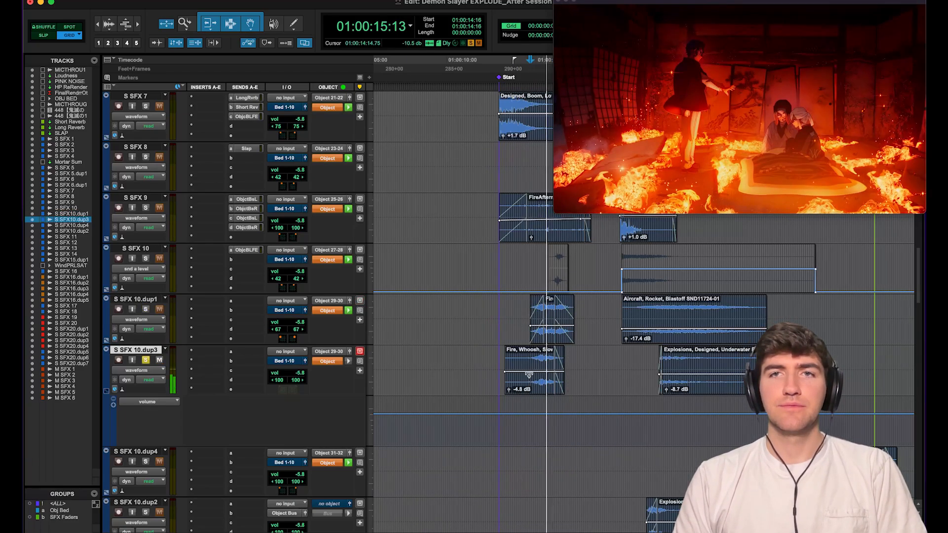
pyautogui.press('space')
# Clear the solo, play the full mix from 01:00:12:20 while looking over the SFX tracks, and stop playback.
pyautogui.scroll(8, 532, 376)
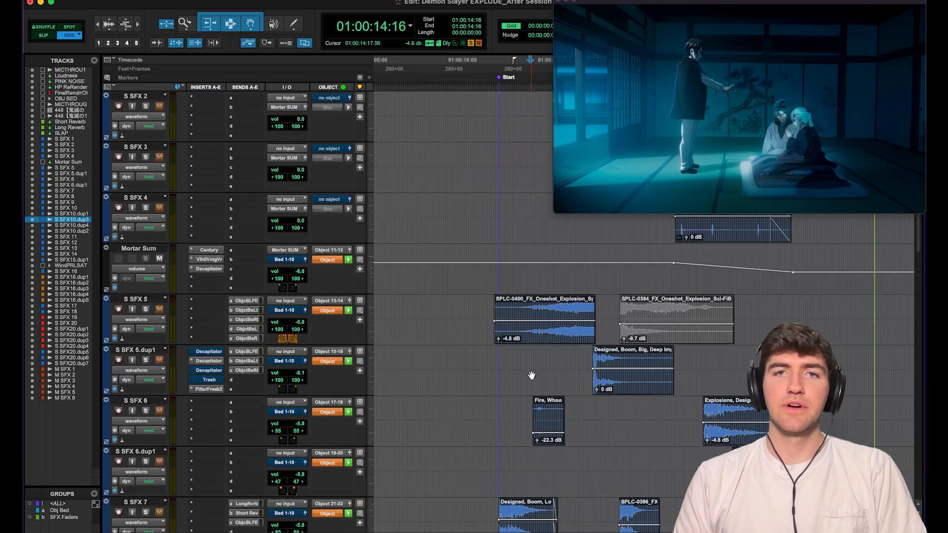
pyautogui.click(498, 357)
pyautogui.hotkey('shift', 's')
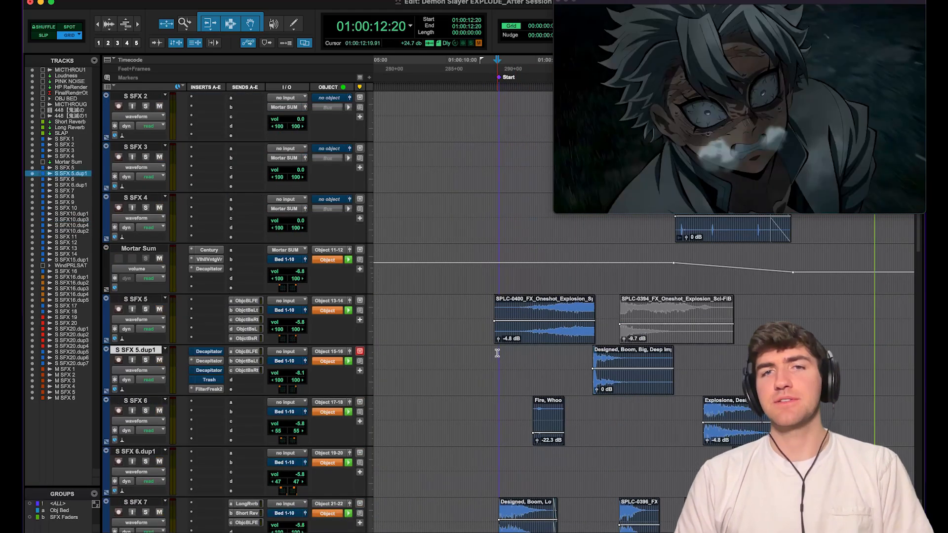
pyautogui.press('space')
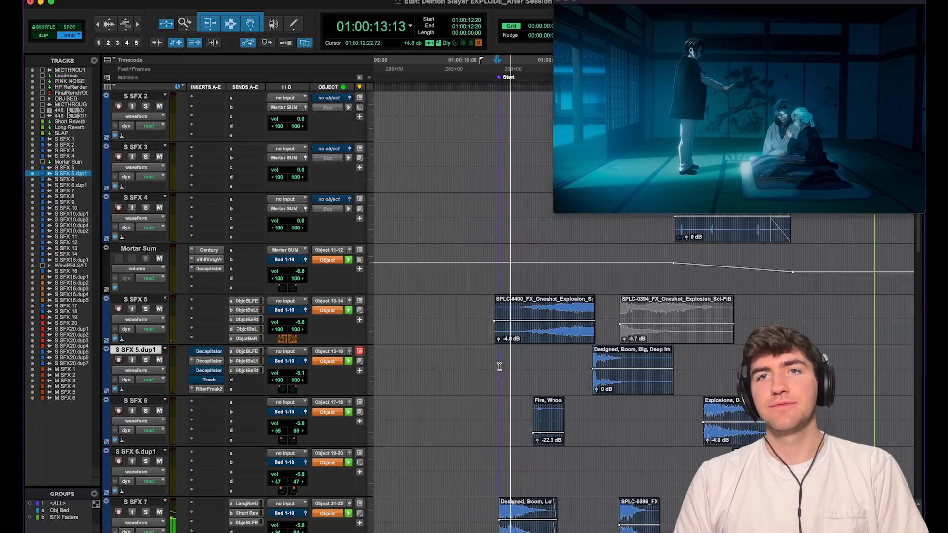
pyautogui.scroll(-6, 514, 352)
pyautogui.scroll(-20, 514, 351)
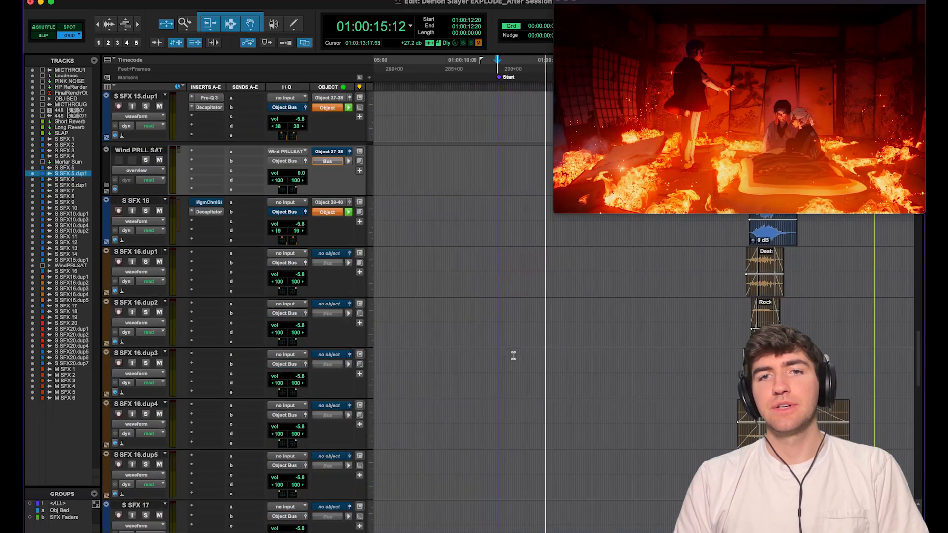
pyautogui.scroll(20, 514, 358)
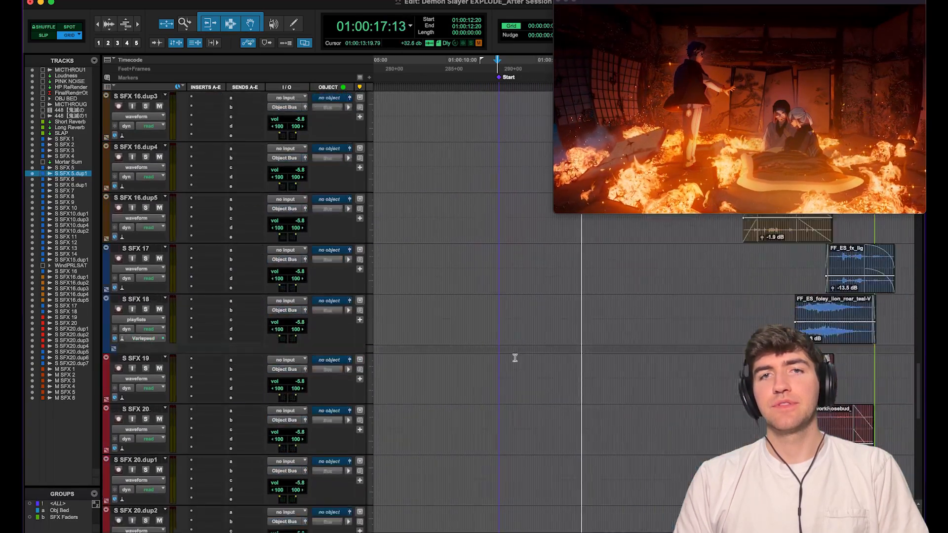
pyautogui.scroll(-12, 514, 358)
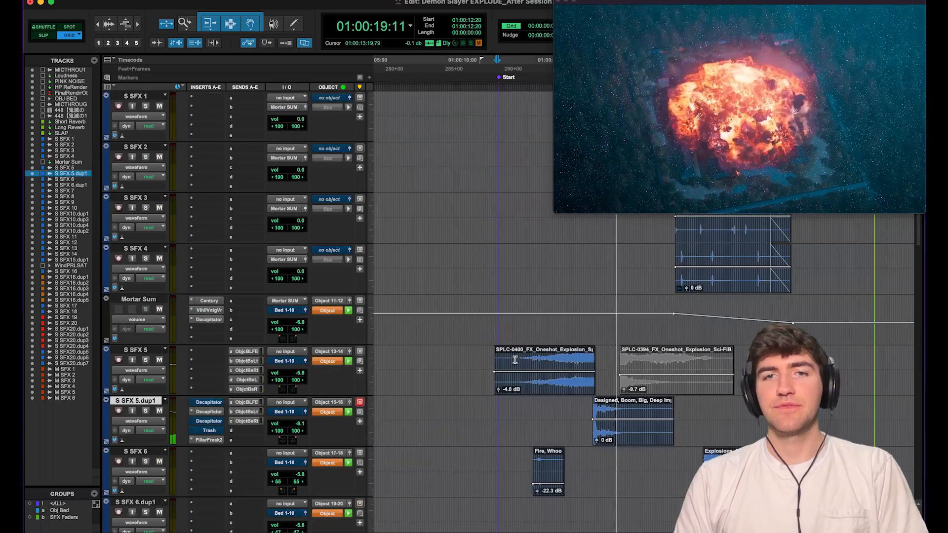
pyautogui.press('space')
# Solo S SFX 7, replay its first designed boom clip from 01:00:12:22, and stop playback.
pyautogui.click(491, 302)
pyautogui.hotkey('shift', 's')
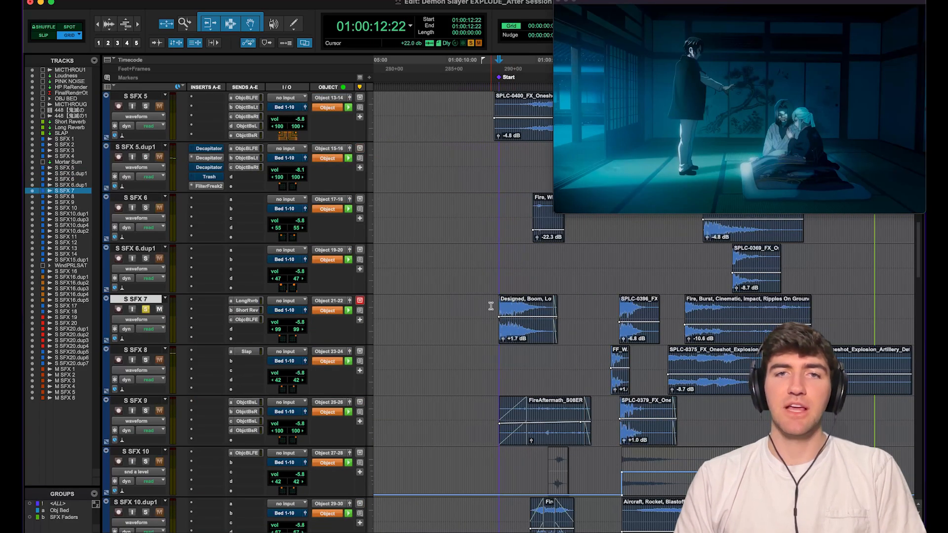
pyautogui.press('space')
pyautogui.scroll(-2, 495, 312)
pyautogui.scroll(5, 495, 312)
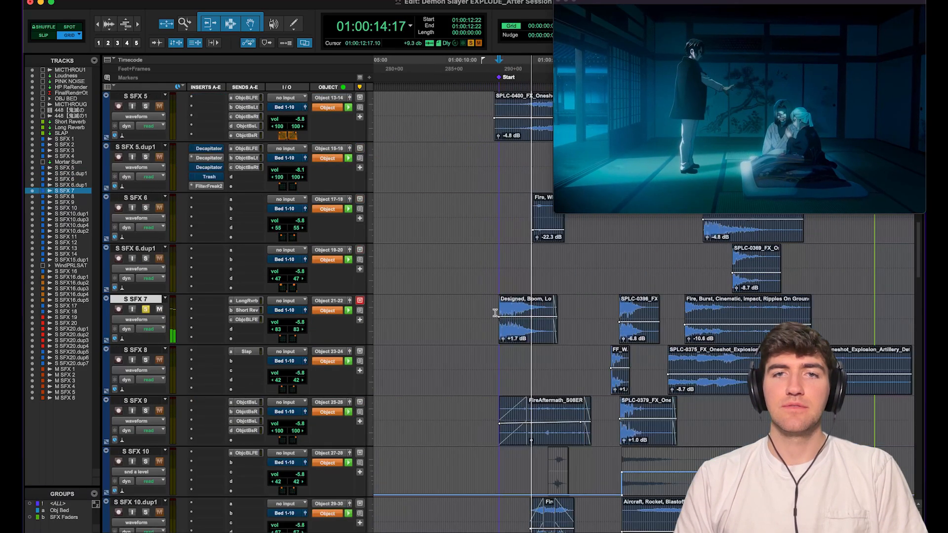
pyautogui.press('space')
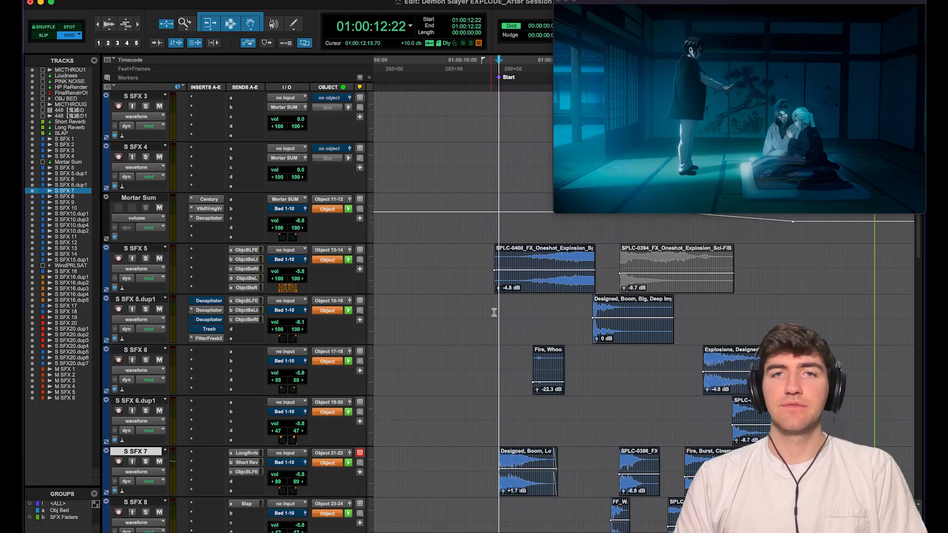
# Play the unsoloed mix from 01:00:12:22, and move the cursor to the start of the deep impact boom clip on S SFX 5.dup1.
pyautogui.press('space')
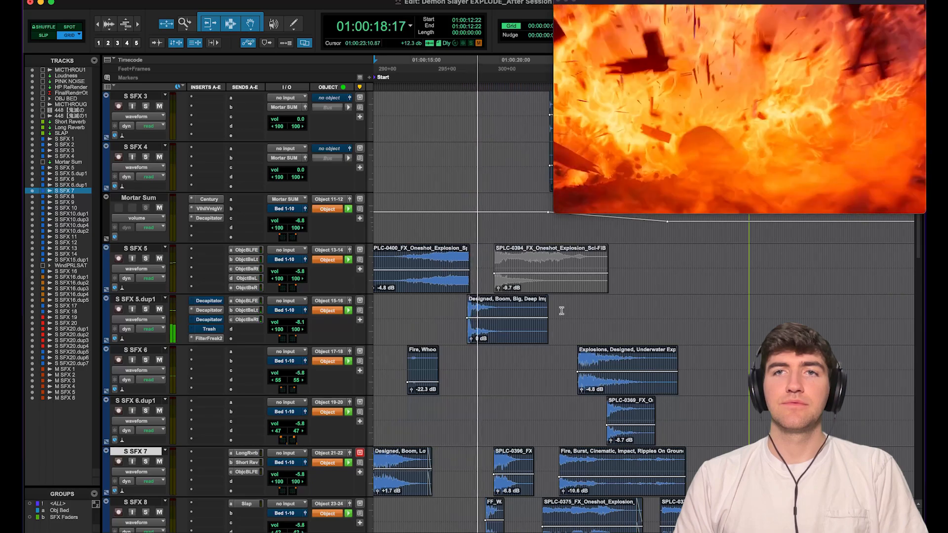
pyautogui.press('space')
pyautogui.click(459, 313)
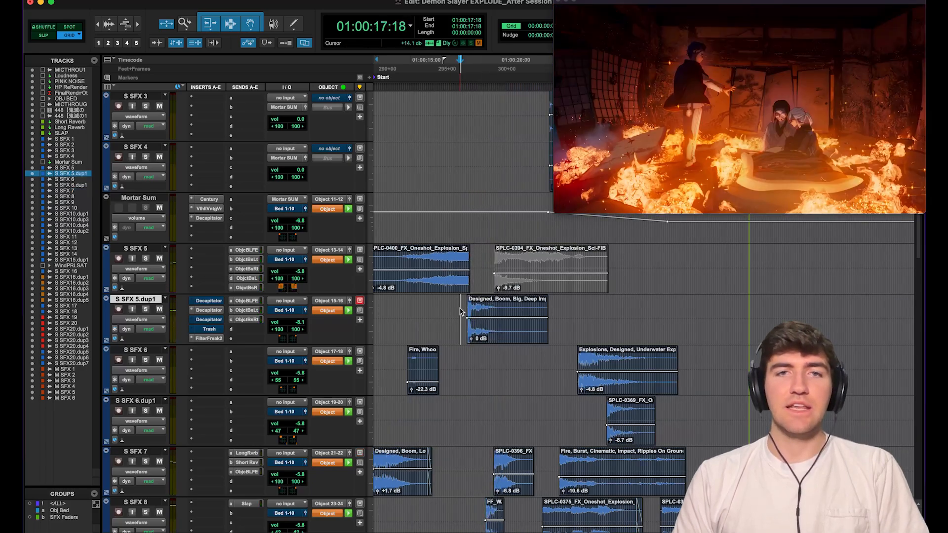
pyautogui.press('Tab')
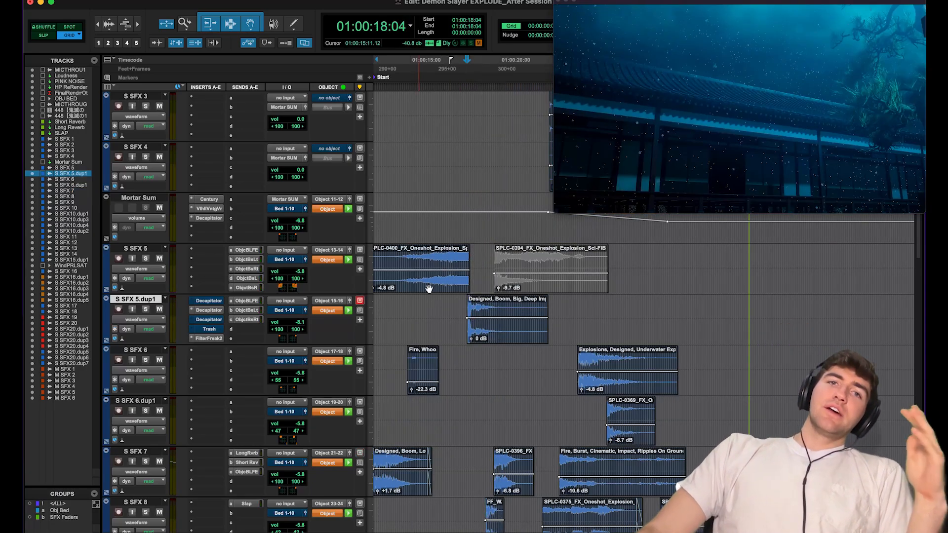
# Mark the stretch around the boom's start on the S SFX 6 track, from 01:00:17:17 to 01:00:18:12.
pyautogui.moveTo(459, 368); pyautogui.dragTo(497, 372)
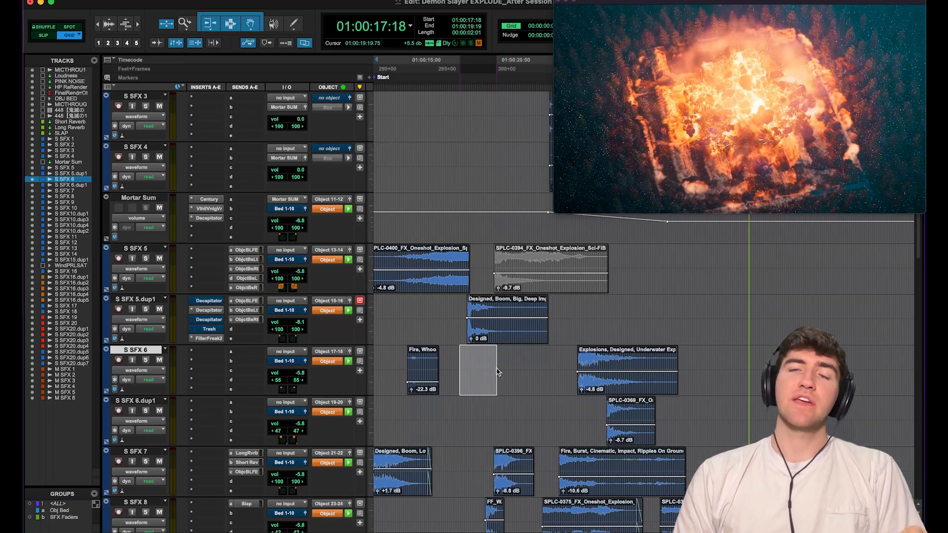
pyautogui.moveTo(496, 375); pyautogui.dragTo(474, 365)
pyautogui.click(465, 363)
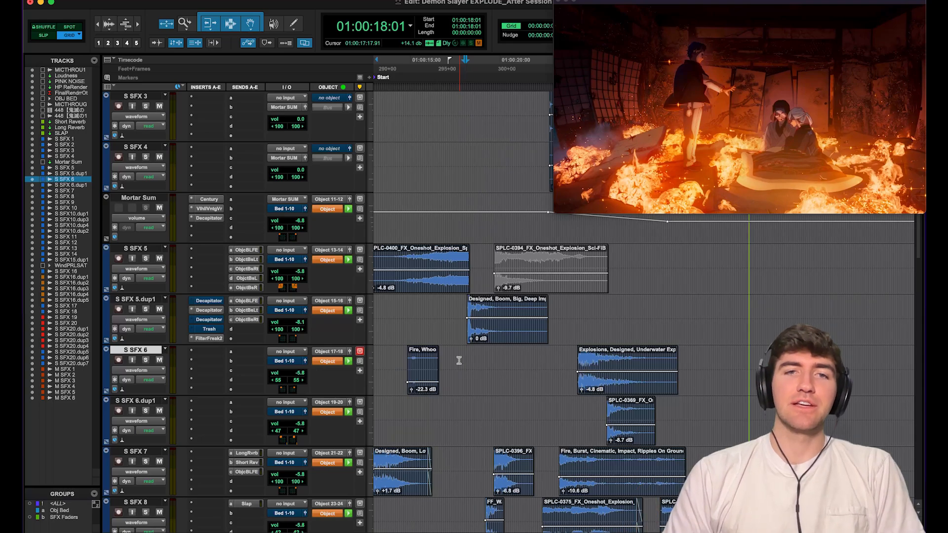
pyautogui.click(459, 364)
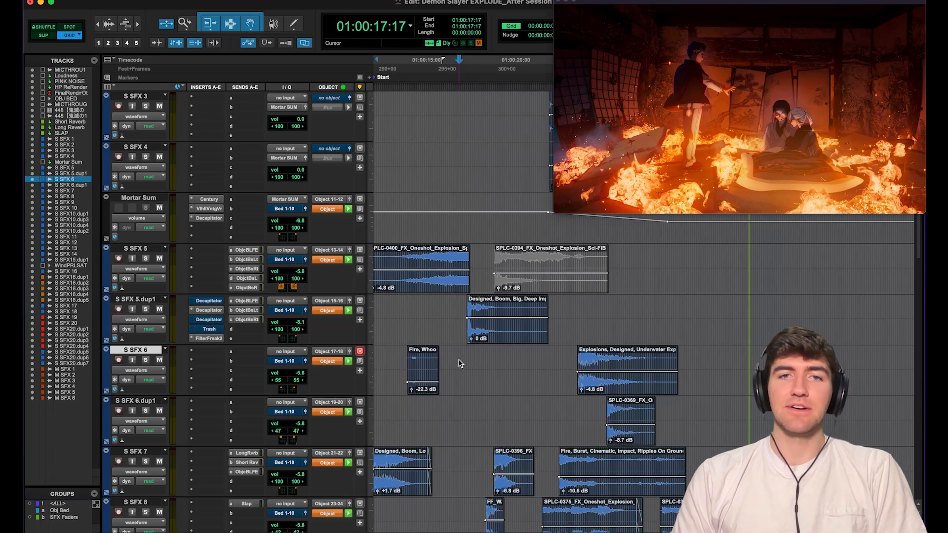
pyautogui.moveTo(459, 364)
pyautogui.mouseDown()
pyautogui.moveTo(491, 371)
pyautogui.moveTo(473, 372)
pyautogui.mouseUp()
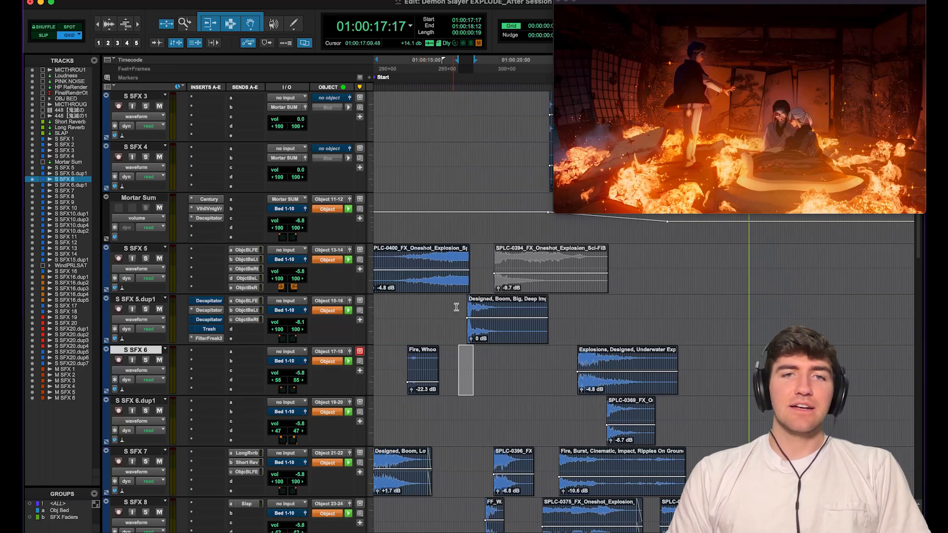
# Return to the start of the deep impact boom on S SFX 5.dup1 at 01:00:18:04, and briefly play the mix.
pyautogui.click(457, 309)
pyautogui.press('space')
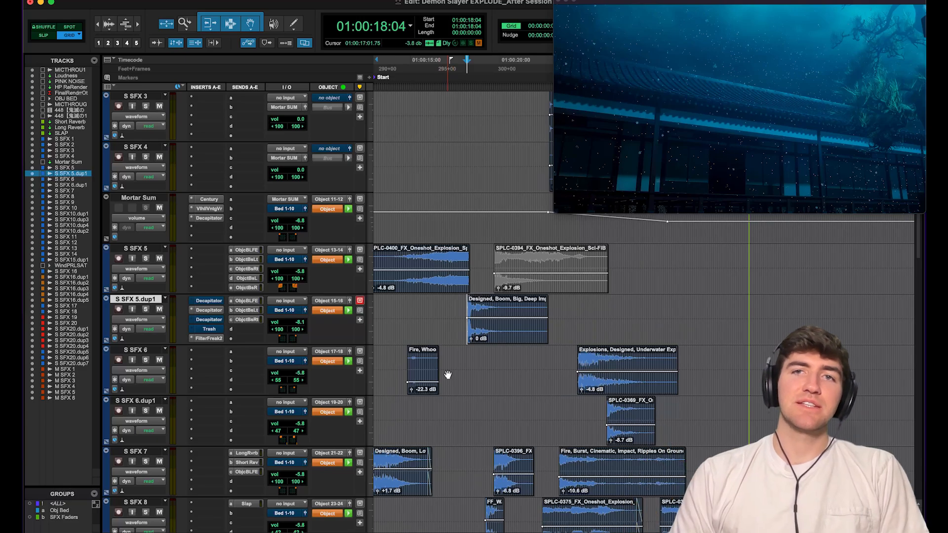
pyautogui.press('space')
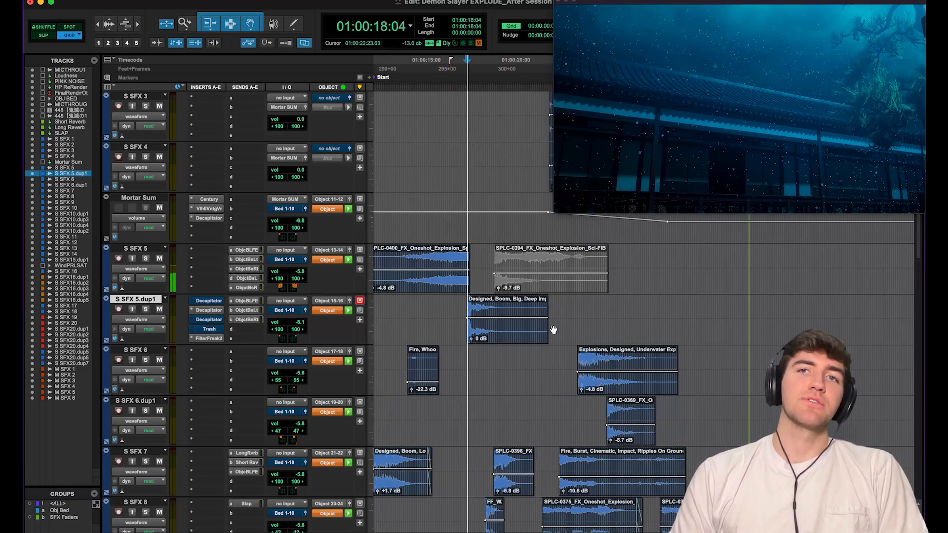
pyautogui.press('space')
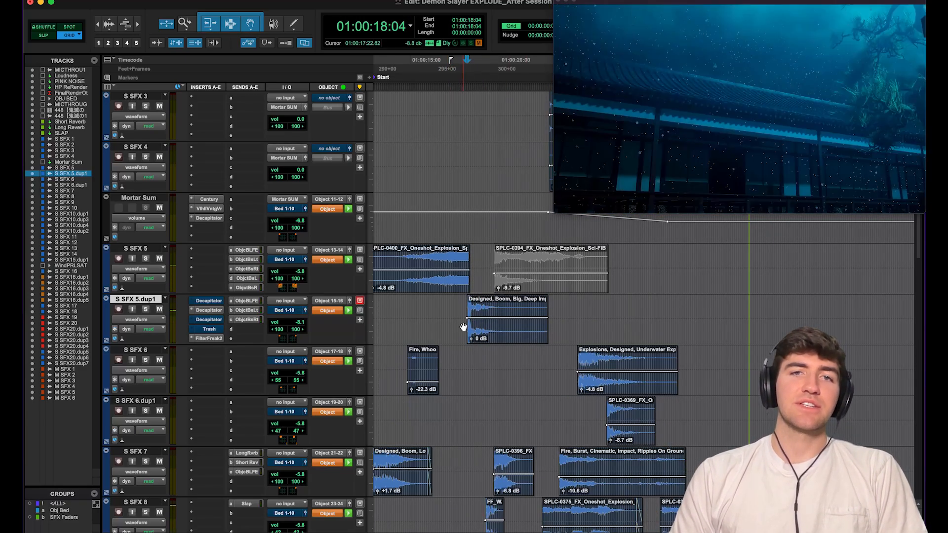
# Solo S SFX 5.dup1, play its deep impact boom from 01:00:18:04, and stop playback.
pyautogui.hotkey('shift', 's')
pyautogui.press('space')
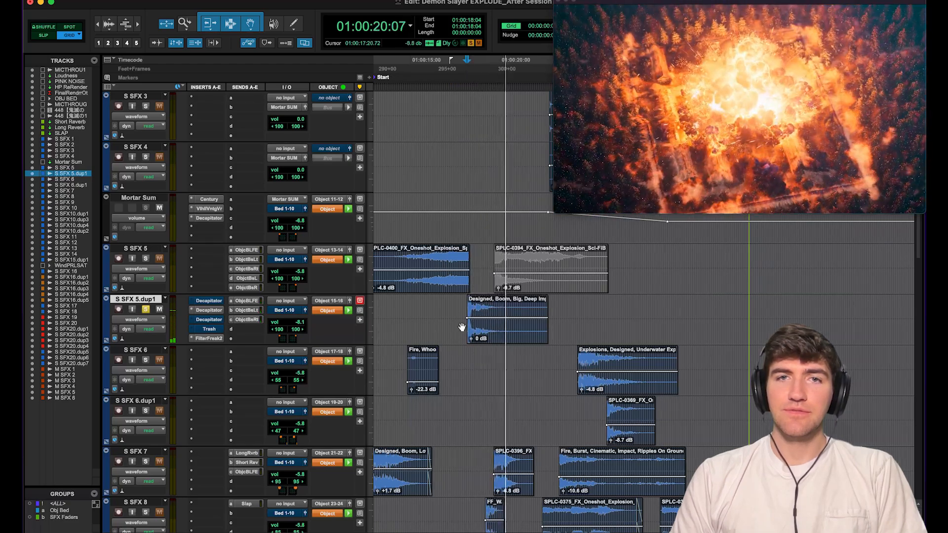
pyautogui.press('space')
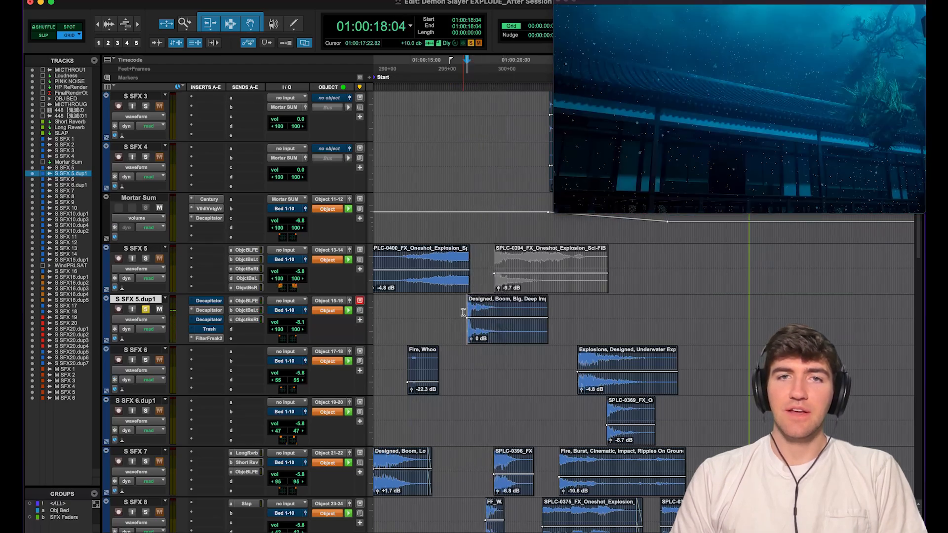
# Inspect the settings of the second Decapitator, FilterFreak2 and Trash inserts on S SFX 5.dup1, and close the plug-in window.
pyautogui.click(213, 311)
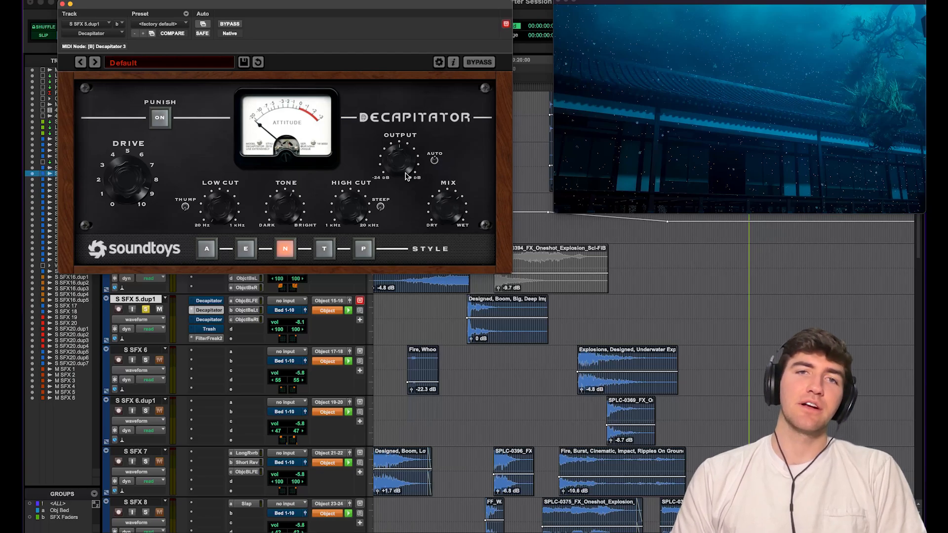
pyautogui.click(190, 311)
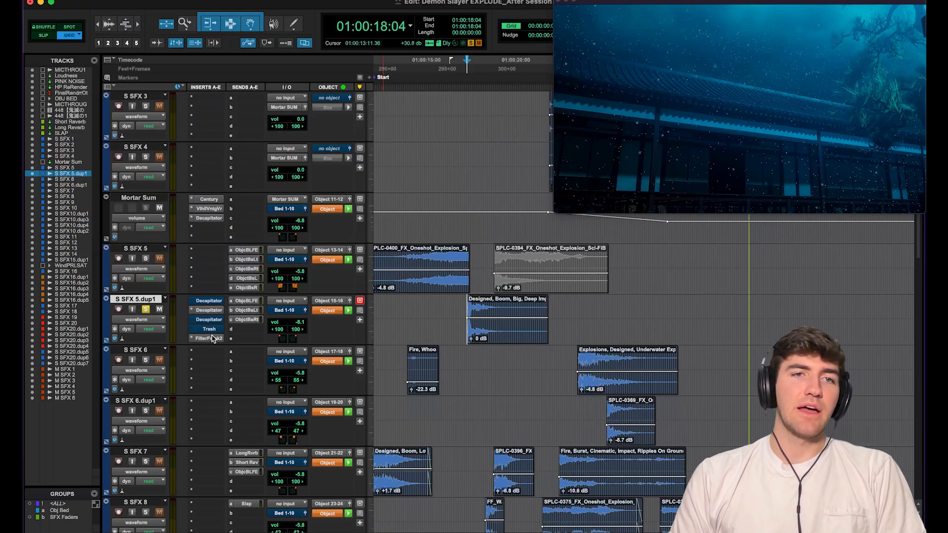
pyautogui.click(213, 339)
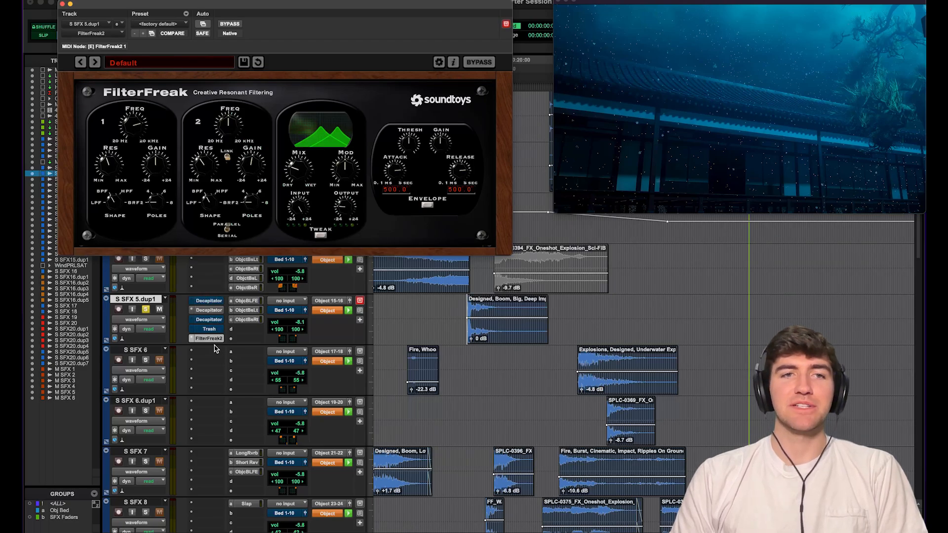
pyautogui.click(209, 330)
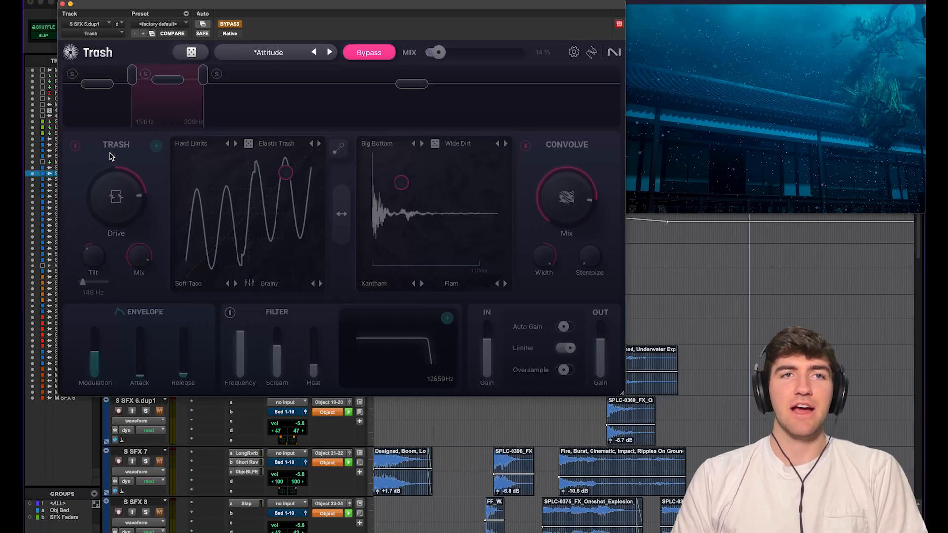
pyautogui.click(63, 5)
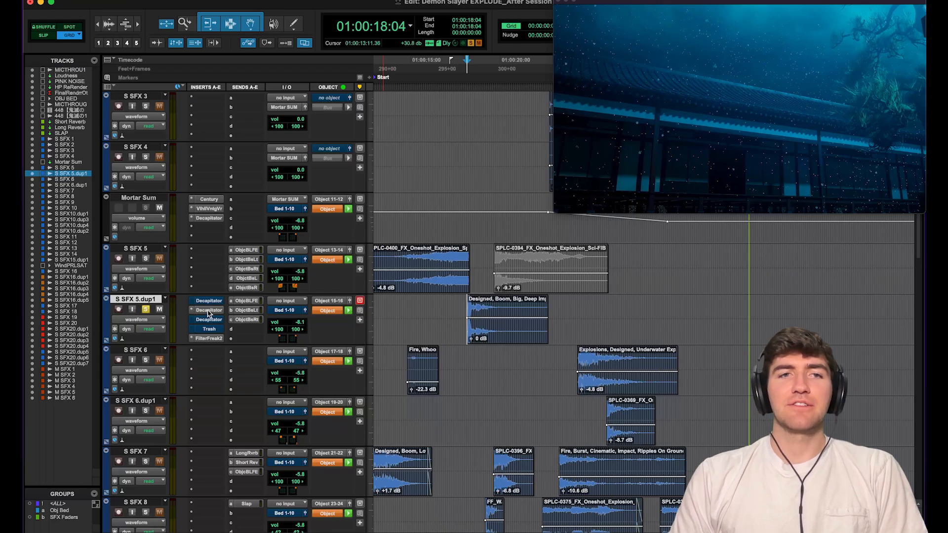
# Reopen the second Decapitator and FilterFreak2 on S SFX 5.dup1, and play the soloed boom with FilterFreak2 in view.
pyautogui.click(209, 310)
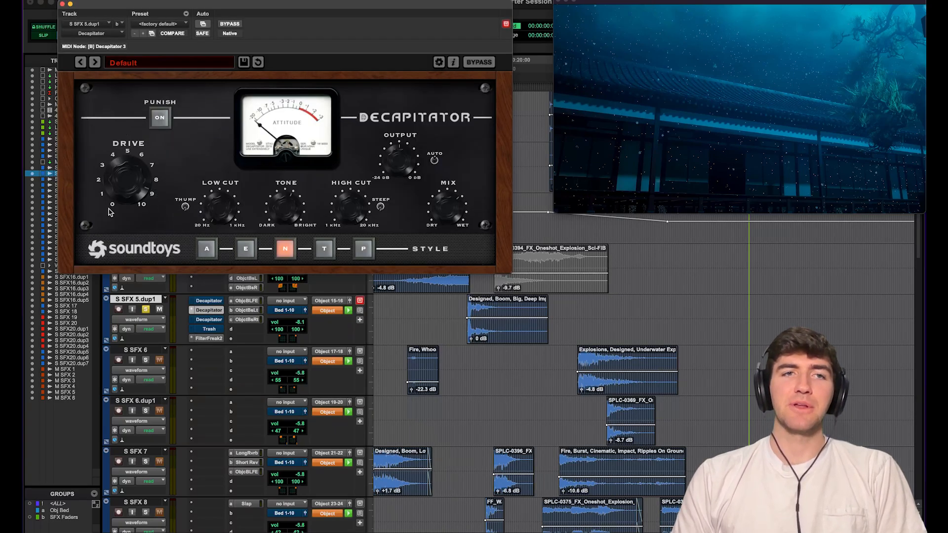
pyautogui.click(209, 338)
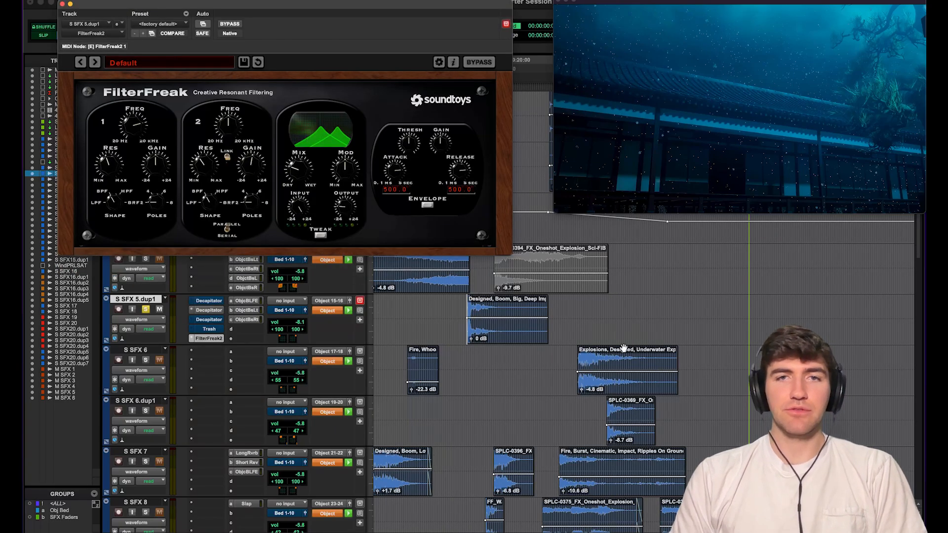
pyautogui.press('space')
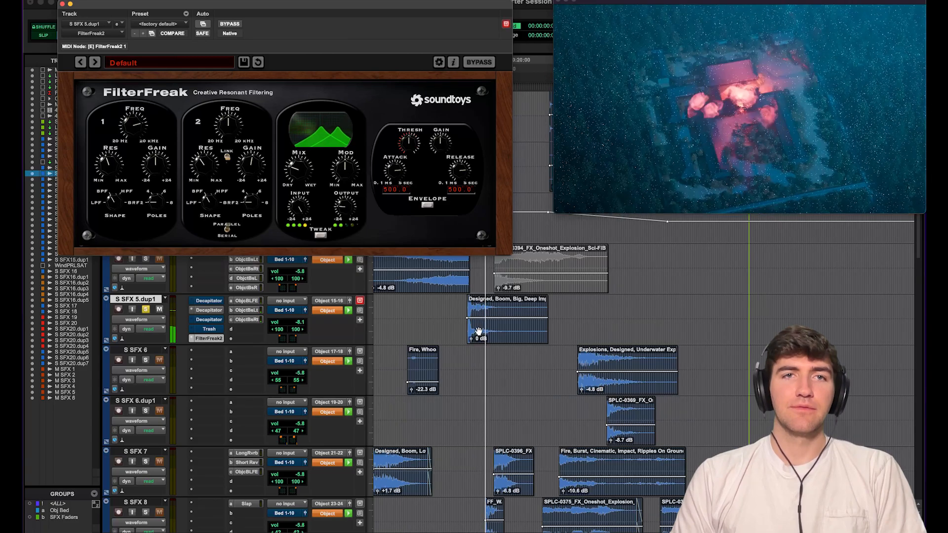
# Stop and replay the soloed deep impact boom on S SFX 5.dup1 with FilterFreak2 in view.
pyautogui.press('space')
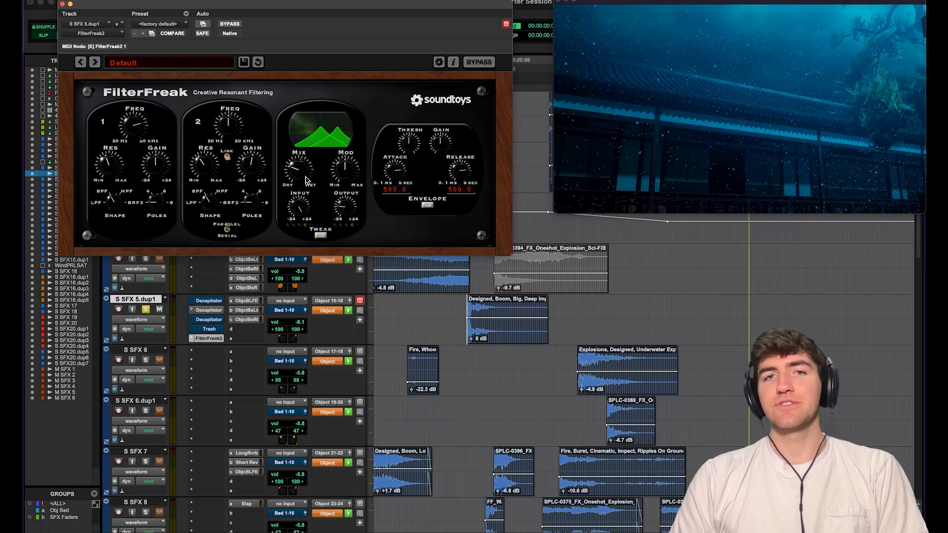
pyautogui.press('space')
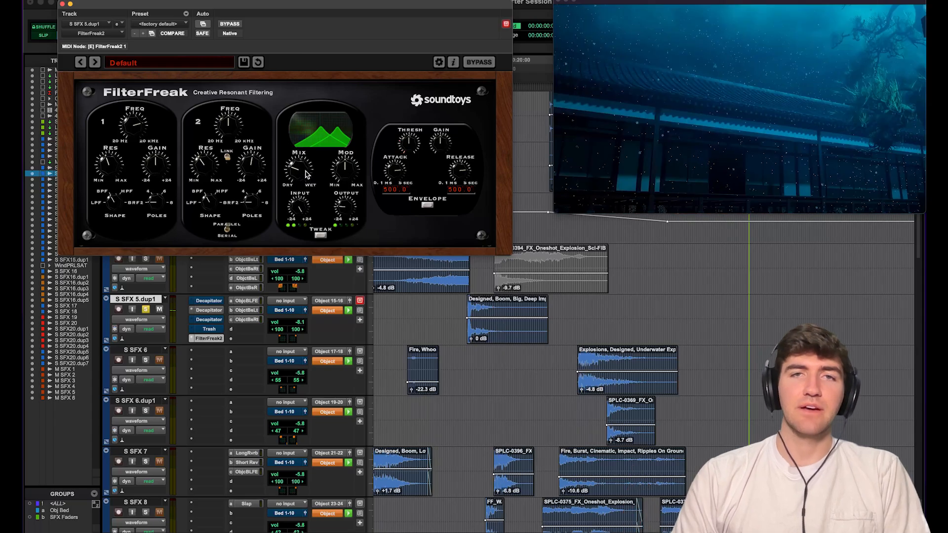
# Close the FilterFreak2 window and go to the start of the FF_WA_perc clip on S SFX 8 at 01:00:19:04.
pyautogui.click(475, 257)
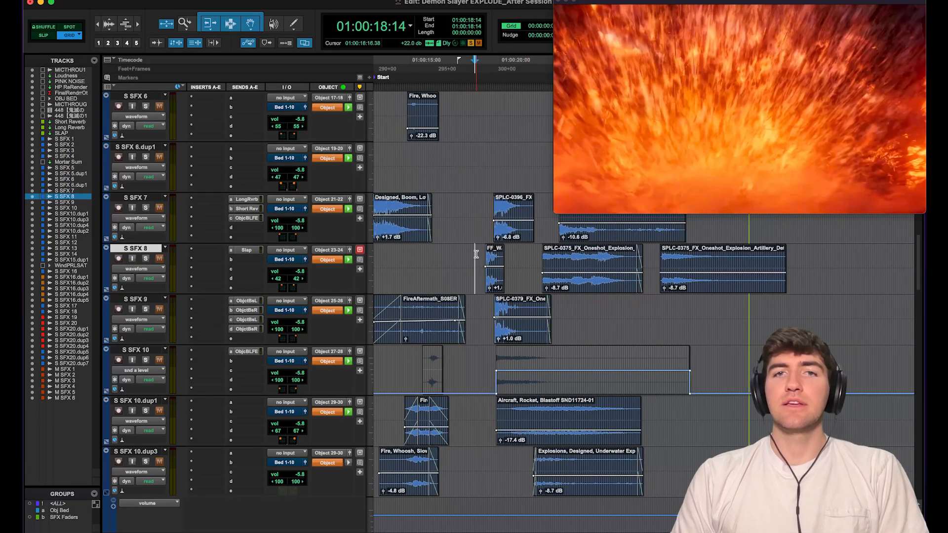
pyautogui.scroll(3, 475, 255)
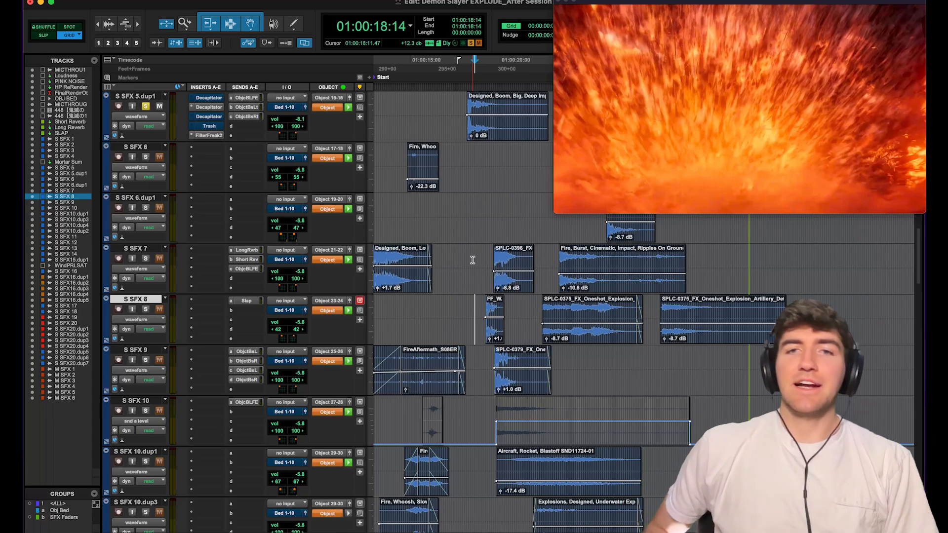
pyautogui.click(476, 307)
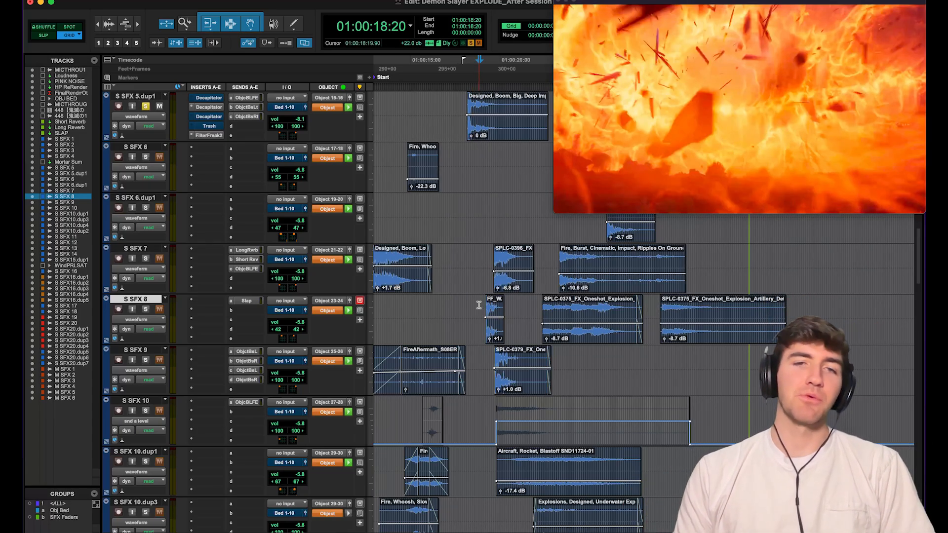
pyautogui.press('Tab')
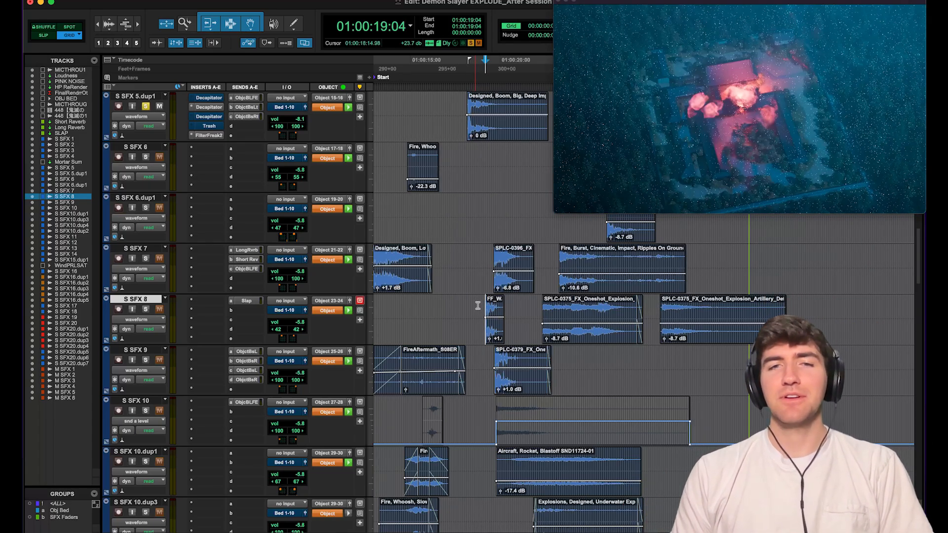
# Return to 01:00:19:04 on S SFX 8, solo the track, and briefly play its FF_WA_perc clip.
pyautogui.click(481, 307)
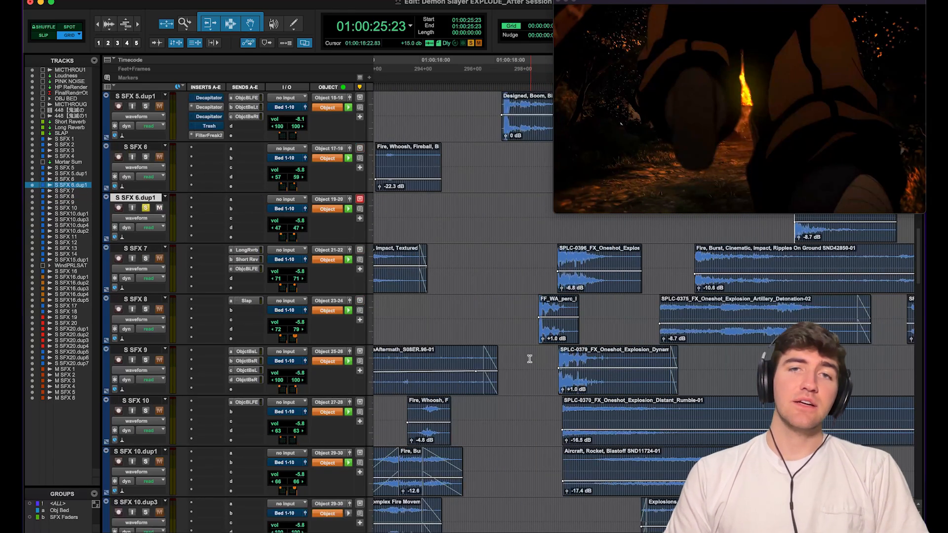
pyautogui.click(526, 312)
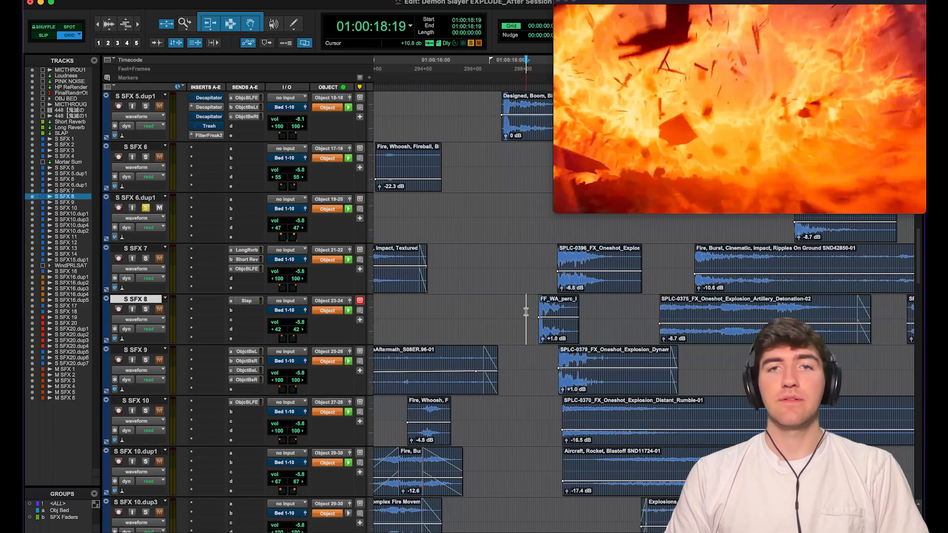
pyautogui.click(551, 349)
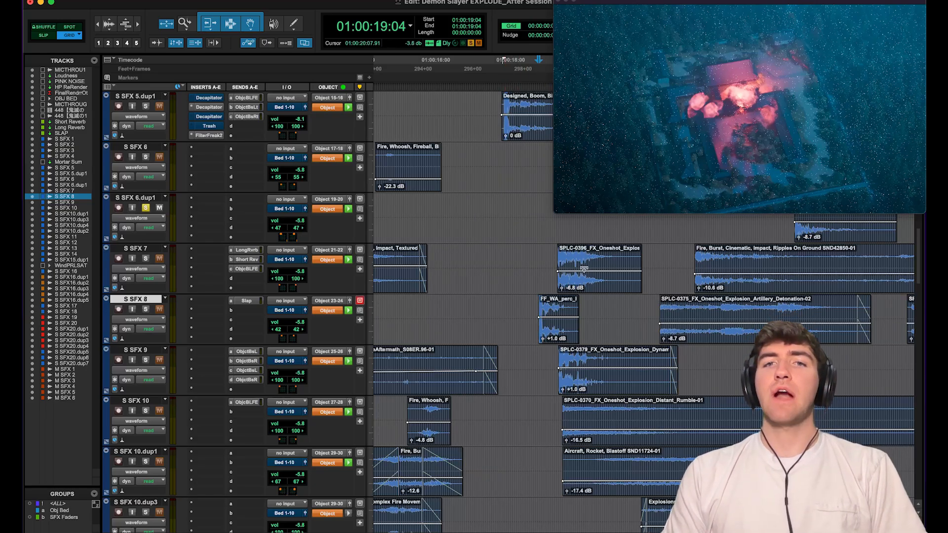
pyautogui.hotkey('shift', 's')
pyautogui.press('space')
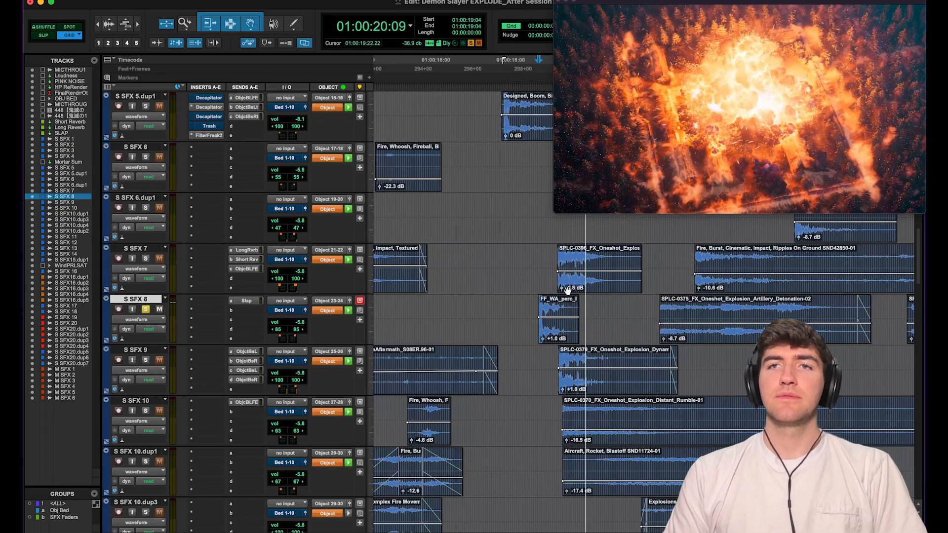
pyautogui.press('space')
# Solo S SFX 7 and briefly play its SPLC-0396 one-shot explosion from 01:00:19:15.
pyautogui.click(548, 254)
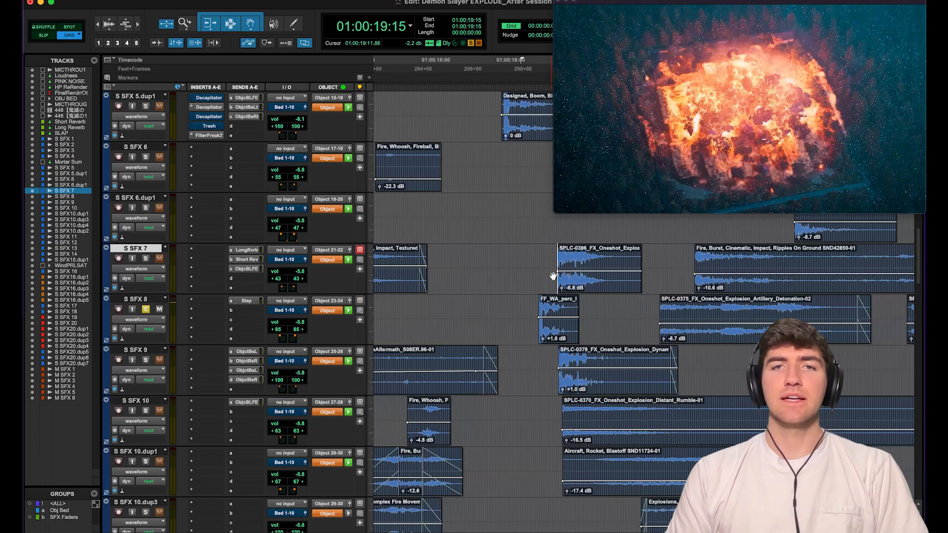
pyautogui.hotkey('shift', 's')
pyautogui.press('space')
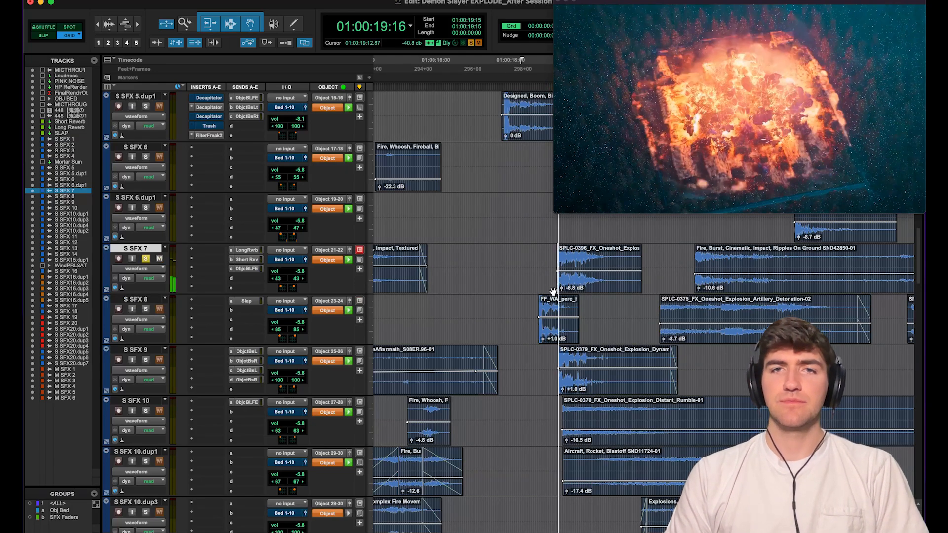
pyautogui.press('space')
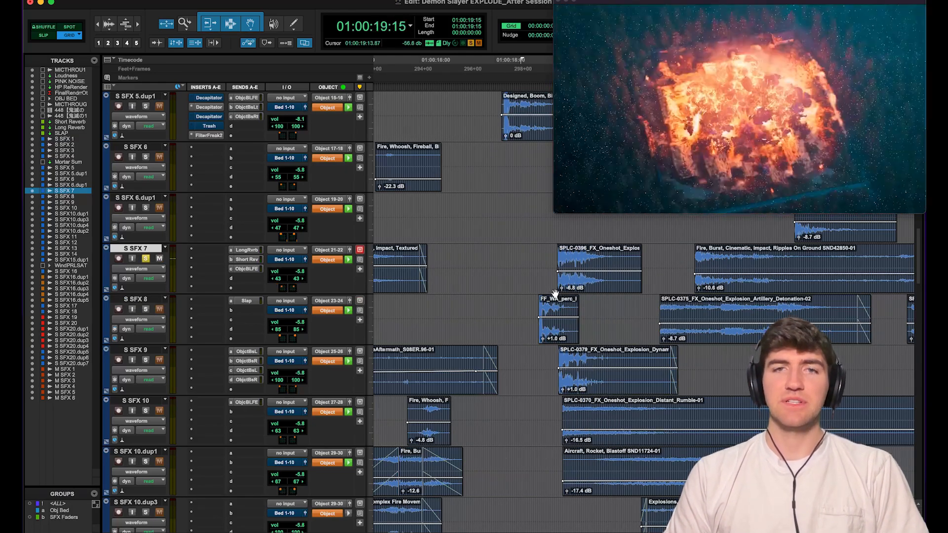
# Solo S SFX 9 and briefly play its SPLC-0379 dynamite blast from 01:00:19:16.
pyautogui.click(554, 361)
pyautogui.hotkey('shift', 's')
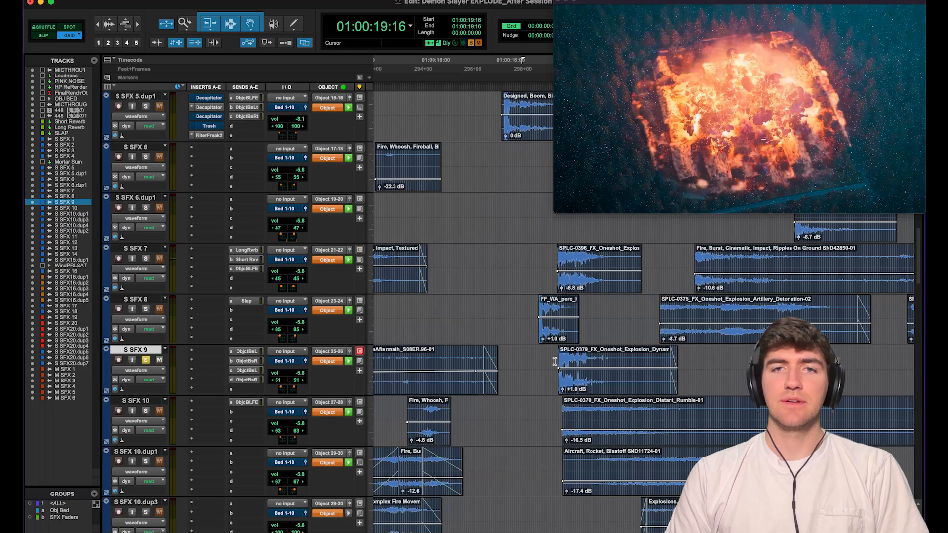
pyautogui.press('space')
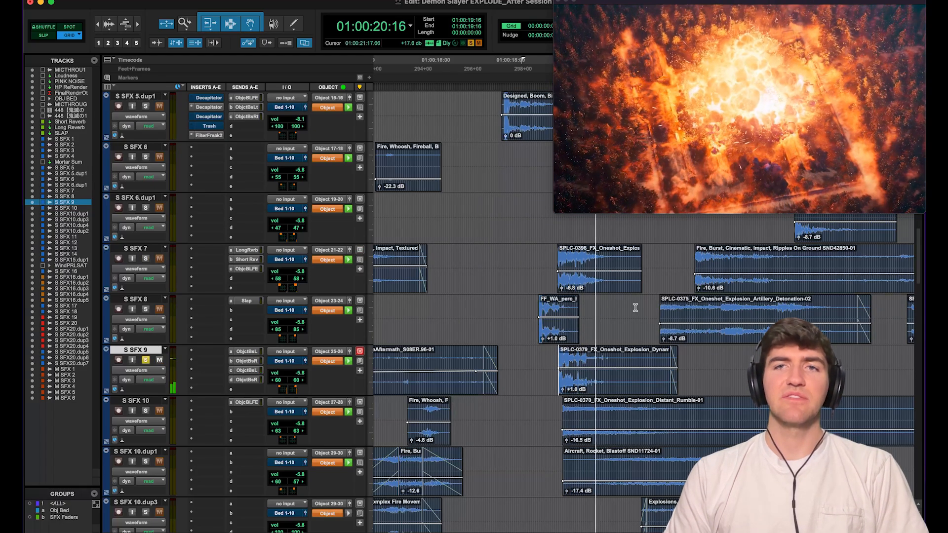
pyautogui.press('space')
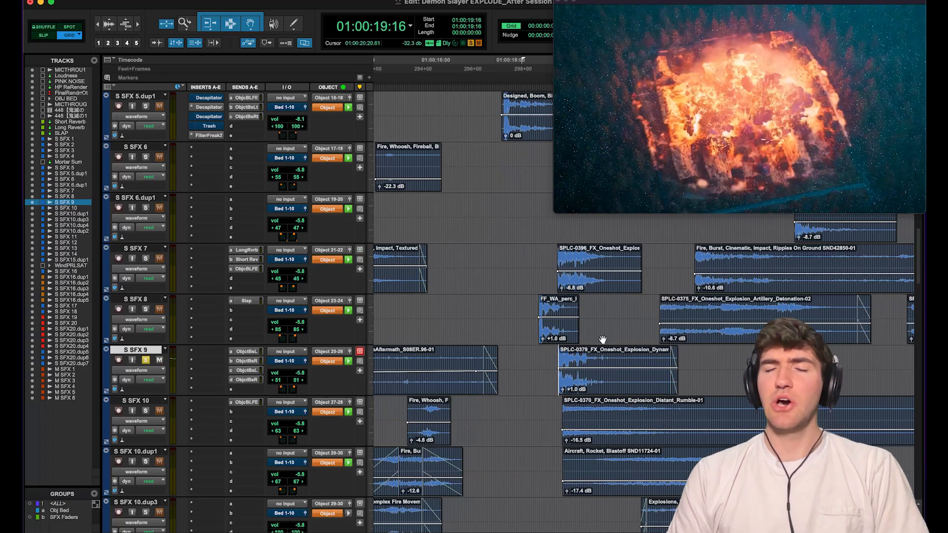
# Solo S SFX 10 and play its SPLC-0370 distant rumble from 01:00:19:19, then stop playback.
pyautogui.hscroll(5, 601, 341)
pyautogui.scroll(-2, 461, 346)
pyautogui.click(437, 368)
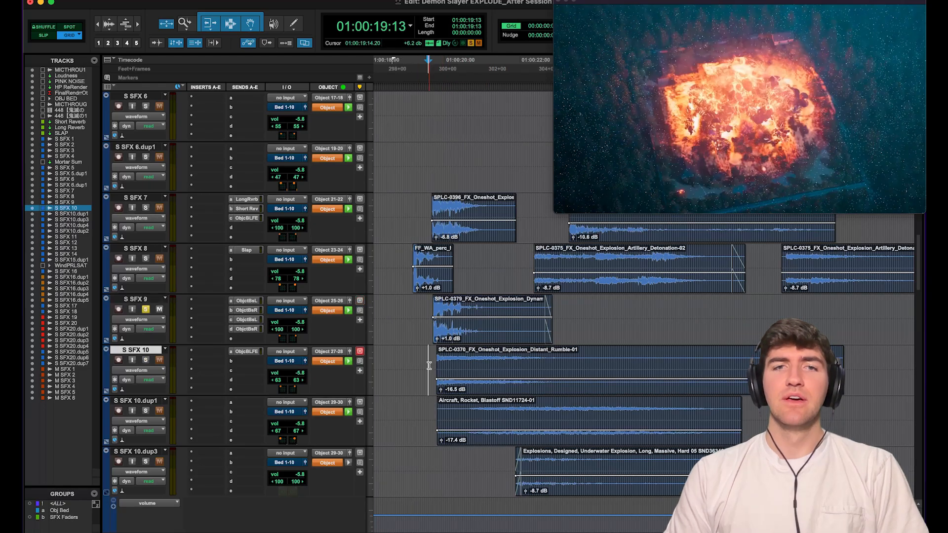
pyautogui.hotkey('shift', 's')
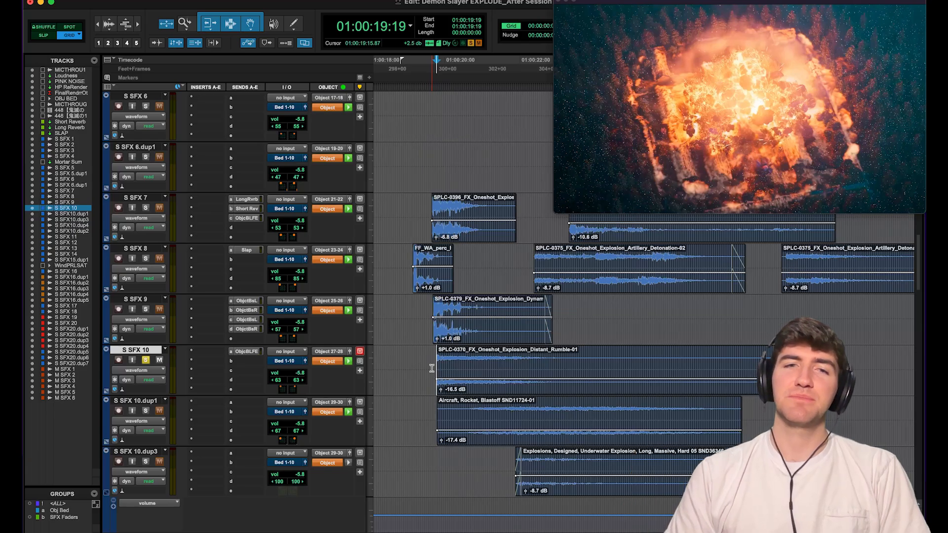
pyautogui.press('space')
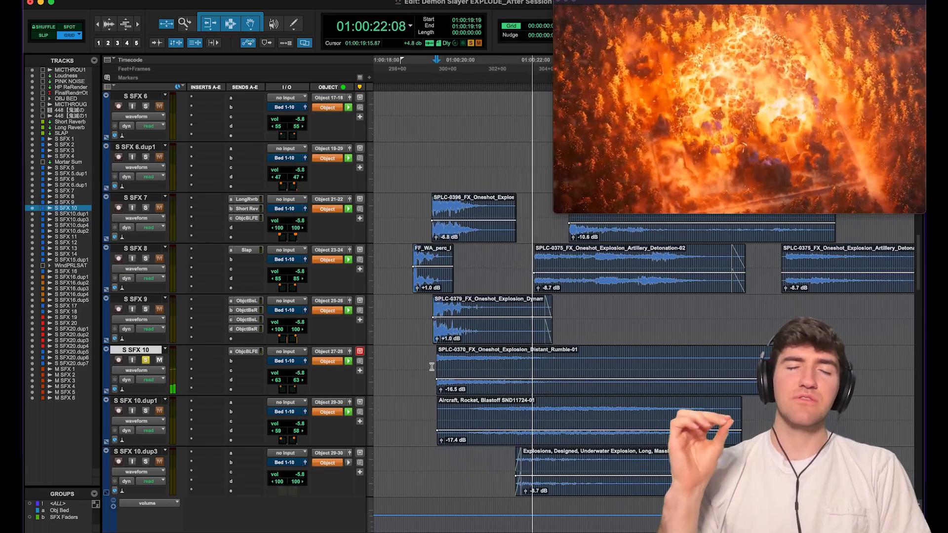
pyautogui.press('space')
# Review the neighbouring explosion layers, return to 01:00:19:19 on S SFX 10, and replay its soloed distant rumble.
pyautogui.scroll(5, 497, 372)
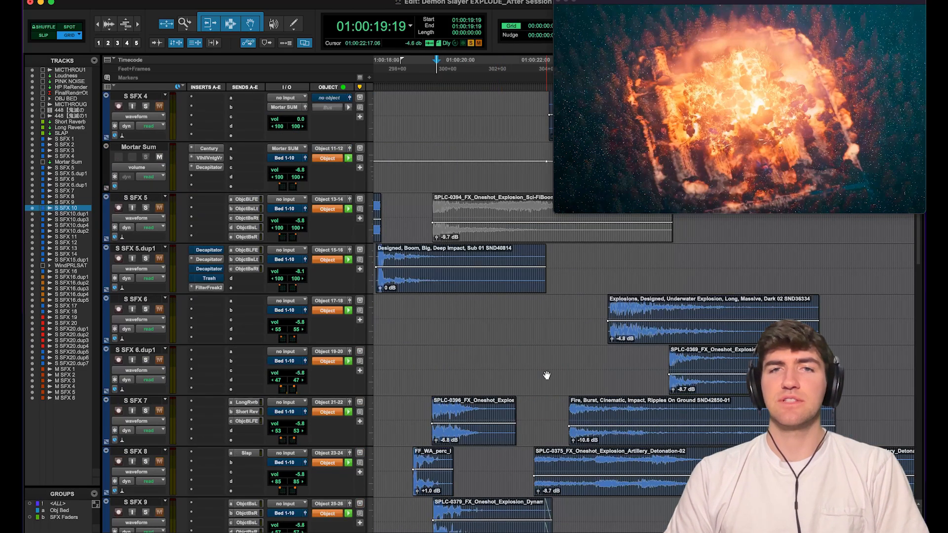
pyautogui.scroll(-2, 485, 346)
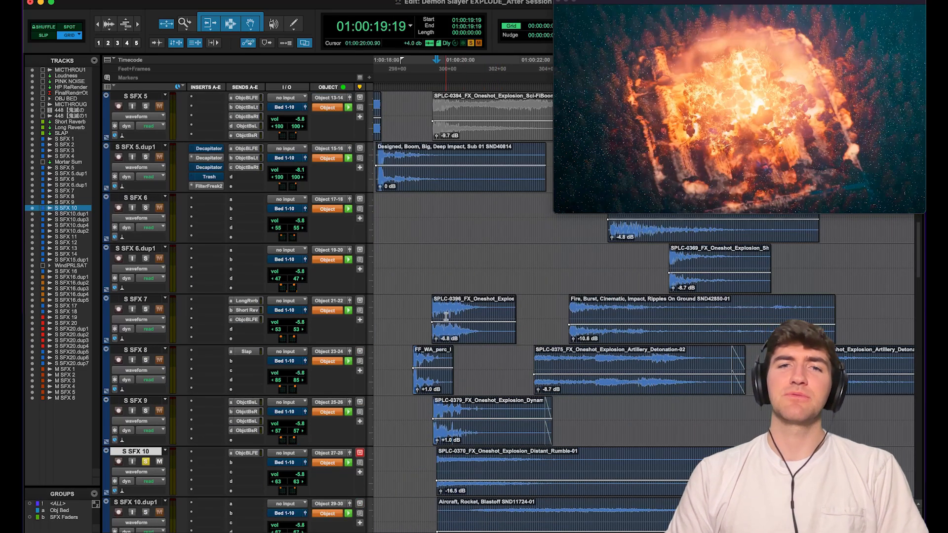
pyautogui.scroll(-2, 445, 316)
pyautogui.click(429, 360)
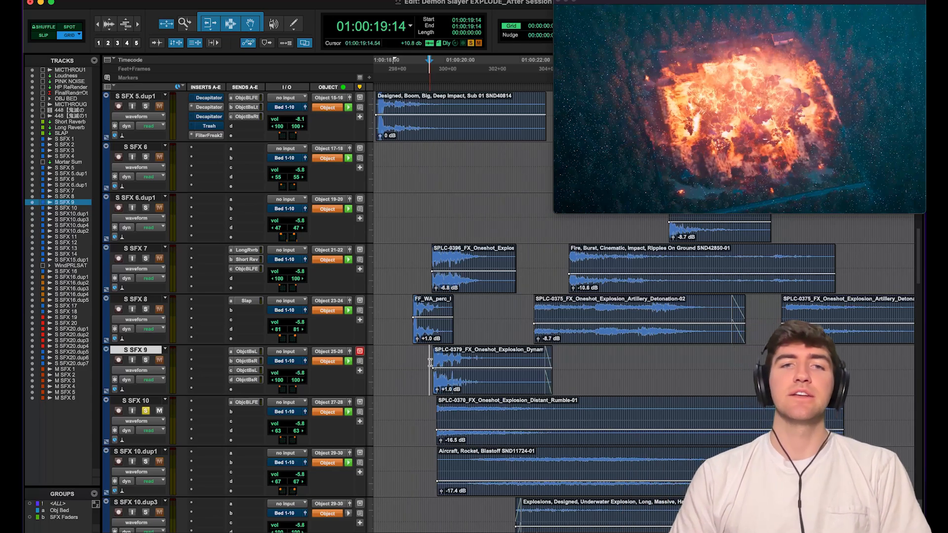
pyautogui.scroll(-1, 430, 362)
pyautogui.click(431, 359)
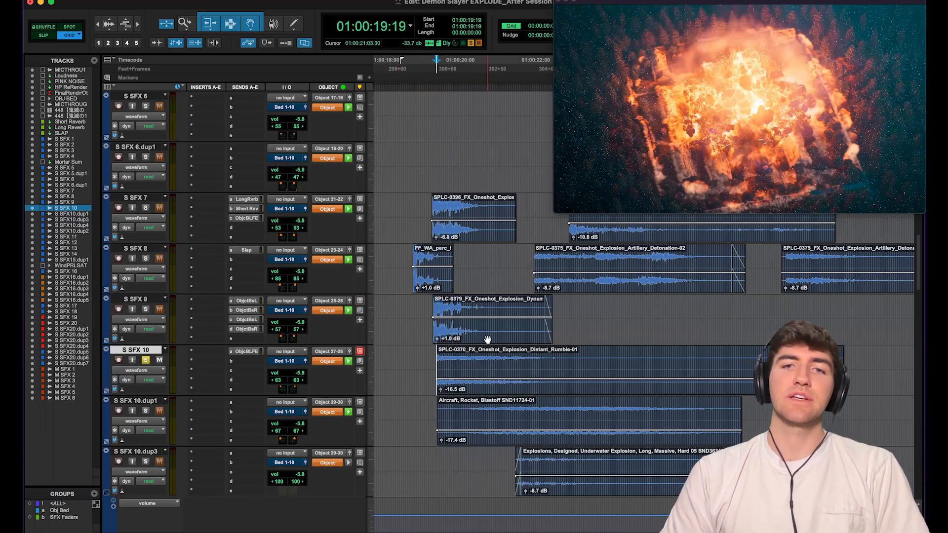
pyautogui.scroll(-1, 506, 359)
pyautogui.press('space')
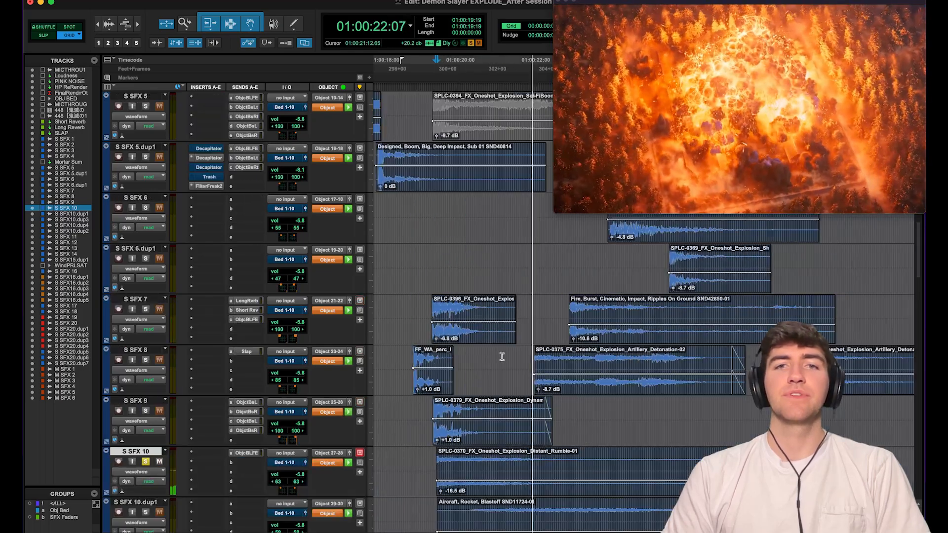
pyautogui.scroll(3, 502, 357)
pyautogui.press('space')
# Turn off the solo on S SFX 10 and play the full mix from 01:00:19:00, then stop playback.
pyautogui.scroll(-1, 501, 357)
pyautogui.click(408, 312)
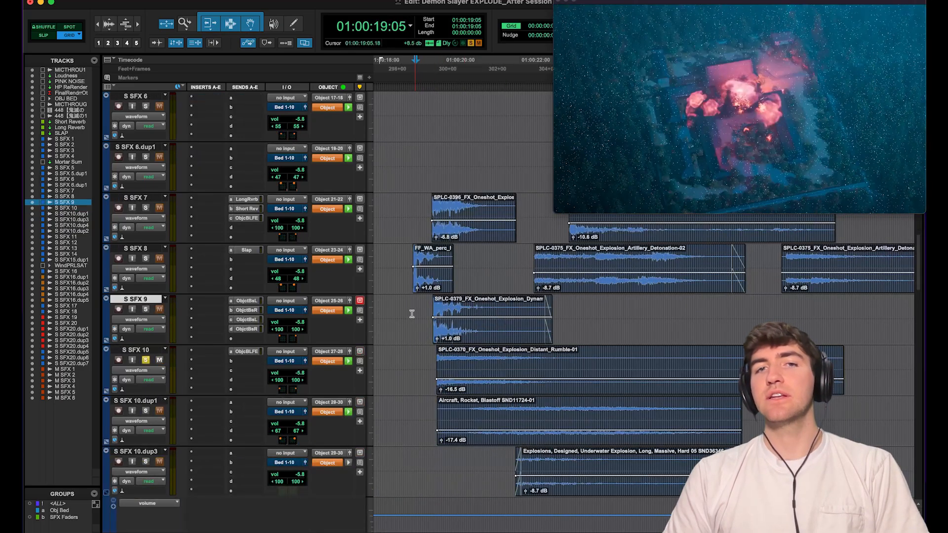
pyautogui.press('space')
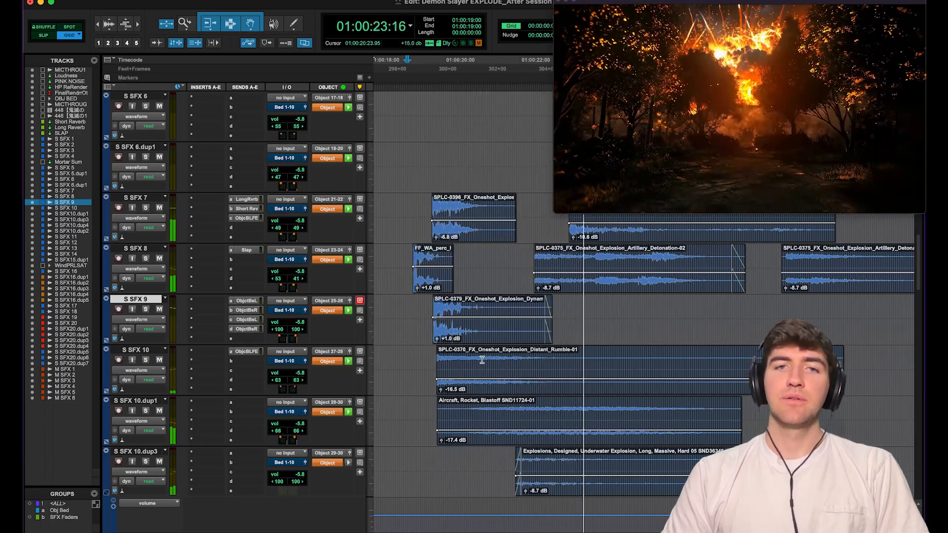
pyautogui.press('space')
# Place the edit cursor at 01:00:19:13 on S SFX 10.dup1 and look over the explosion layers across the SFX tracks.
pyautogui.scroll(-1, 479, 368)
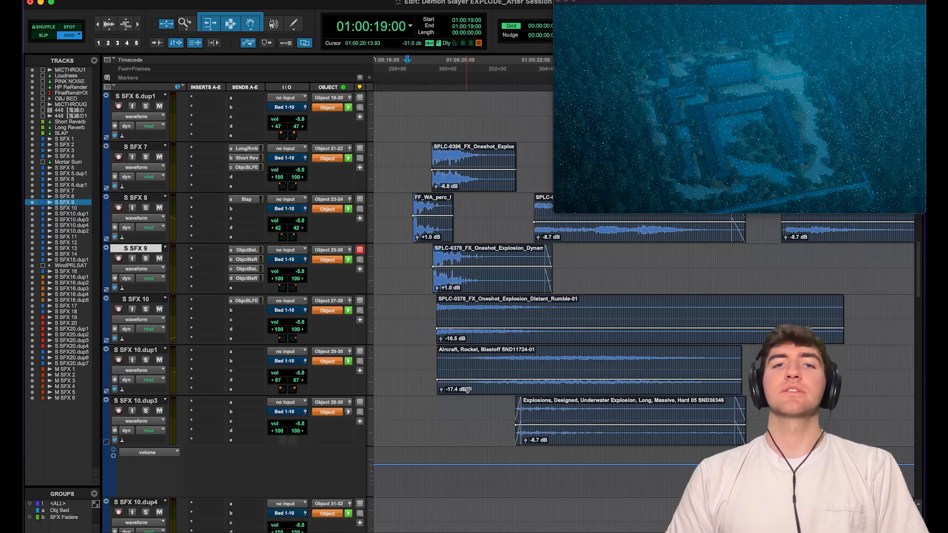
pyautogui.click(429, 360)
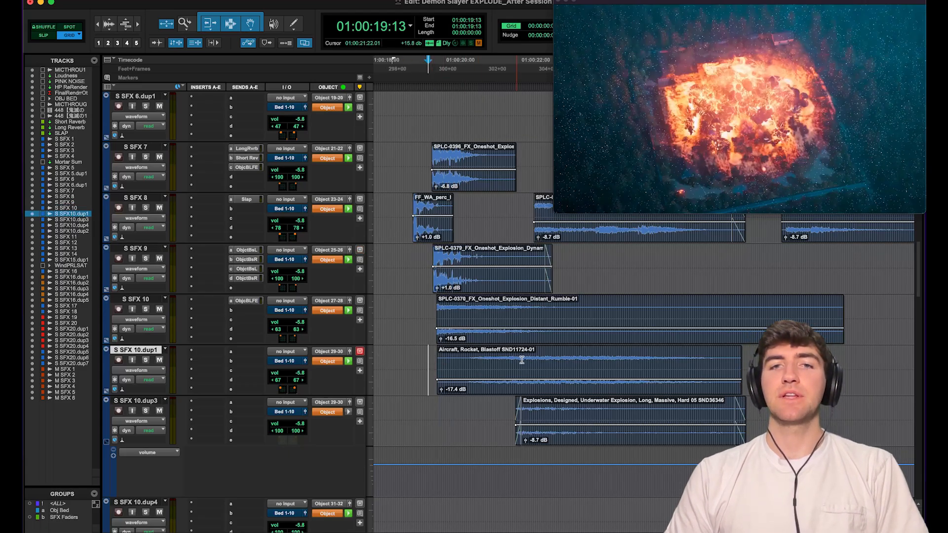
pyautogui.scroll(4, 542, 297)
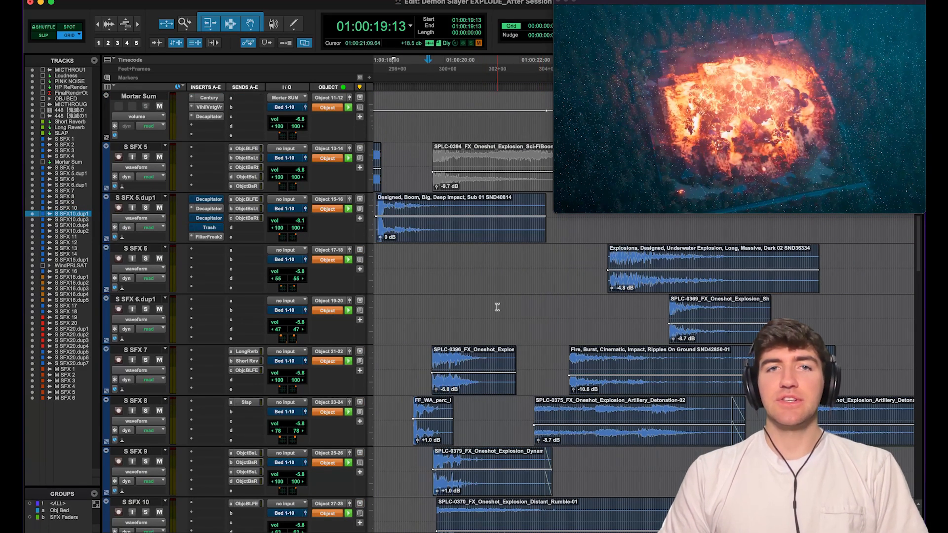
pyautogui.scroll(-2, 543, 311)
pyautogui.scroll(5, 552, 311)
pyautogui.scroll(-2, 551, 311)
pyautogui.scroll(2, 551, 311)
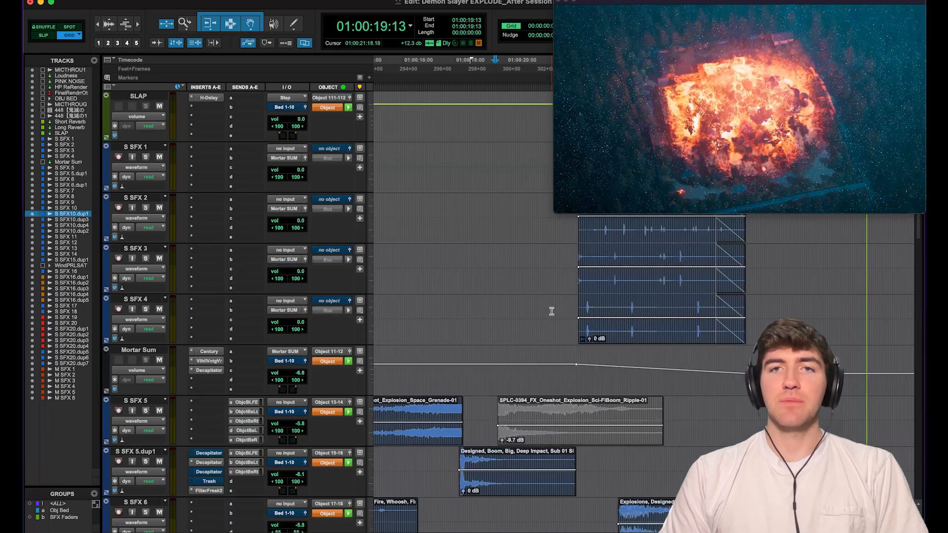
pyautogui.scroll(-9, 552, 311)
pyautogui.scroll(3, 544, 324)
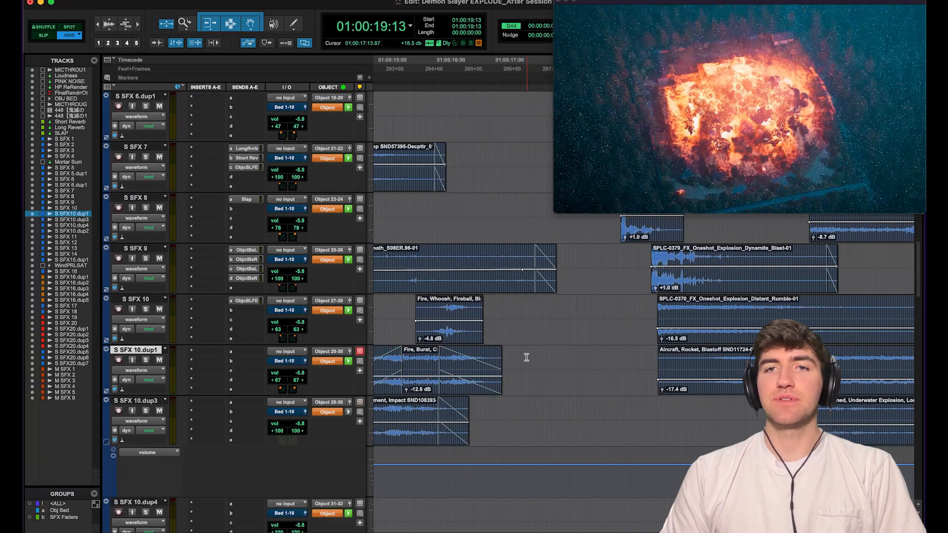
pyautogui.hscroll(5, 527, 357)
pyautogui.scroll(-2, 536, 345)
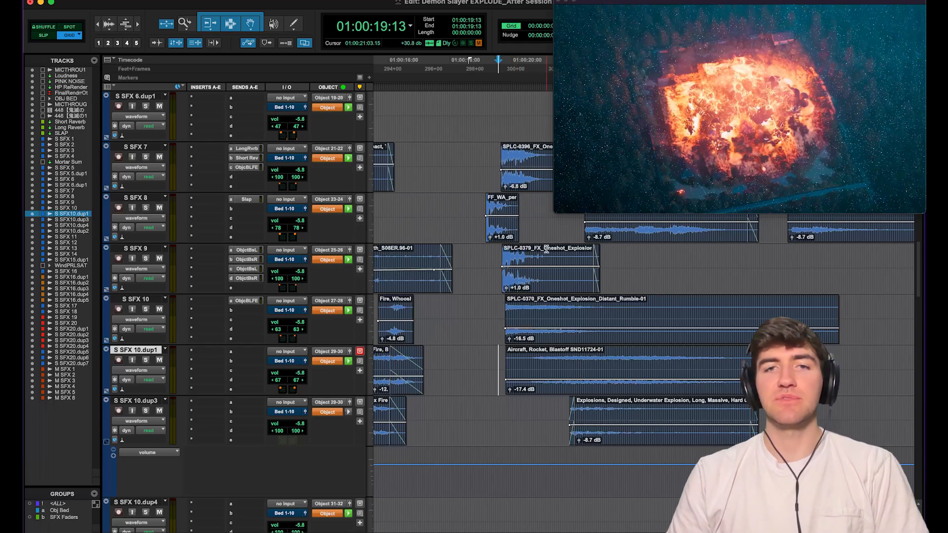
# Solo S SFX 10.dup1 and play its Aircraft, Rocket, Blastoff clip from 01:00:19:19, then stop playback.
pyautogui.scroll(-3, 546, 249)
pyautogui.scroll(4, 517, 393)
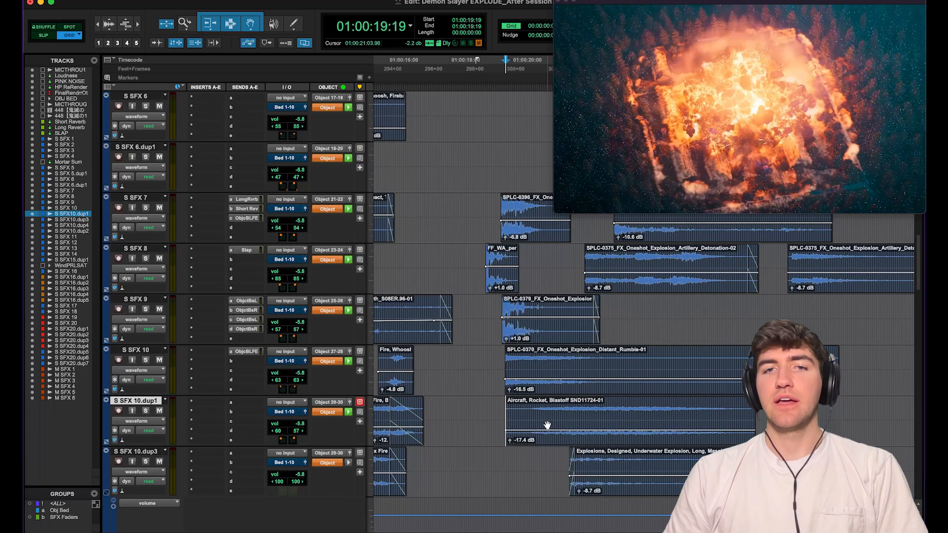
pyautogui.press('space')
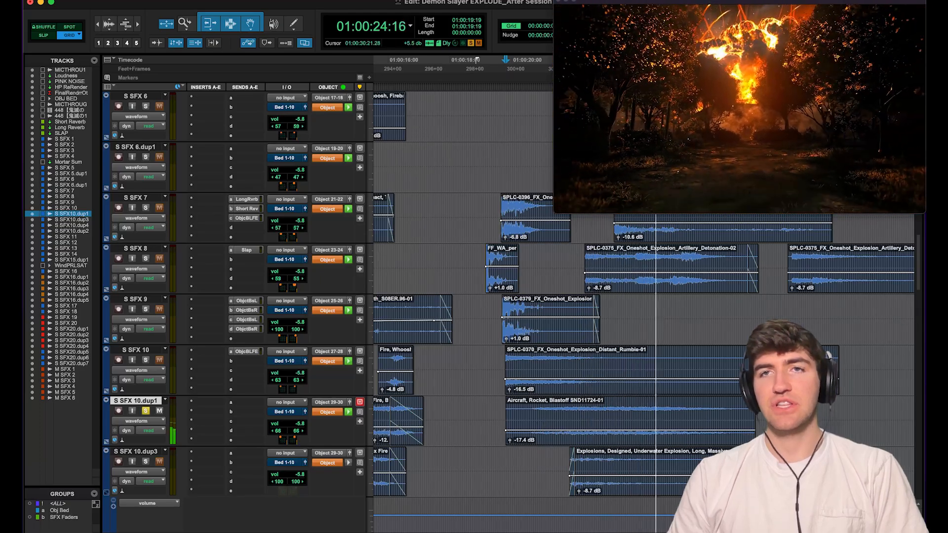
pyautogui.press('space')
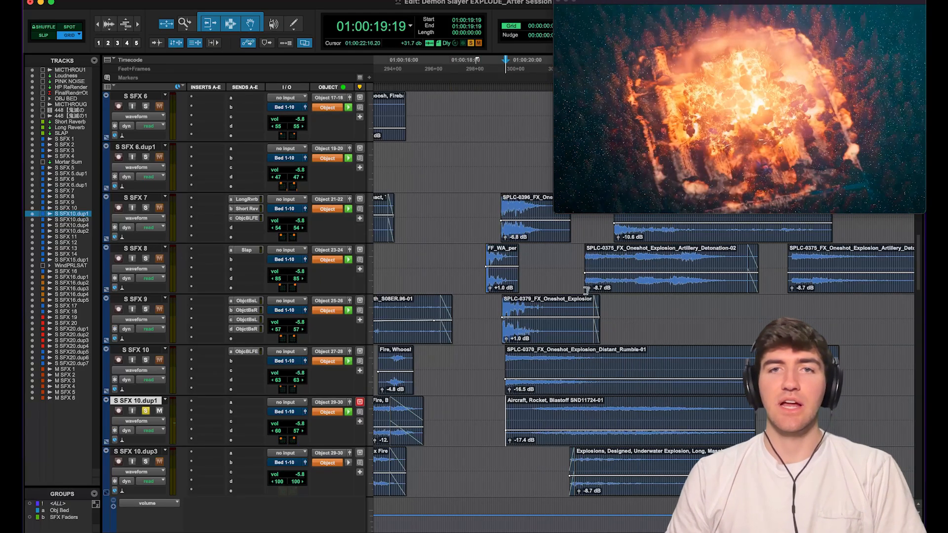
# Solo S SFX 8 and play its Artillery_Detonation-02 clip from 01:00:22:09, then stop playback.
pyautogui.click(582, 260)
pyautogui.press('space')
pyautogui.scroll(5, 614, 283)
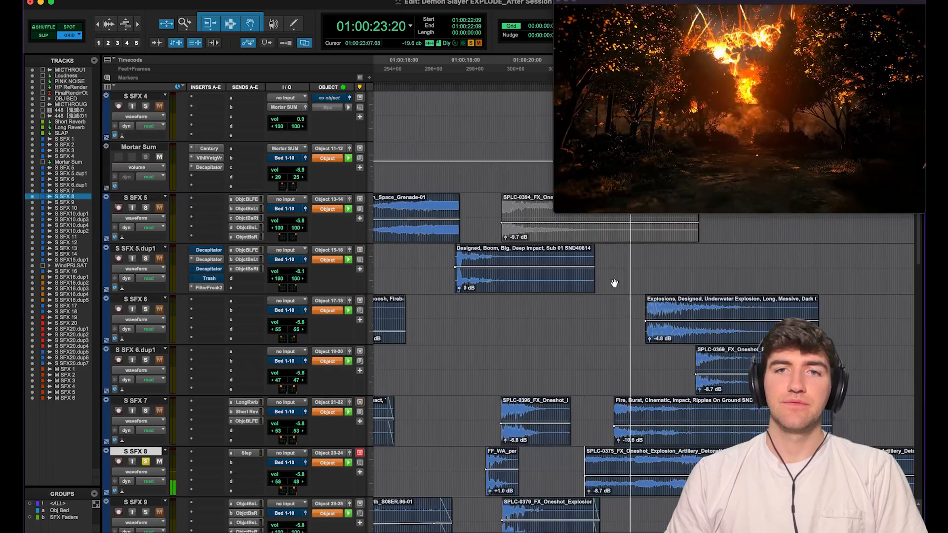
pyautogui.scroll(-4, 614, 283)
pyautogui.scroll(4, 614, 283)
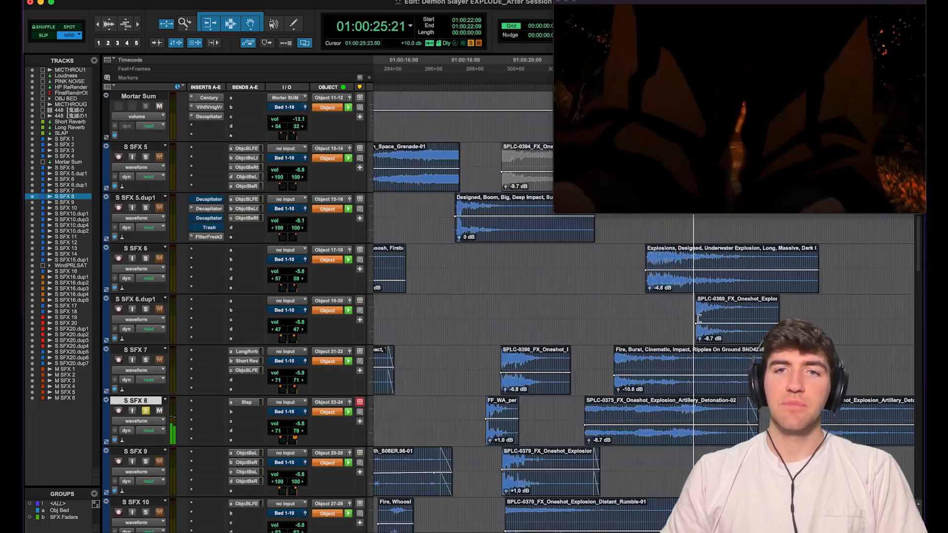
pyautogui.press('space')
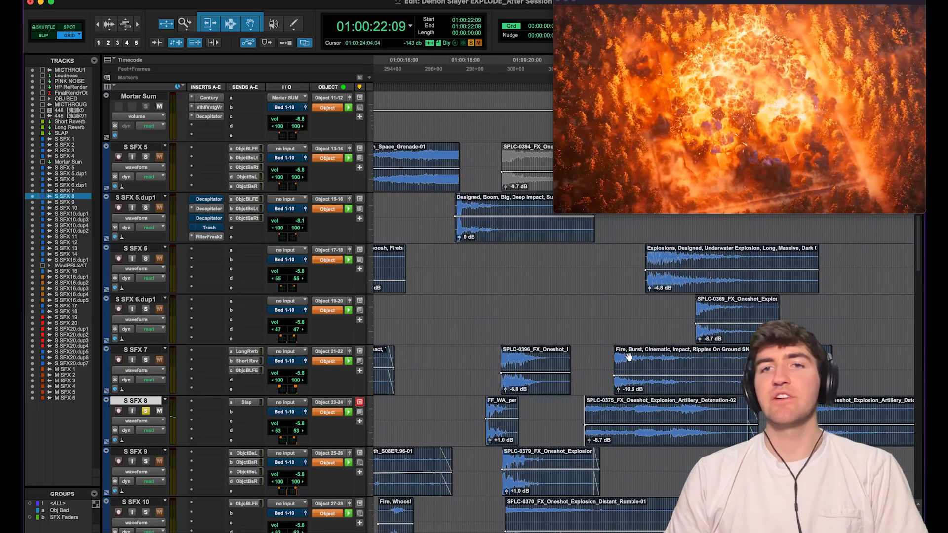
# Solo S SFX 7 and play its Fire, Burst, Cinematic, Impact clip from 01:00:23:07, then stop playback.
pyautogui.click(608, 356)
pyautogui.hotkey('shift', 's')
pyautogui.press('space')
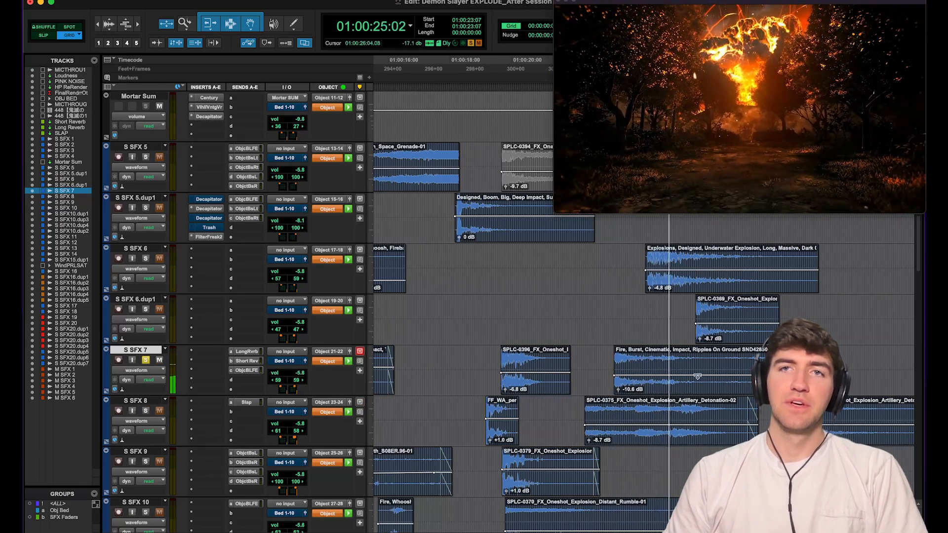
pyautogui.press('space')
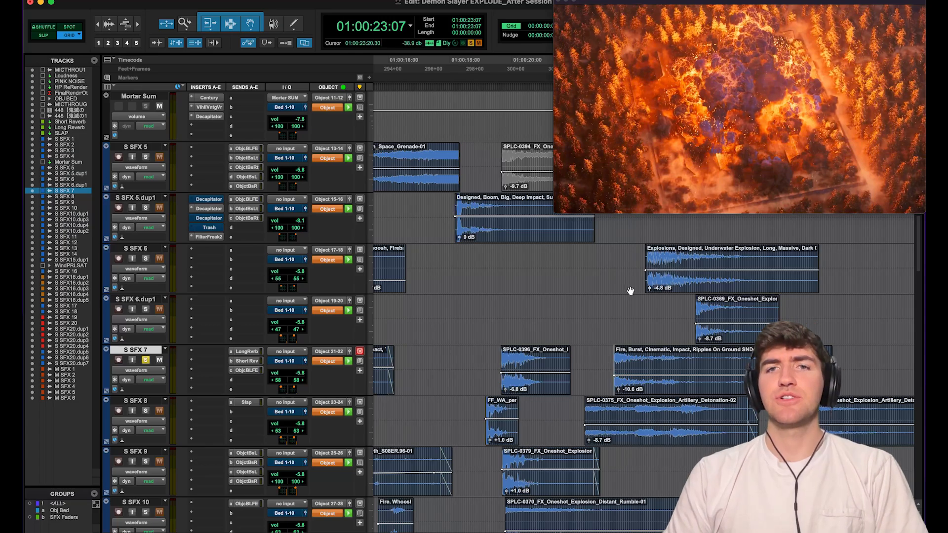
# Audition the soloed S SFX 6 underwater explosion from 01:00:24:08 and the soloed S SFX 6.dup1 explosion from 01:00:25:23.
pyautogui.press('space')
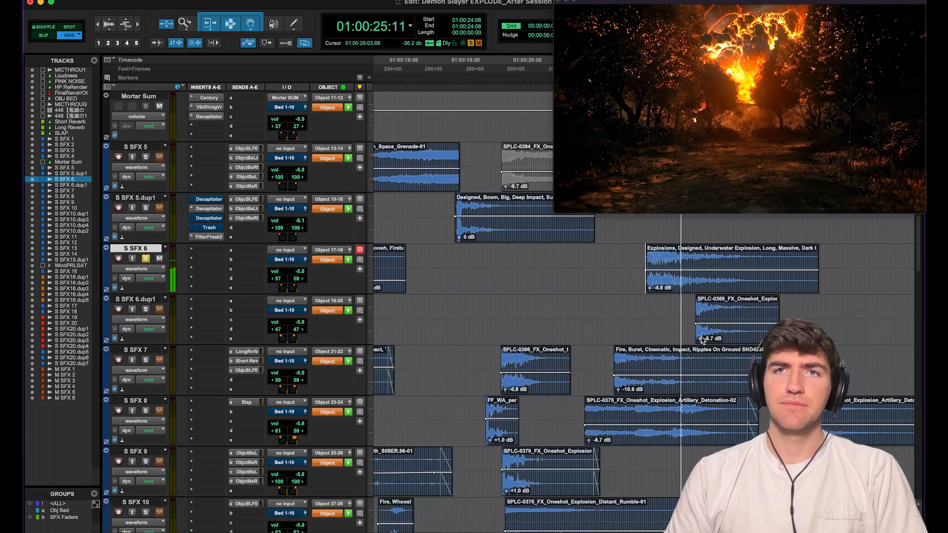
pyautogui.click(680, 304)
pyautogui.press('space')
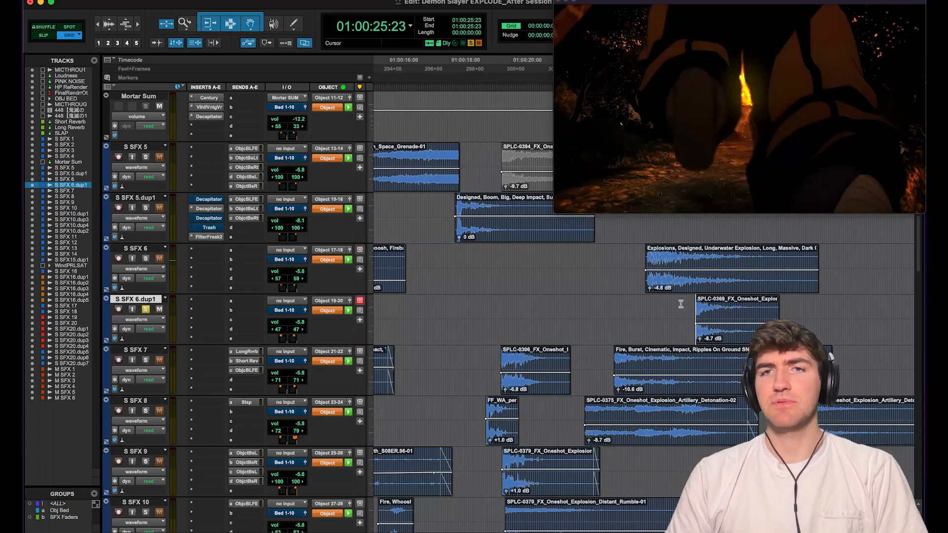
pyautogui.press('space')
pyautogui.press('space')
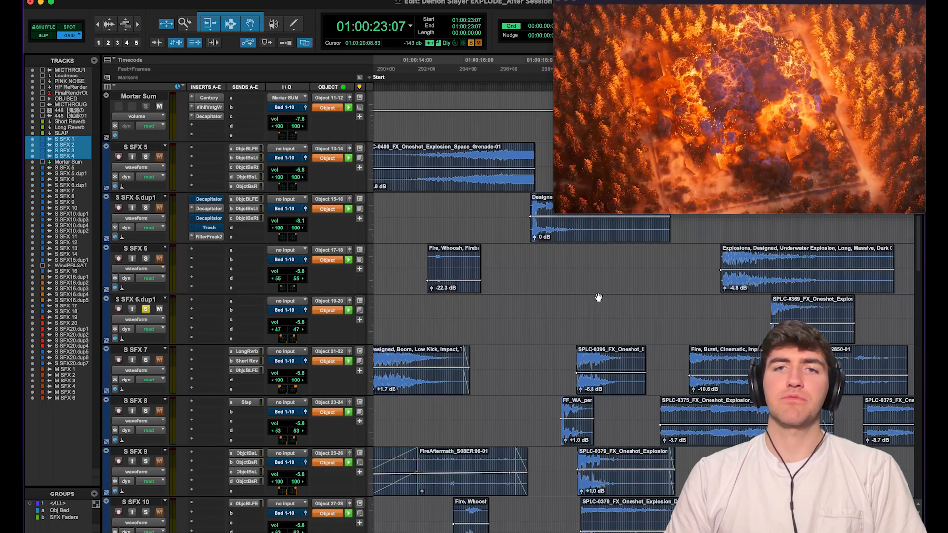
# Place the edit cursor at 01:00:19:04 on S SFX 8 and play the unsoloed mix of explosion layers, then stop playback.
pyautogui.scroll(-3, 576, 366)
pyautogui.click(564, 302)
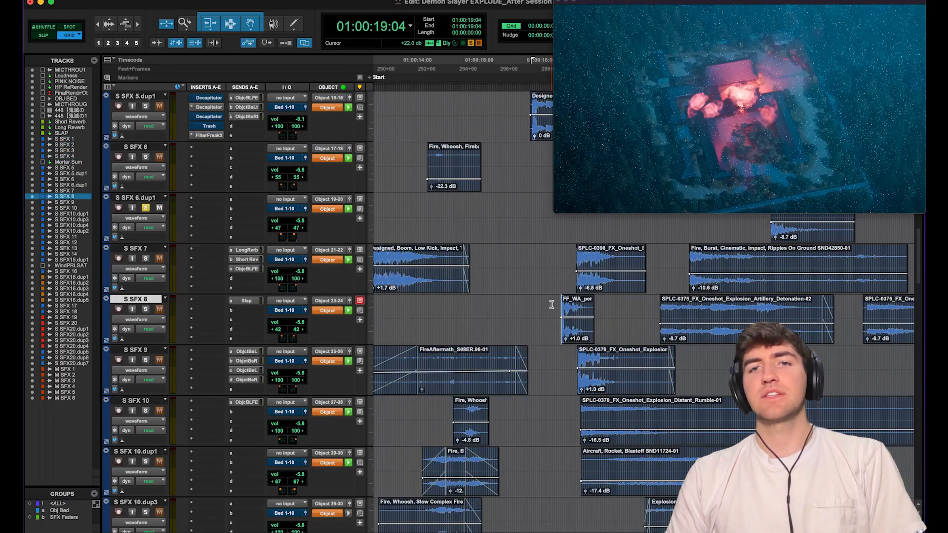
pyautogui.press('space')
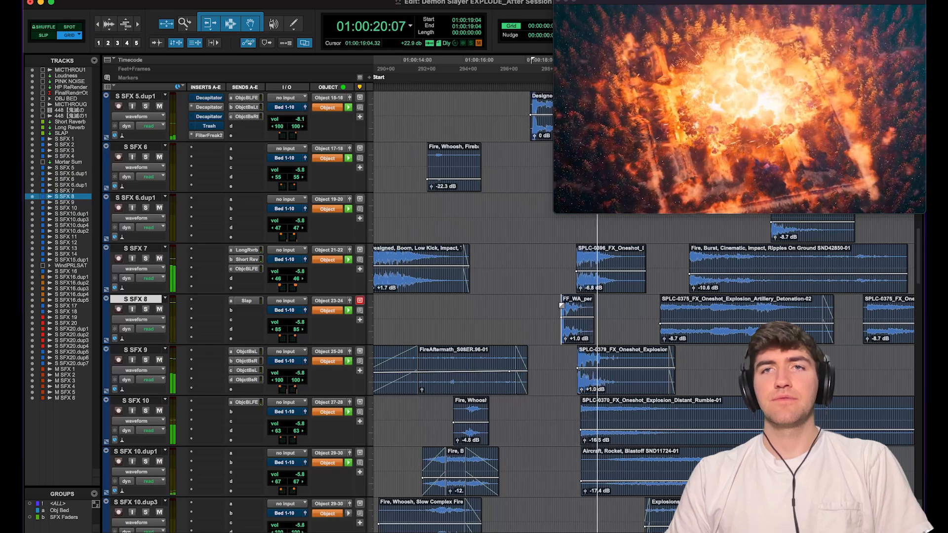
pyautogui.press('space')
# Solo S SFX 12 and play its Swooshes, Whoosh clip from 01:00:20:02.
pyautogui.scroll(-2, 613, 356)
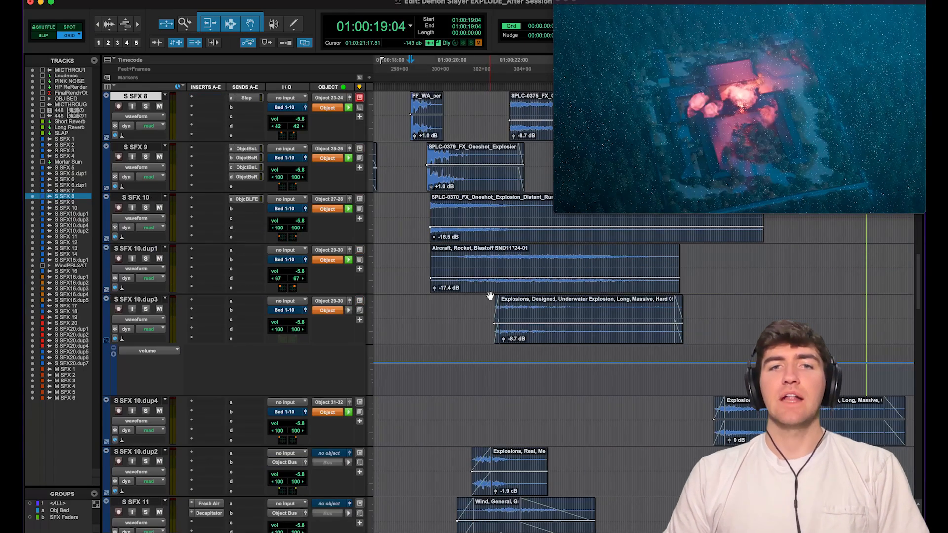
pyautogui.scroll(7, 526, 320)
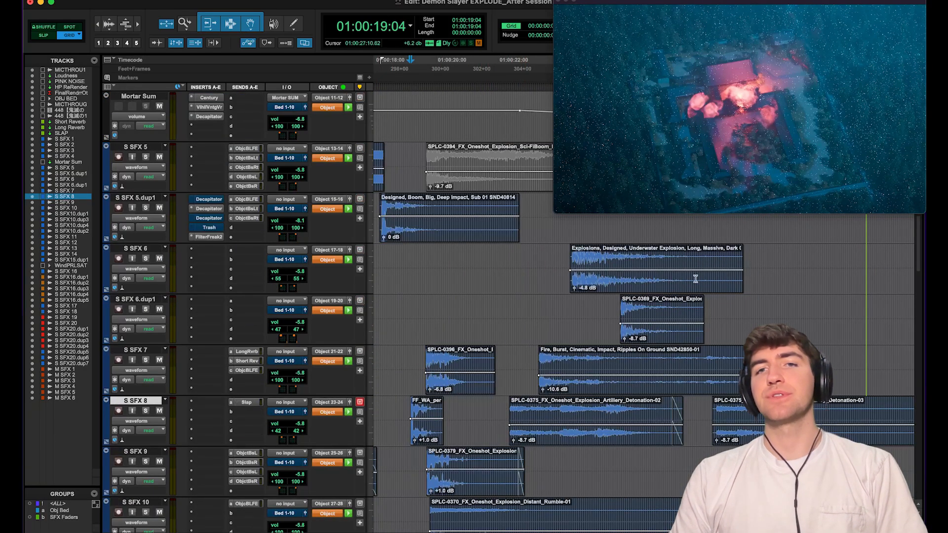
pyautogui.scroll(-11, 615, 291)
pyautogui.click(437, 312)
pyautogui.press('space')
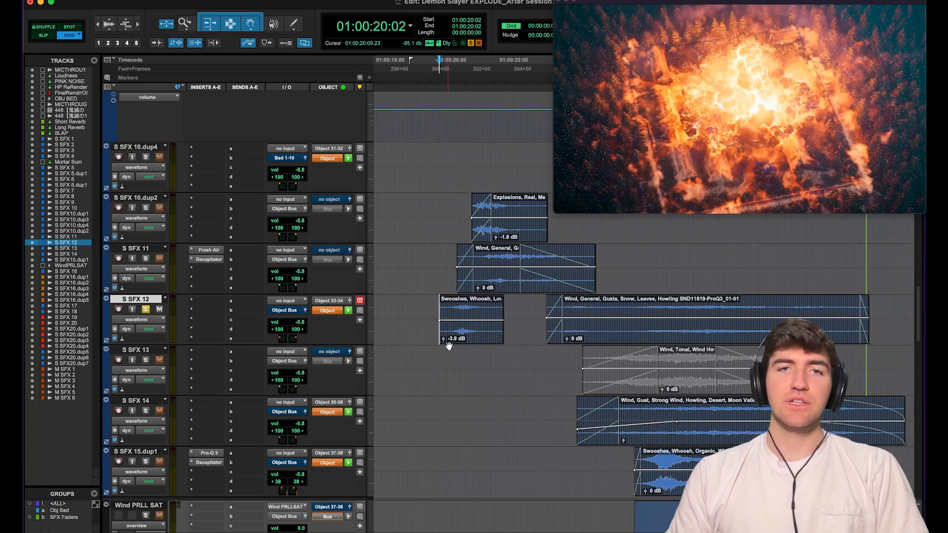
# Solo S SFX 11 and play its Wind, General clip from 01:00:20:16, then stop playback.
pyautogui.click(458, 269)
pyautogui.press('space')
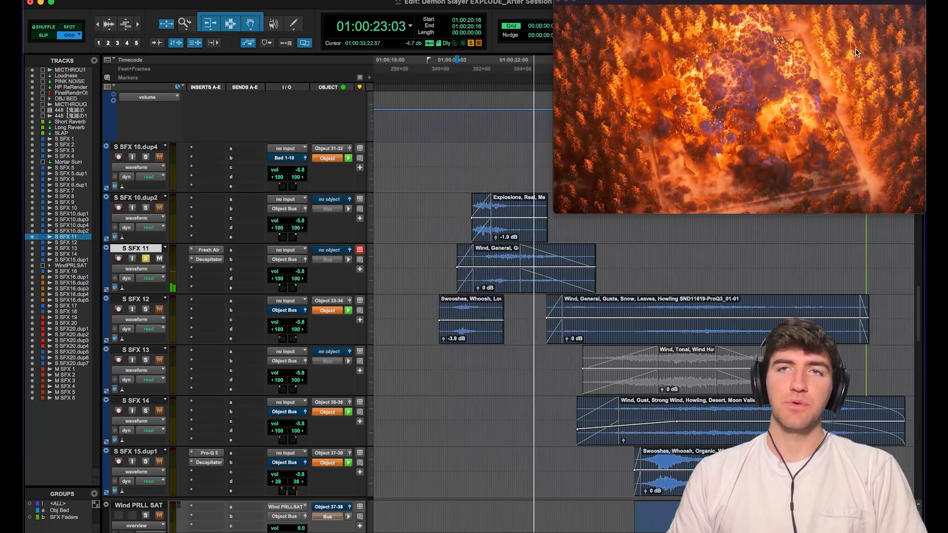
pyautogui.press('space')
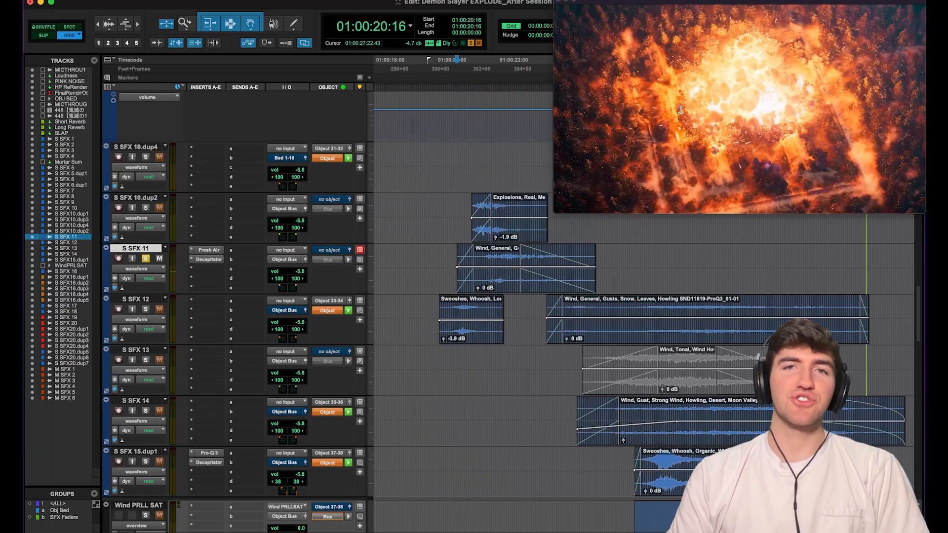
# Inspect the settings of the Fresh Air and Decapitator inserts on S SFX 11, closing each plug-in window.
pyautogui.click(209, 249)
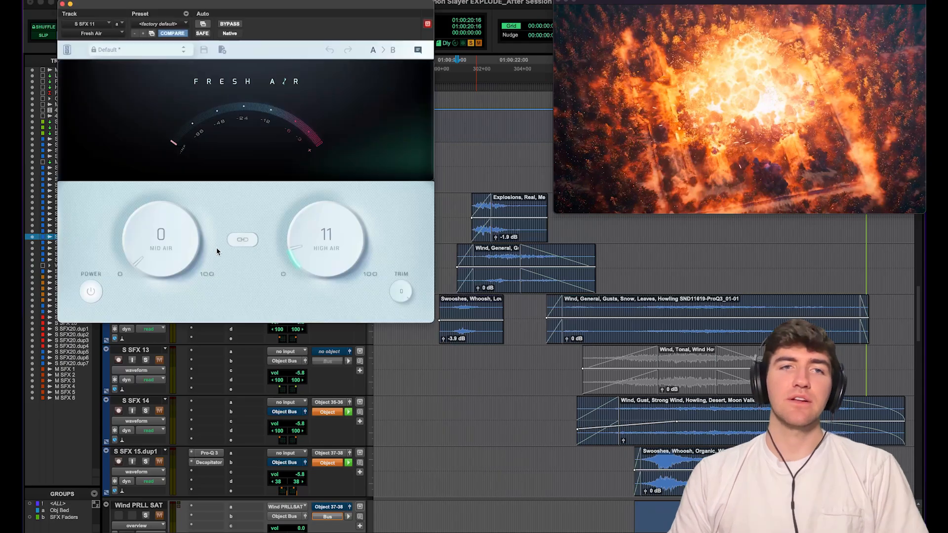
pyautogui.click(62, 5)
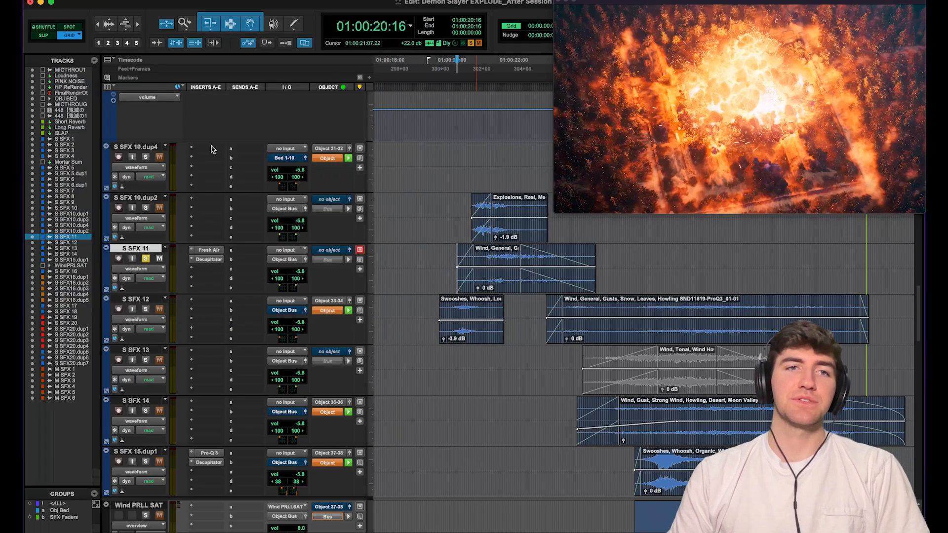
pyautogui.click(209, 260)
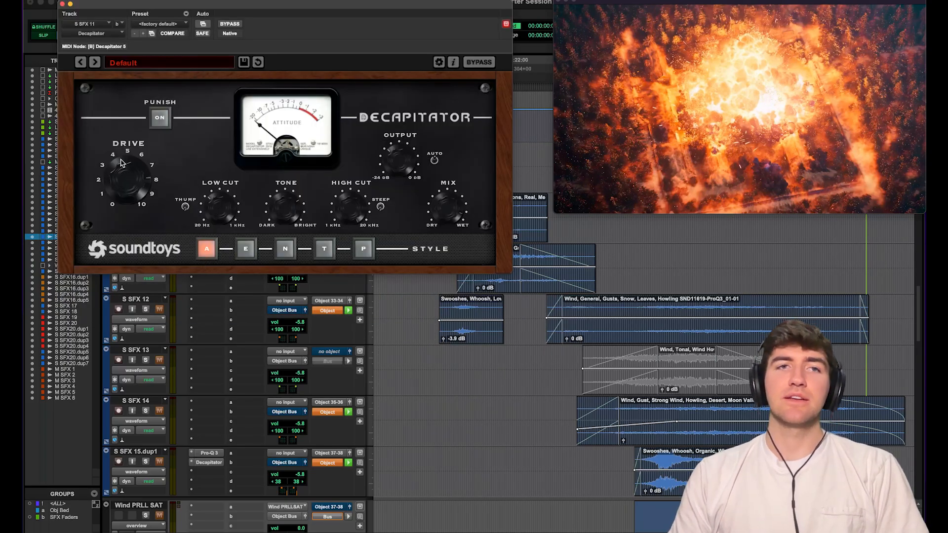
pyautogui.click(63, 4)
# Solo S SFX 10.dup2 and play its Explosions, Real clip from 01:00:21:03, then stop playback.
pyautogui.scroll(3, 547, 362)
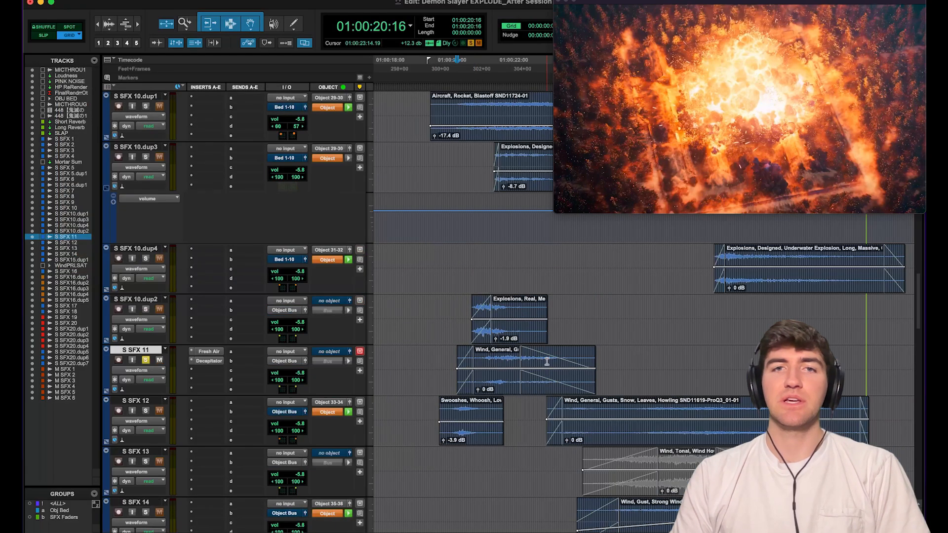
pyautogui.click(469, 306)
pyautogui.press('space')
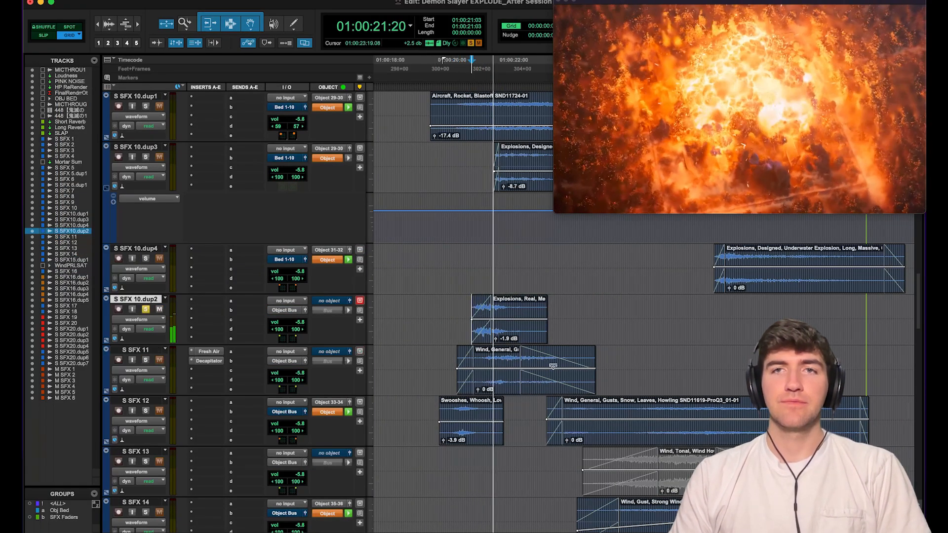
pyautogui.press('space')
# Look over the explosion layers, then solo S SFX 7 and play its Fire, Burst clip from 01:00:23:02 before stopping playback.
pyautogui.scroll(15, 612, 391)
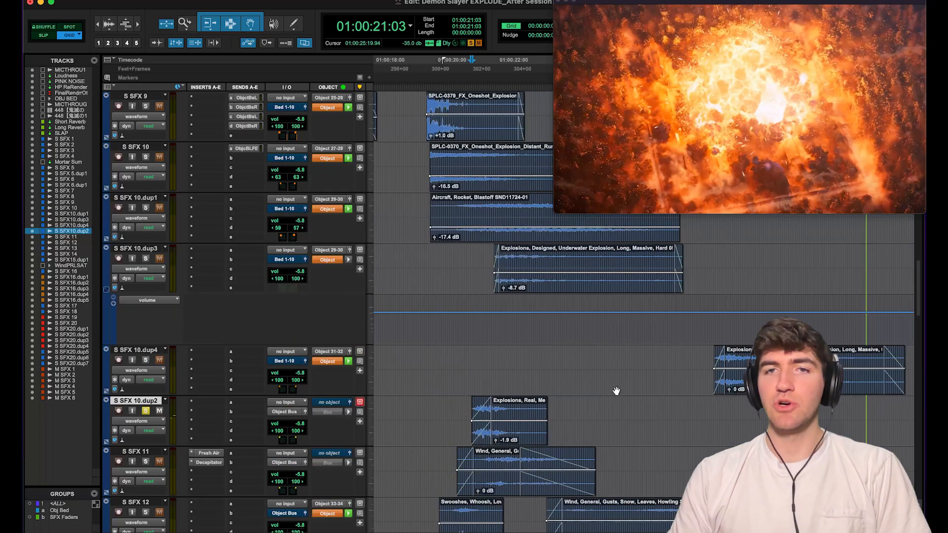
pyautogui.scroll(-7, 593, 390)
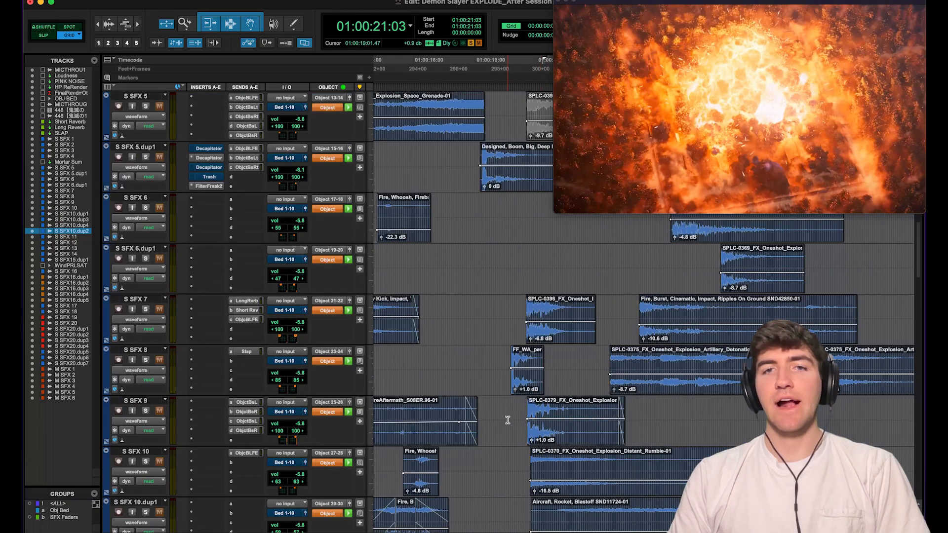
pyautogui.hscroll(-4, 581, 363)
pyautogui.hscroll(15, 542, 375)
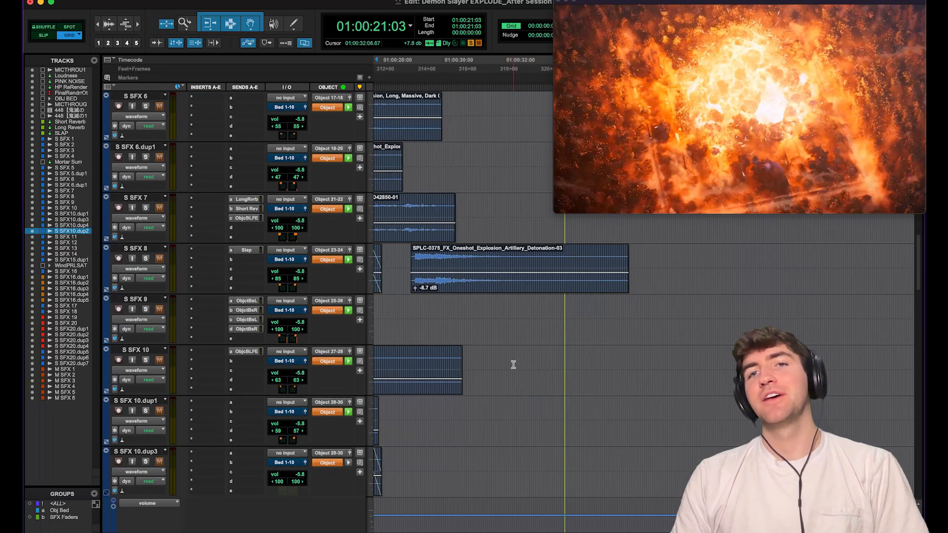
pyautogui.hscroll(-8, 440, 314)
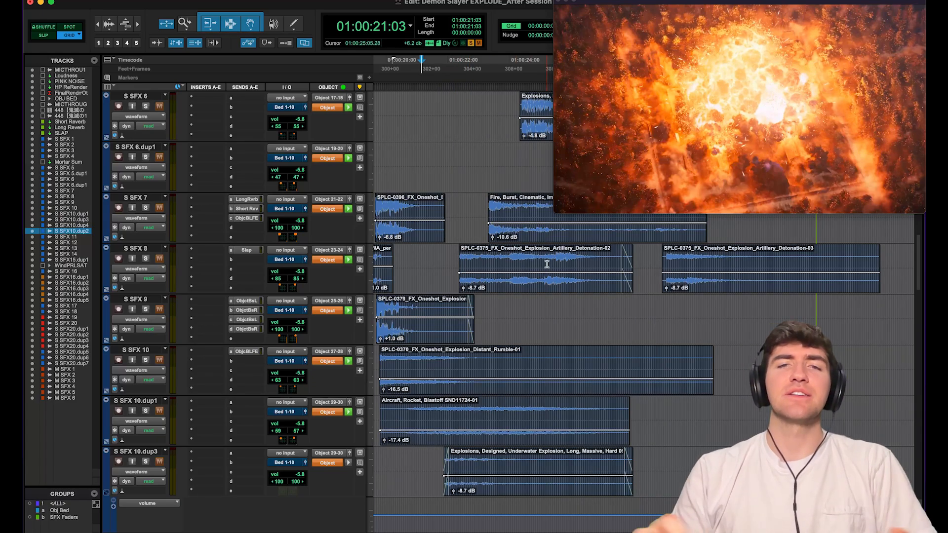
pyautogui.scroll(4, 570, 273)
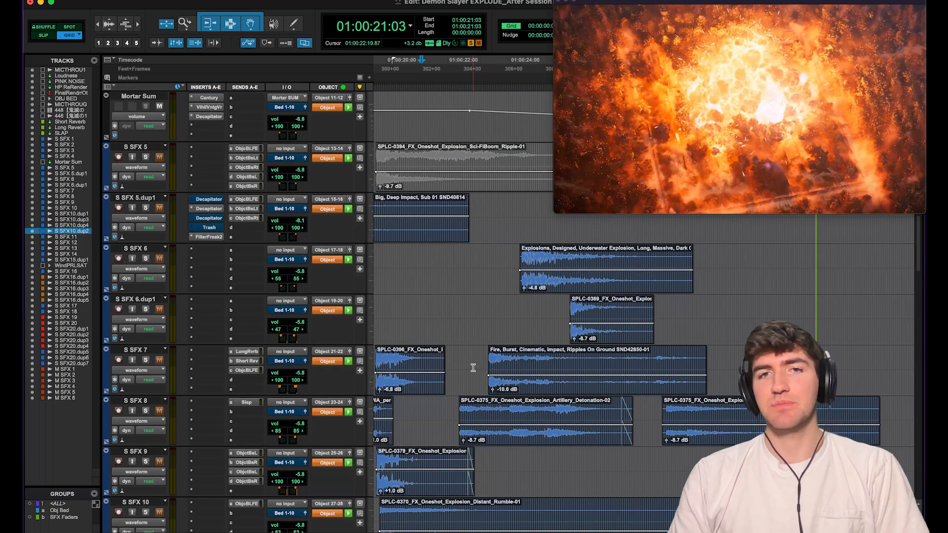
pyautogui.click(483, 360)
pyautogui.hotkey('shift', 's')
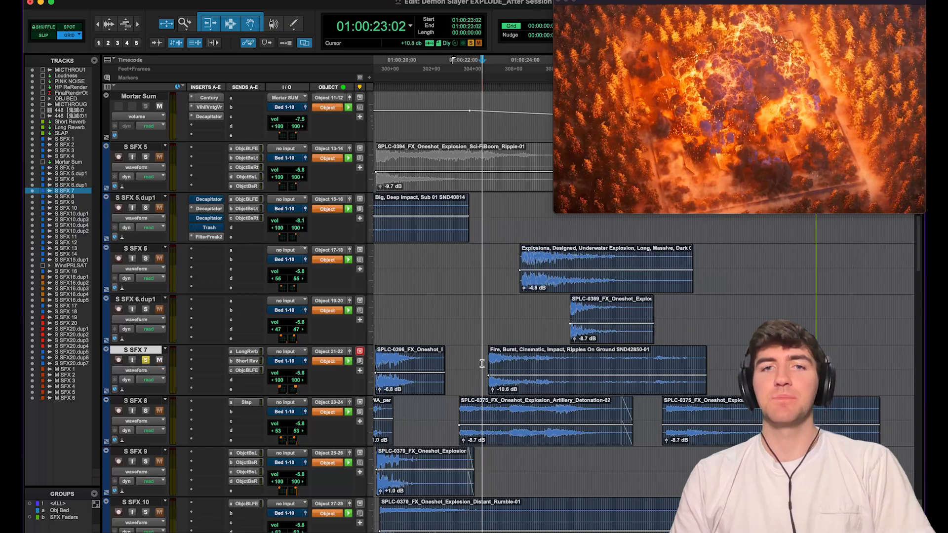
pyautogui.press('space')
pyautogui.scroll(9, 487, 245)
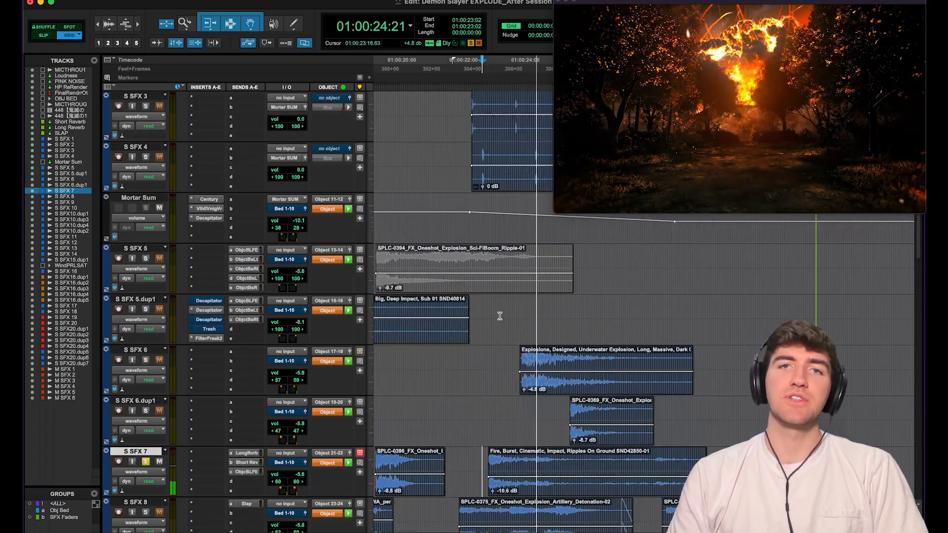
pyautogui.press('space')
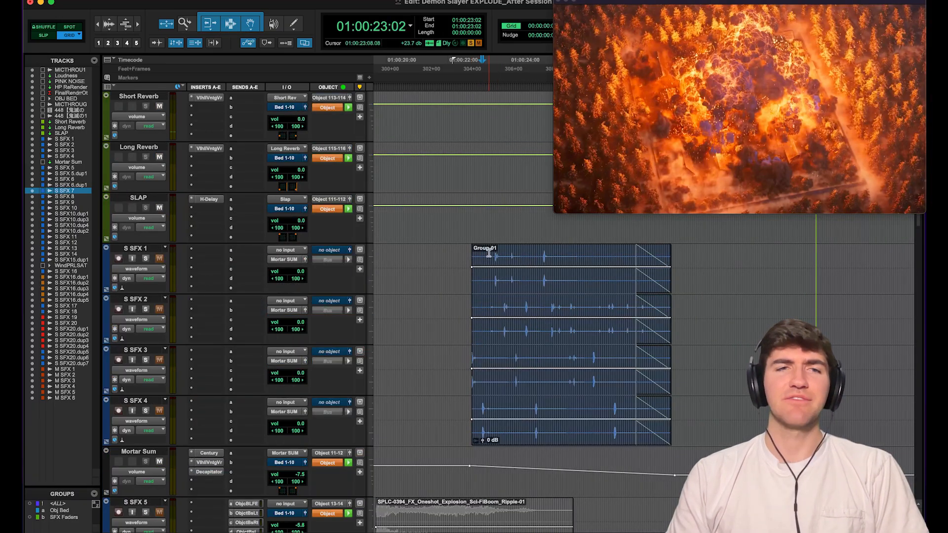
# Solo S SFX 1 to S SFX 4 and play their Group-01 clip from 01:00:23:08, then stop playback.
pyautogui.click(489, 253)
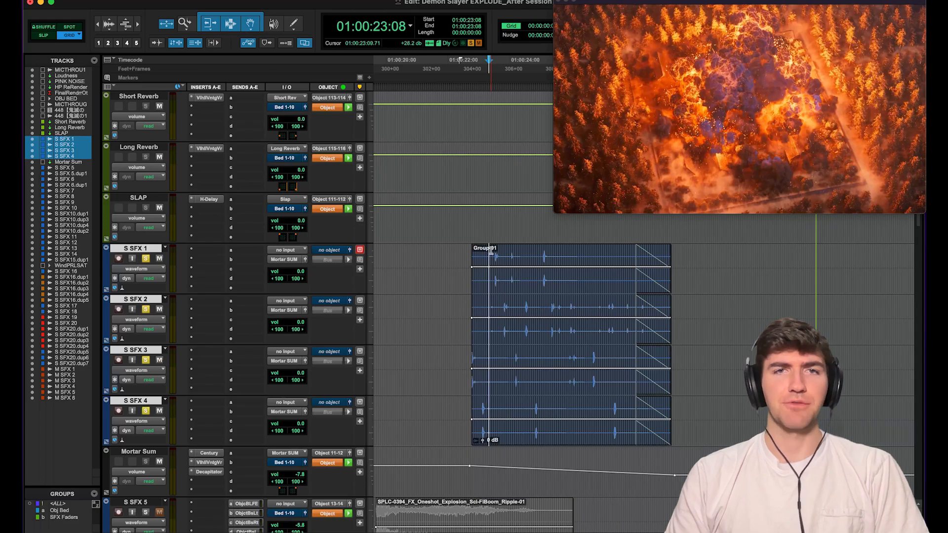
pyautogui.press('space')
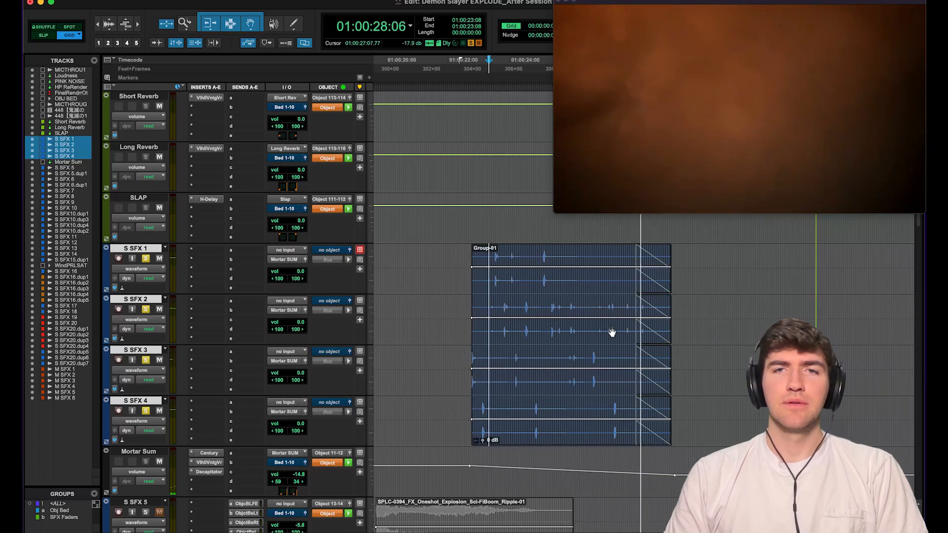
pyautogui.press('space')
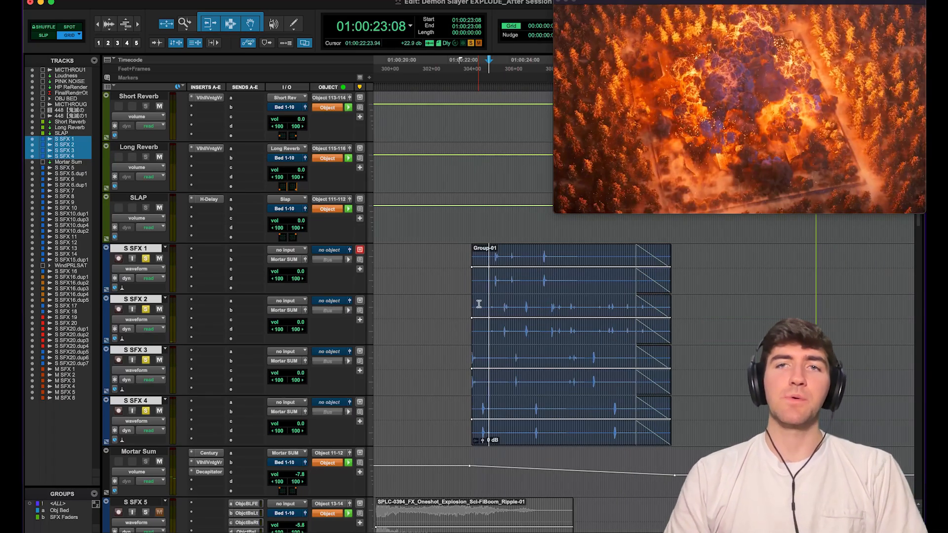
# Place the edit cursor at 01:00:22:05 on S SFX 2 and replay the soloed Group-01 clip, then stop playback.
pyautogui.click(454, 305)
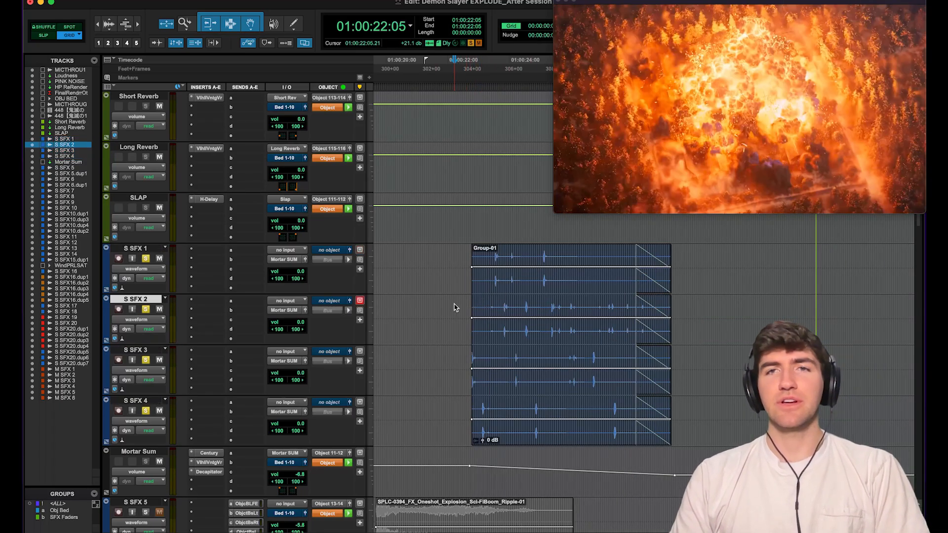
pyautogui.press('space')
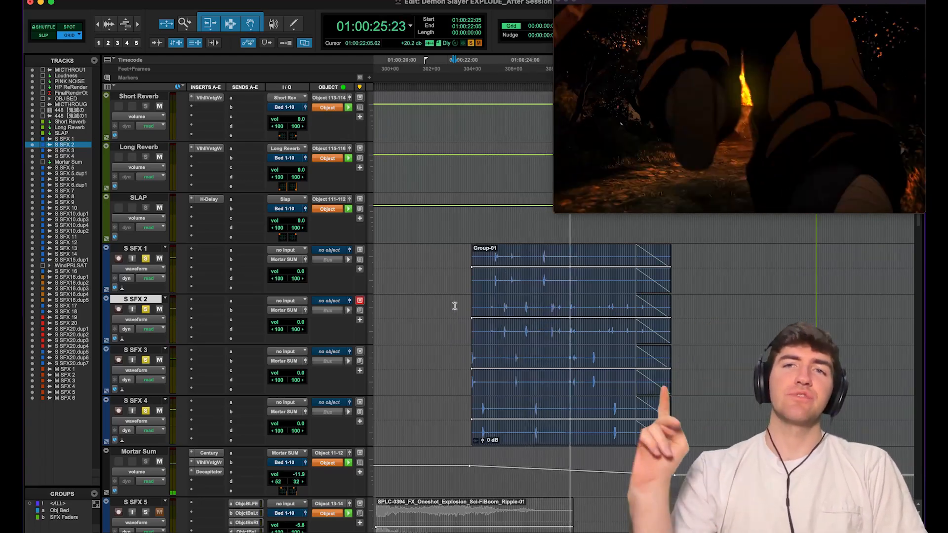
pyautogui.press('space')
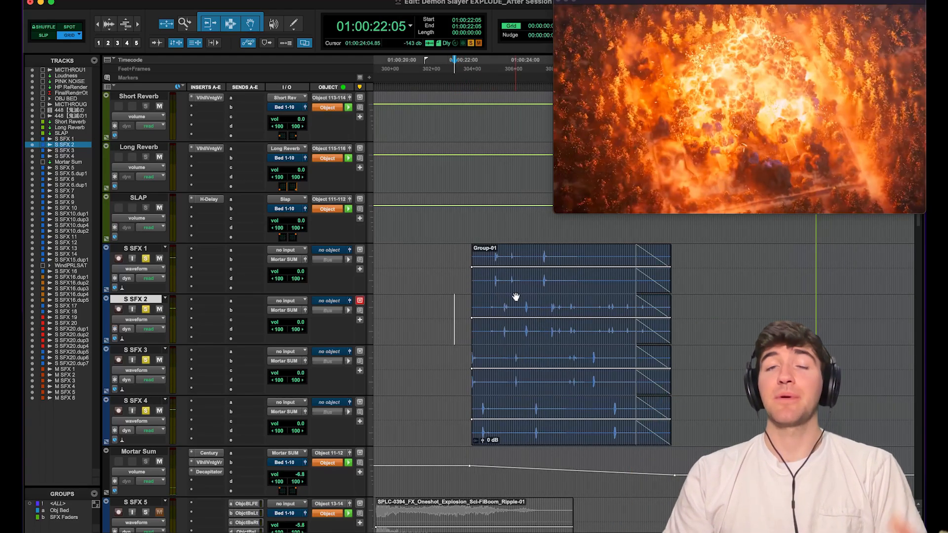
pyautogui.scroll(-10, 516, 297)
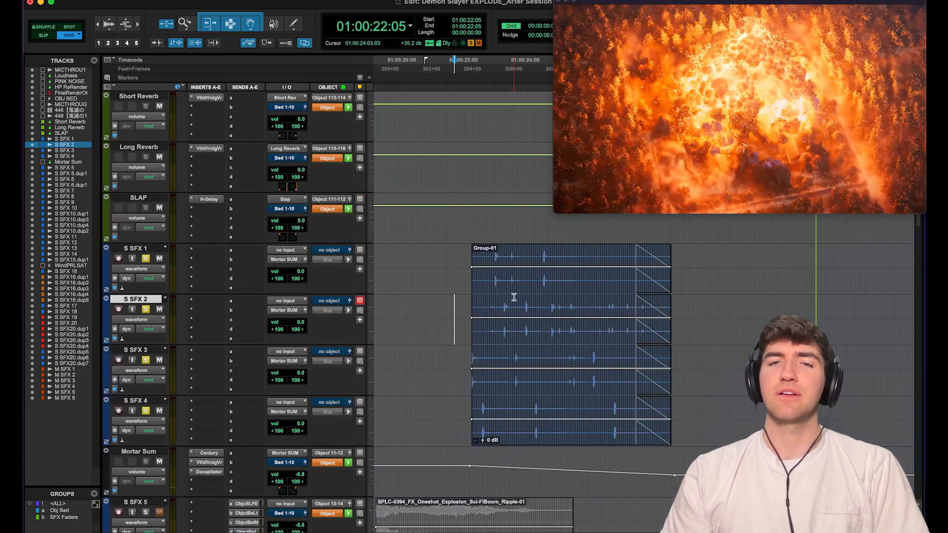
# Open the Century channel strip and ValhallaVintageVerb inserts on the Mortar Sum track to examine their settings.
pyautogui.scroll(8, 514, 298)
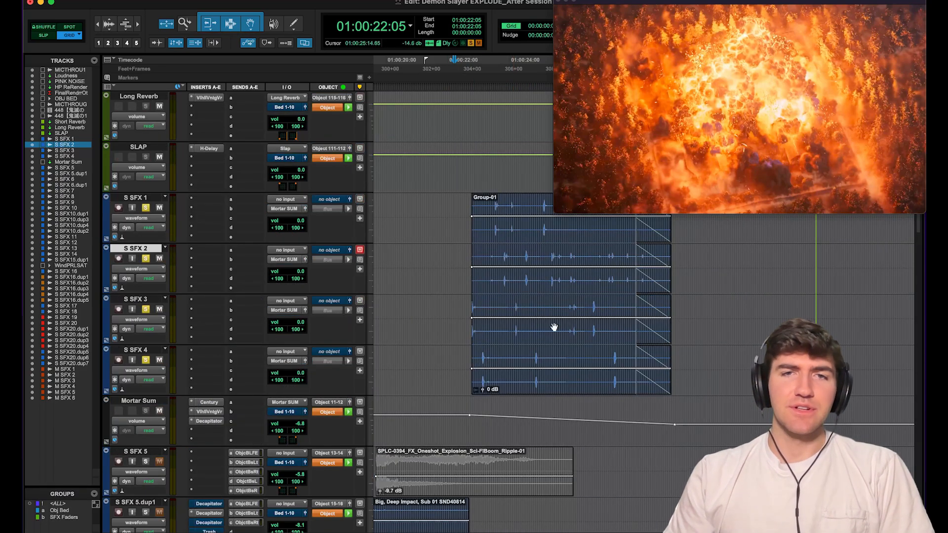
pyautogui.click(209, 403)
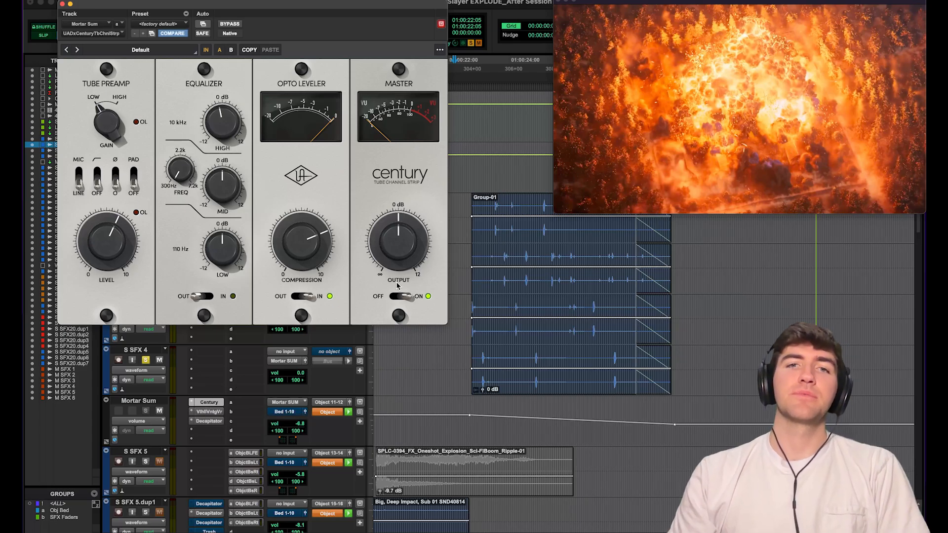
pyautogui.press('space')
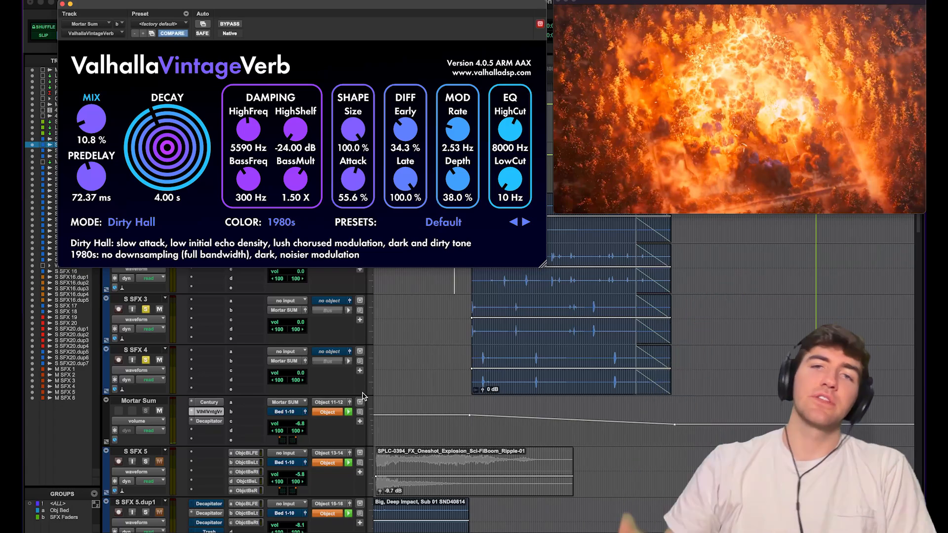
# Play the soloed Group-01 clip with Mortar Sum's ValhallaVintageVerb bypassed and active for comparison, then review the track's Decapitator insert and close it.
pyautogui.keyDown('super'); pyautogui.click(209, 412); pyautogui.keyUp('super')
pyautogui.press('space')
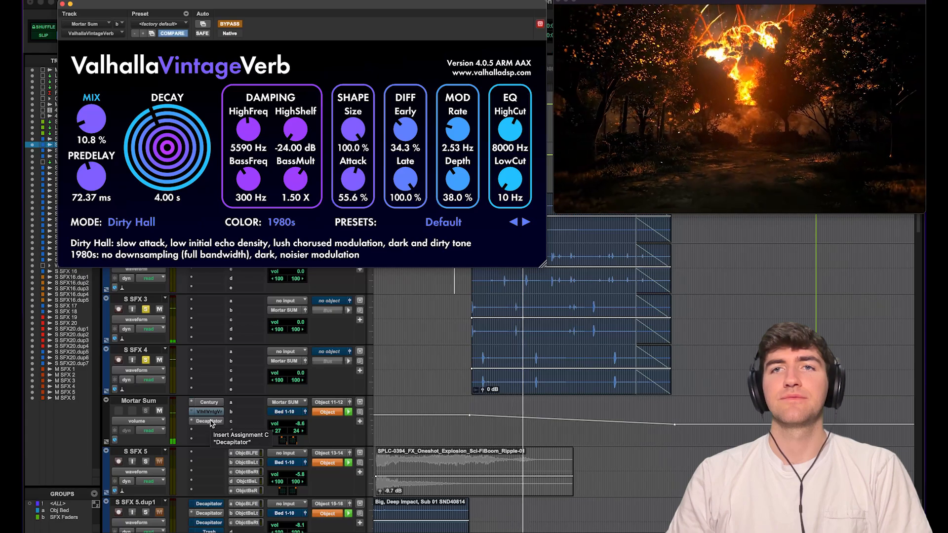
pyautogui.press('space')
pyautogui.press('space')
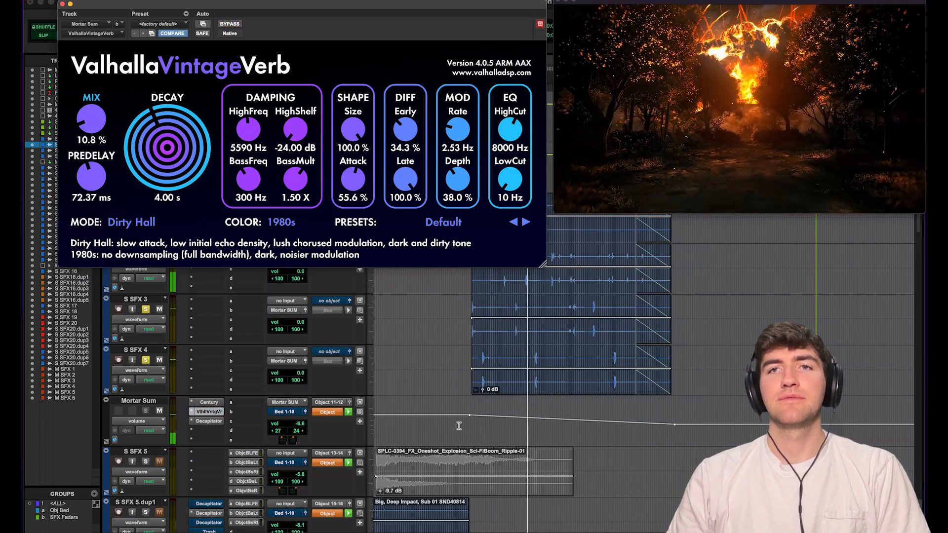
pyautogui.press('space')
pyautogui.click(214, 421)
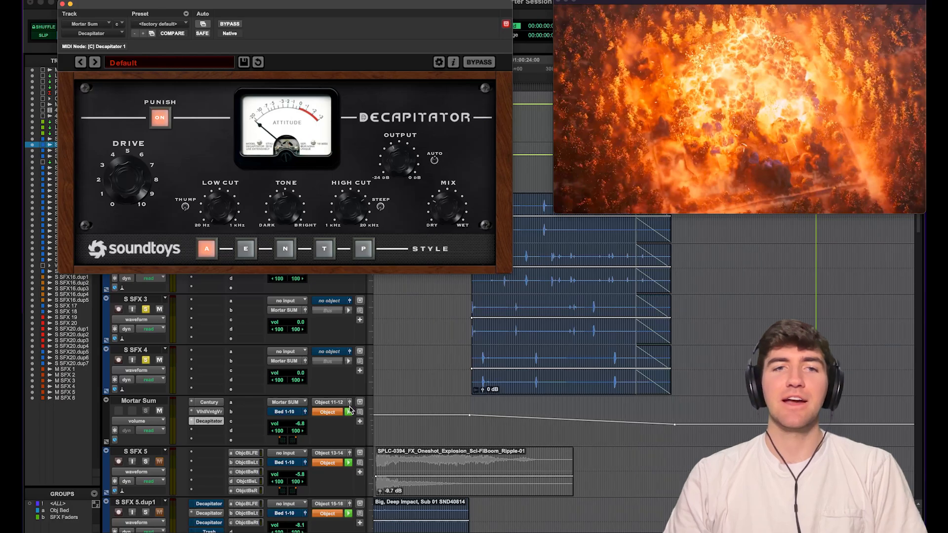
pyautogui.click(217, 423)
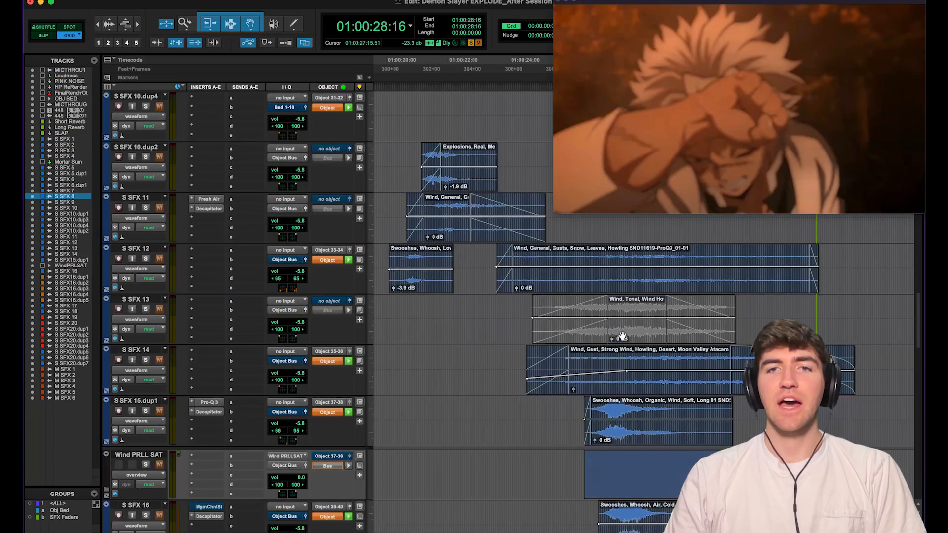
# Place the edit cursor at 01:00:25:04 on S SFX 16.dup1, play all layers with the solos cleared, and stop playback.
pyautogui.scroll(-5, 561, 331)
pyautogui.scroll(-3, 562, 332)
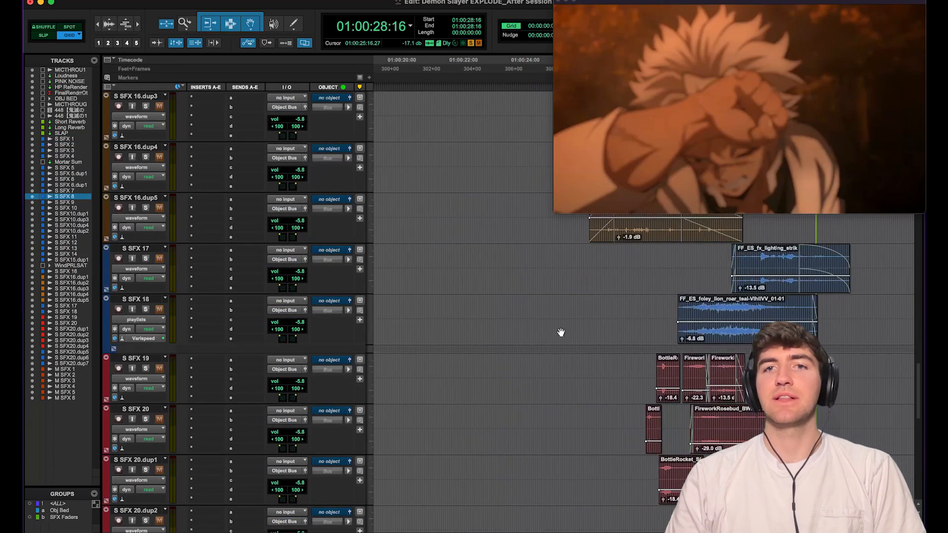
pyautogui.scroll(3, 561, 331)
pyautogui.click(546, 316)
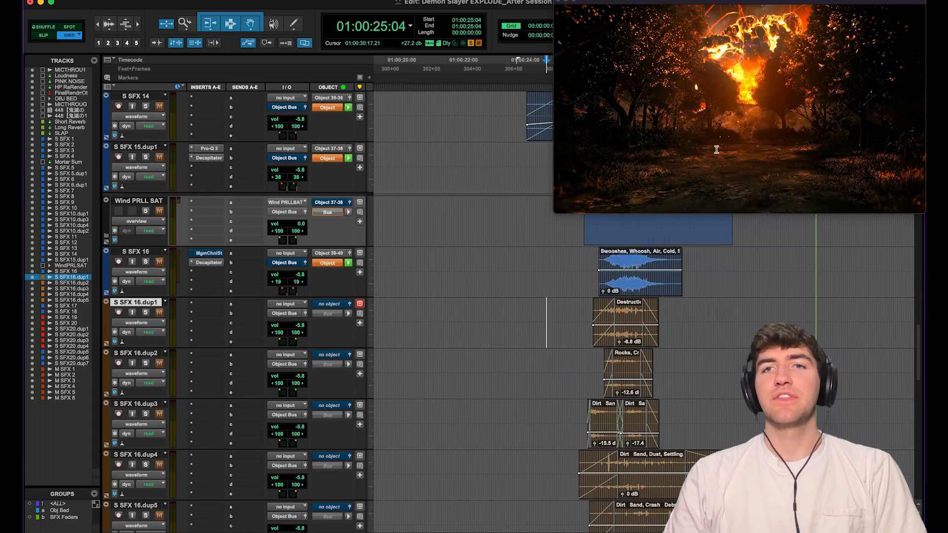
pyautogui.scroll(-10, 601, 362)
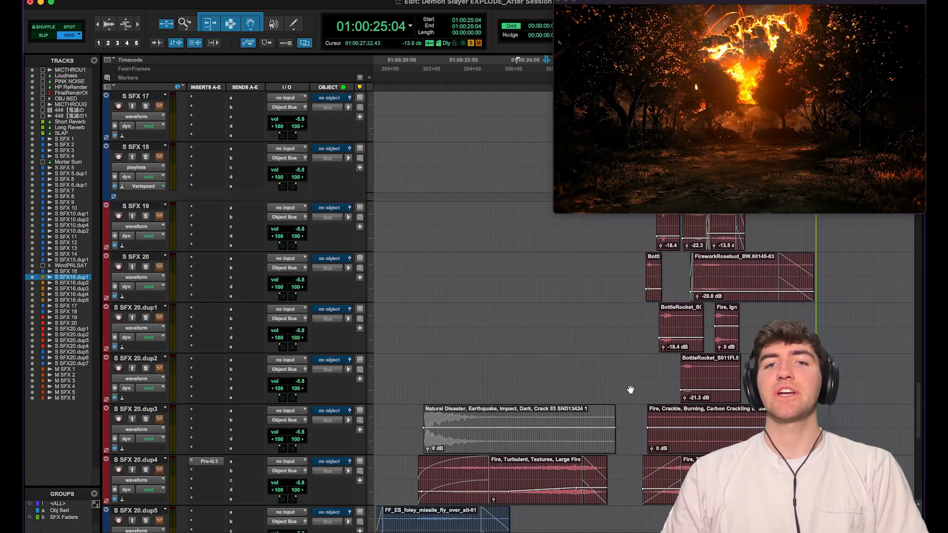
pyautogui.press('space')
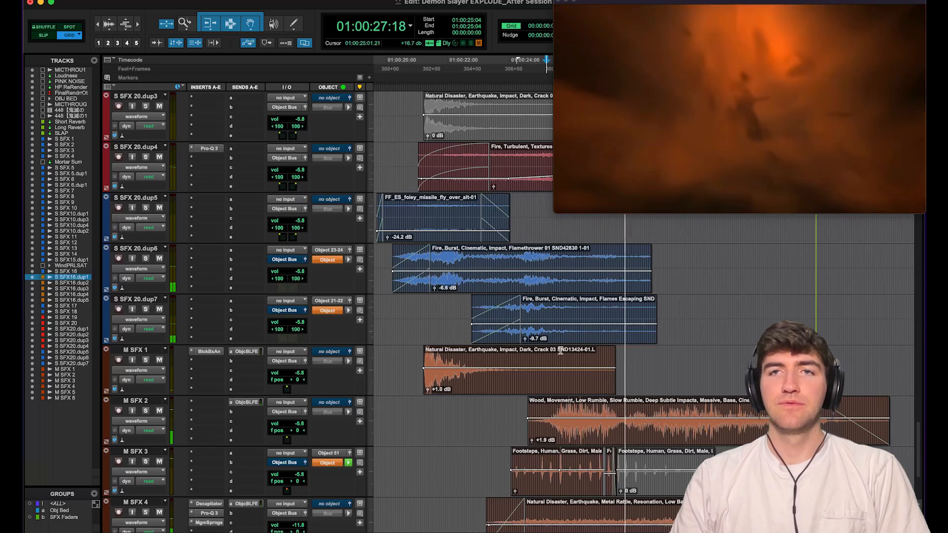
pyautogui.scroll(8, 647, 366)
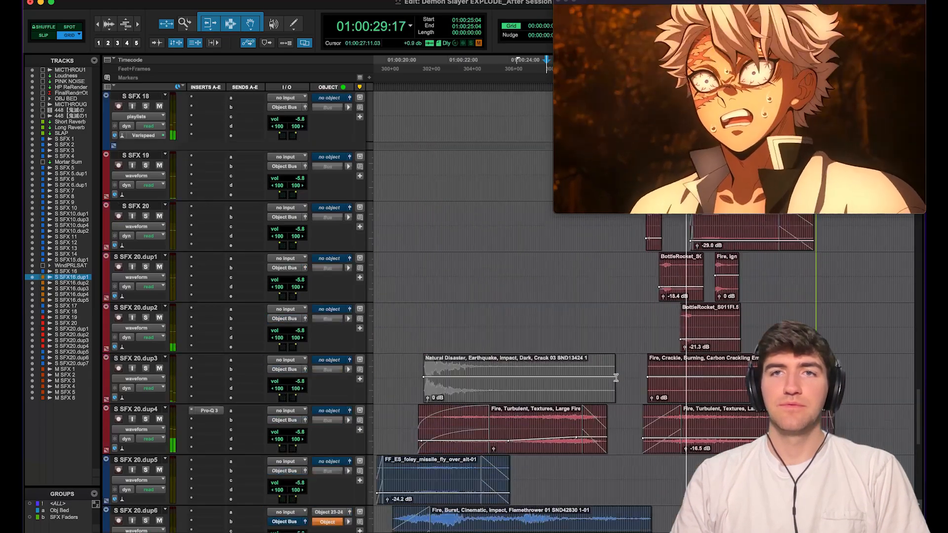
pyautogui.scroll(8, 652, 379)
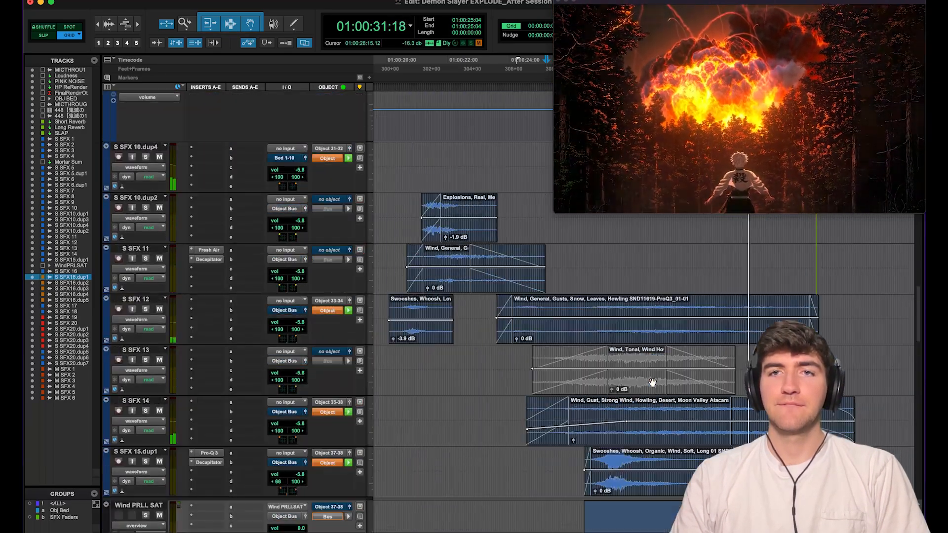
pyautogui.scroll(-10, 652, 384)
pyautogui.scroll(-3, 651, 386)
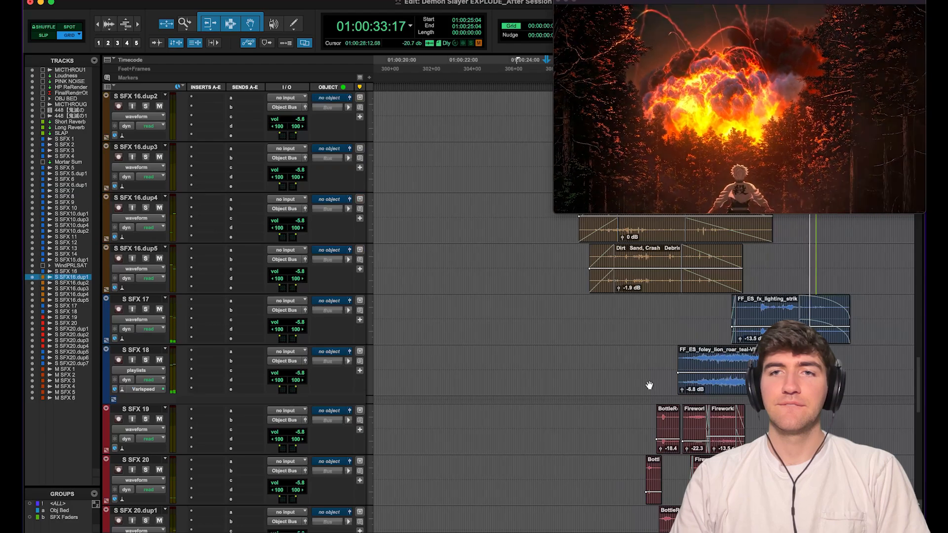
pyautogui.press('space')
# Solo S SFX 16.dup4 and play its Dirt Sand, Dust, Settling clip from 01:00:27:00.
pyautogui.scroll(-10, 630, 384)
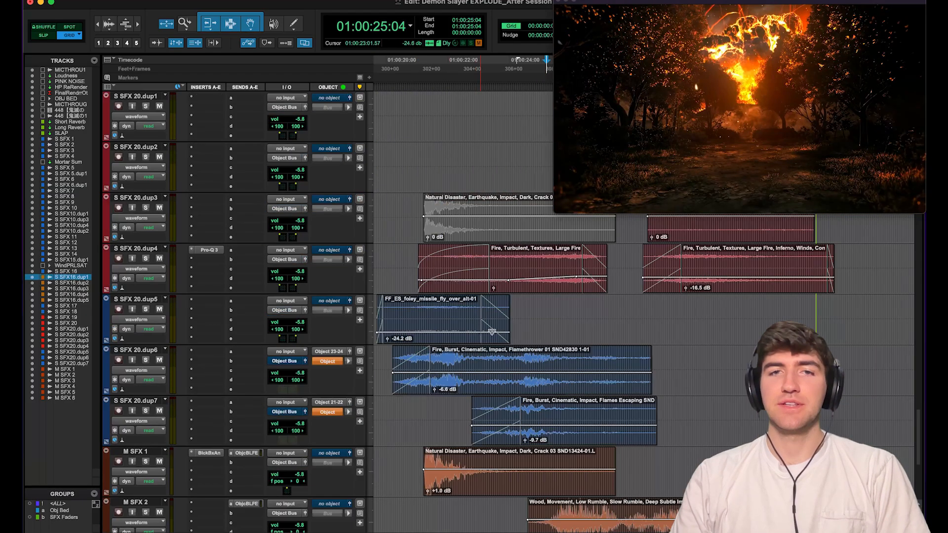
pyautogui.scroll(10, 719, 411)
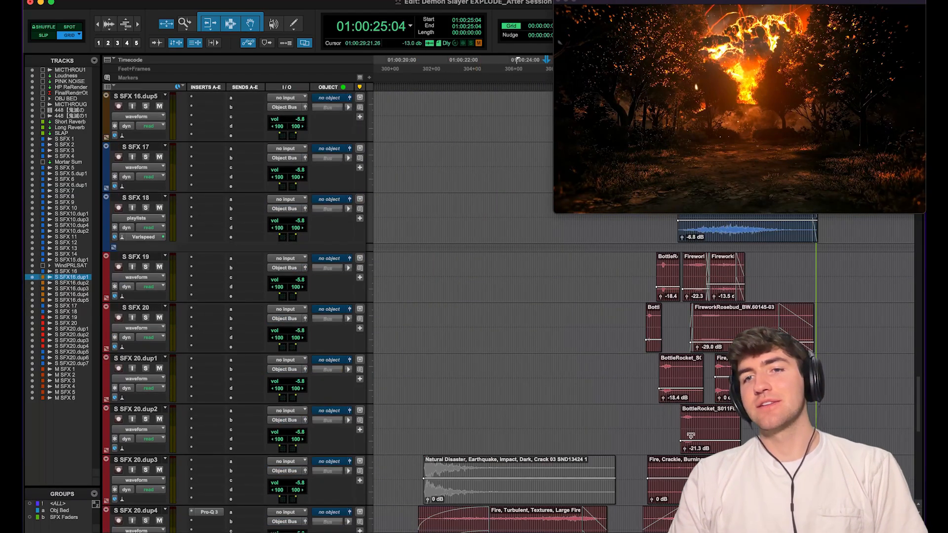
pyautogui.scroll(10, 690, 435)
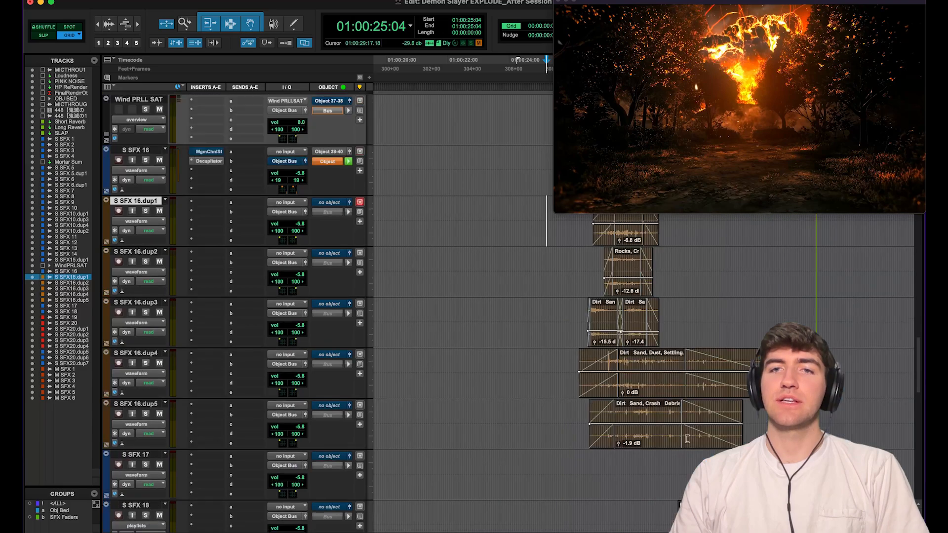
pyautogui.scroll(2, 686, 439)
pyautogui.click(603, 414)
pyautogui.hotkey('shift', 's')
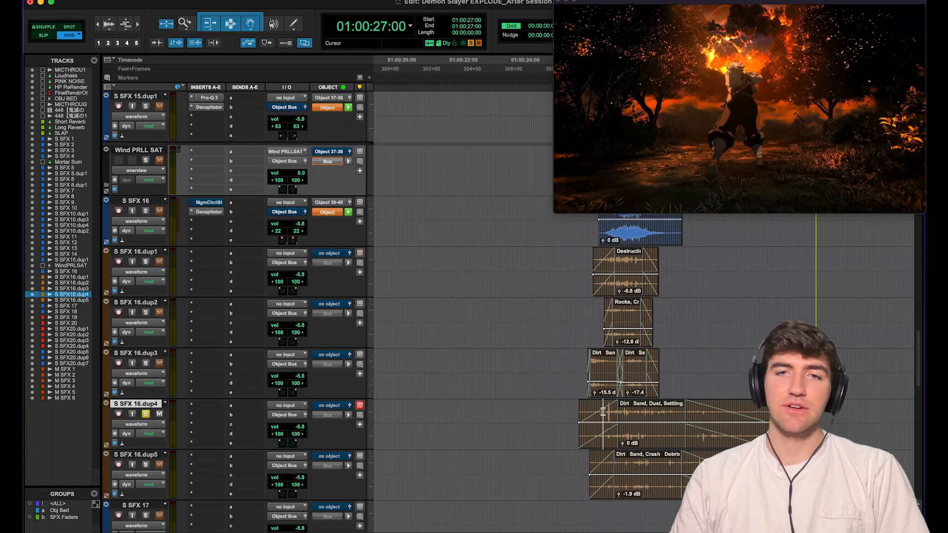
pyautogui.press('space')
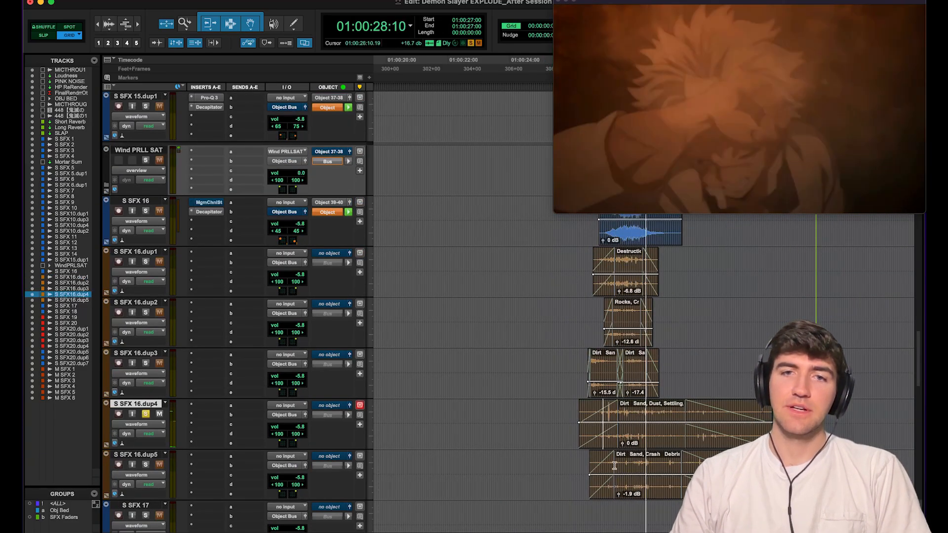
# Solo S SFX 16.dup5 and play its Dirt Sand, Crash Debris clip from 01:00:27:05, then stop playback.
pyautogui.click(609, 467)
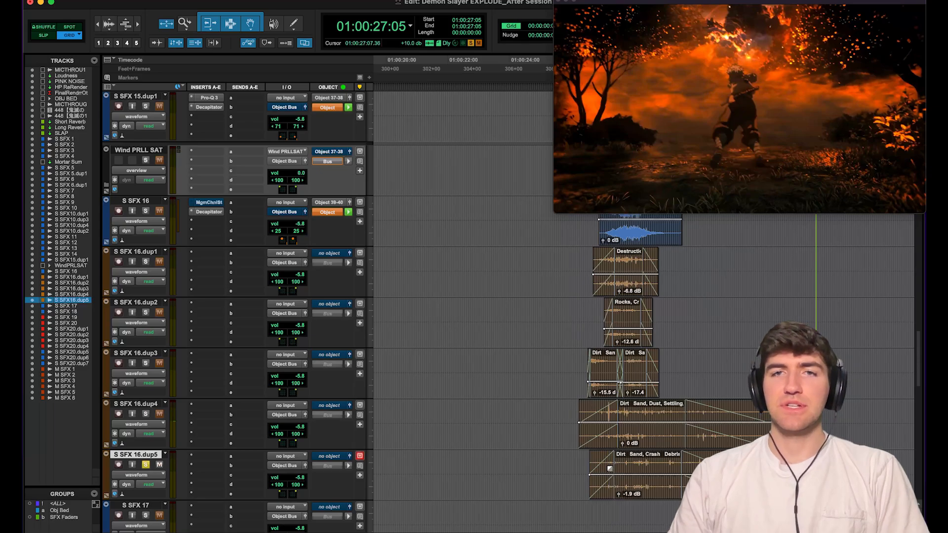
pyautogui.press('space')
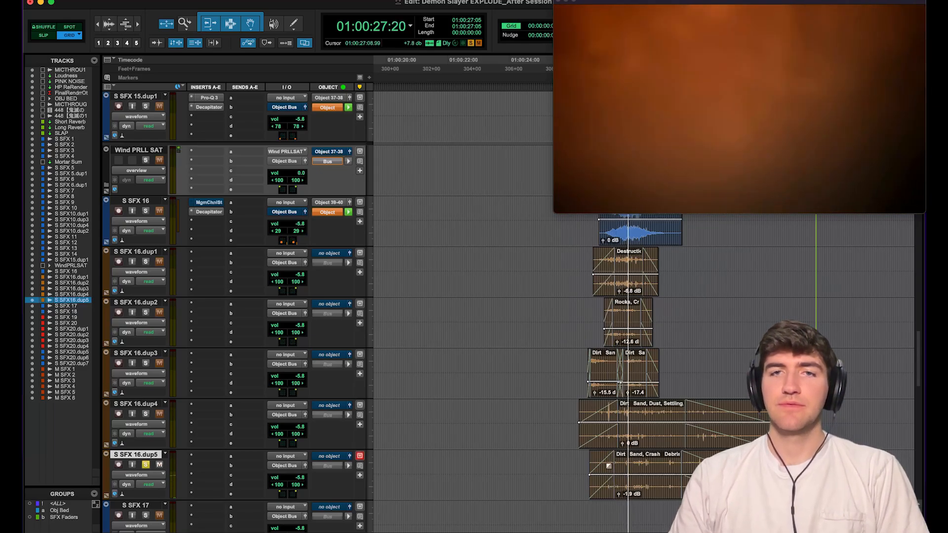
pyautogui.press('space')
# Solo S SFX 16.dup1 and play its destruction clip from 01:00:27:04, then stop playback.
pyautogui.click(608, 259)
pyautogui.hotkey('shift', 's')
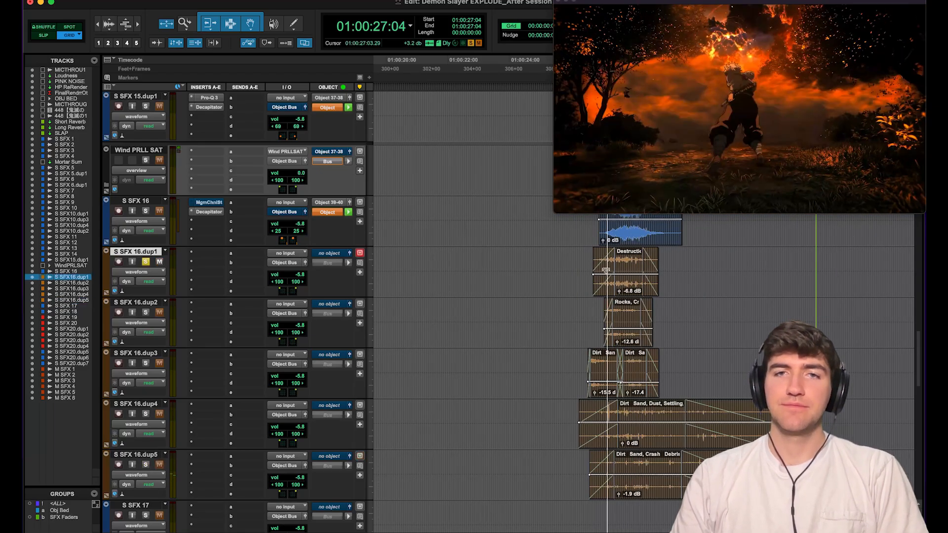
pyautogui.press('space')
pyautogui.press('space')
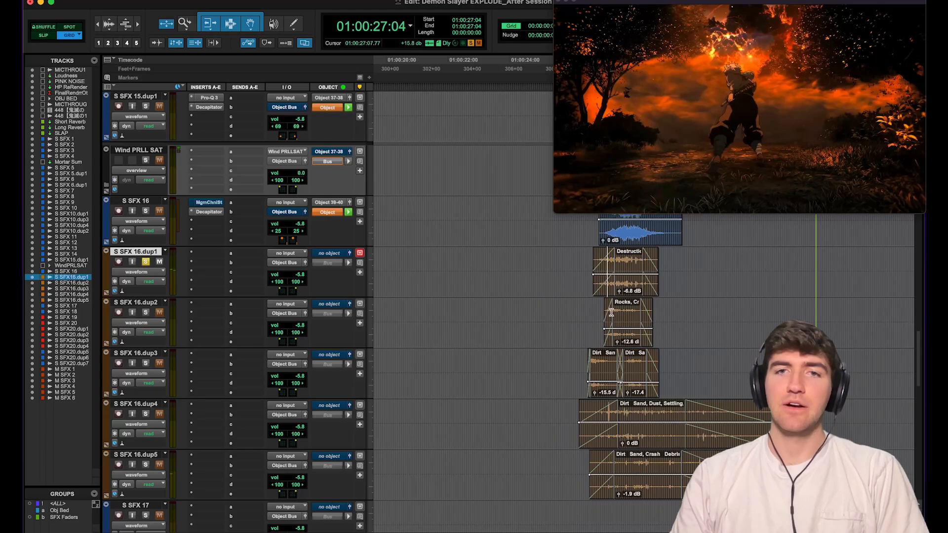
# Solo S SFX 16.dup2 and play its Rocks clip from 01:00:27:07, then stop playback.
pyautogui.click(612, 315)
pyautogui.press('space')
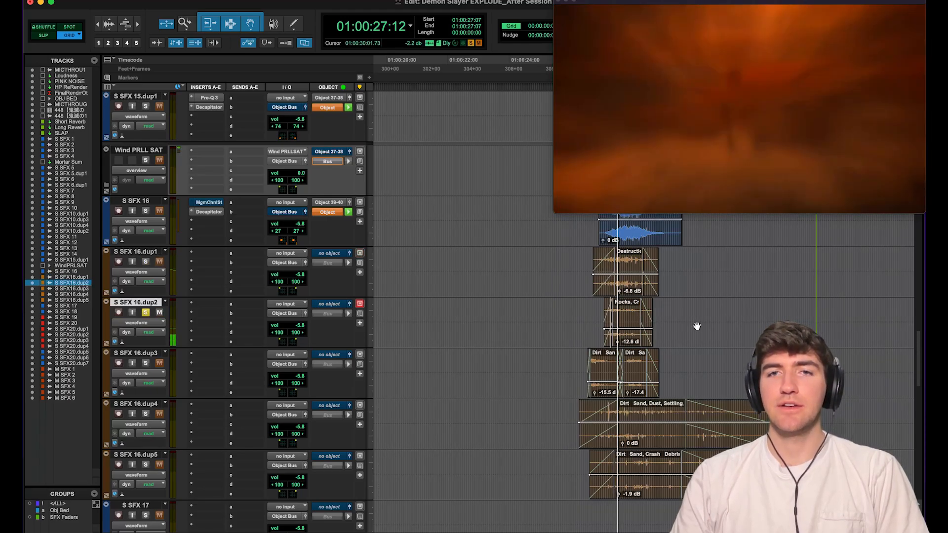
pyautogui.press('space')
# Solo S SFX 16.dup3 and play its two dirt clips from 01:00:26:19, then stop playback.
pyautogui.click(597, 362)
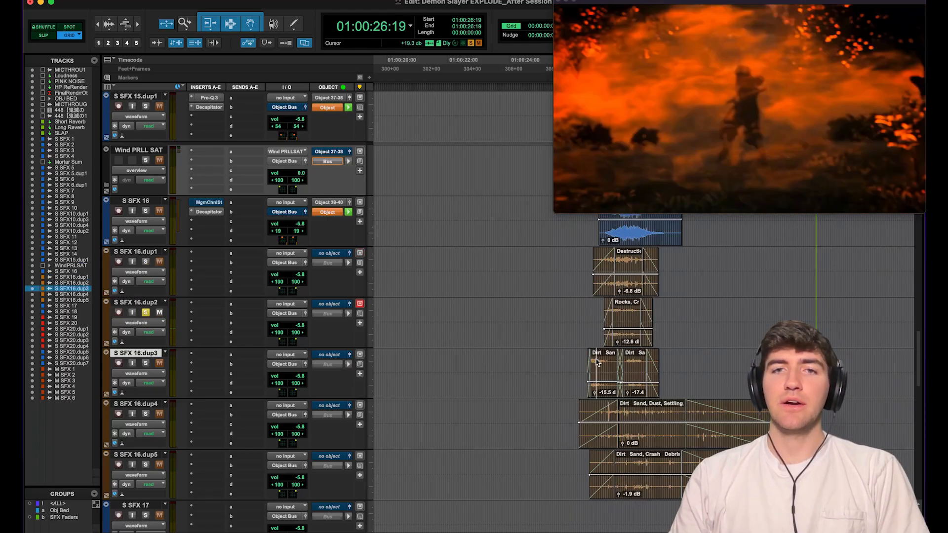
pyautogui.press('space')
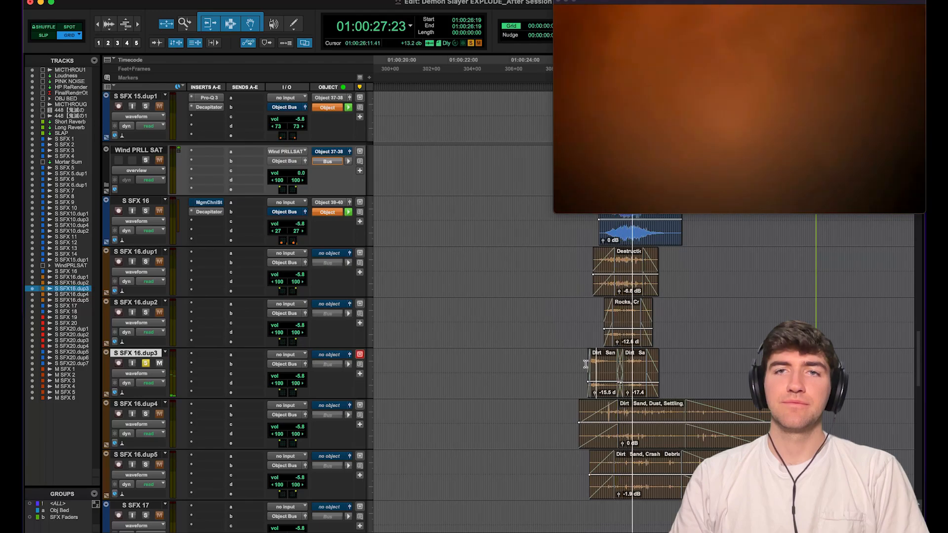
pyautogui.press('space')
# Clear the solo on S SFX 16.dup3 and play all layers together from 01:00:25:22.
pyautogui.click(569, 365)
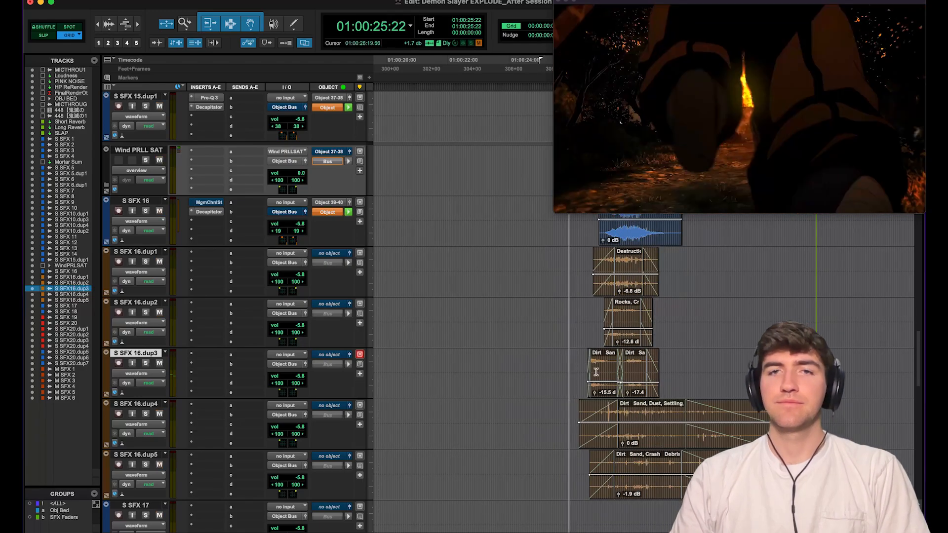
pyautogui.press('space')
# Solo S SFX 15.dup1 with its Swooshes, Whoosh, Organic clip selected, and examine the track's Decapitator and Pro-Q 3 inserts before closing them.
pyautogui.scroll(3, 569, 365)
pyautogui.scroll(1, 679, 371)
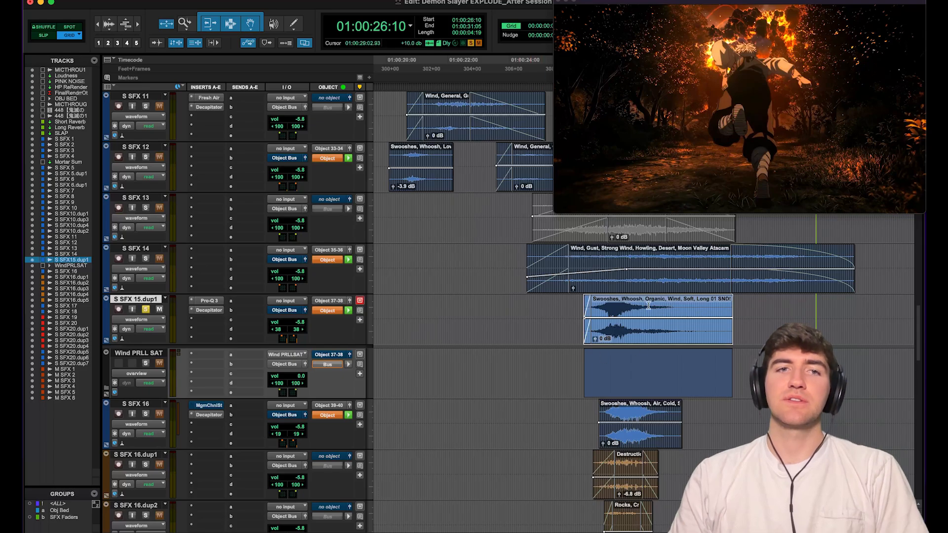
pyautogui.click(208, 310)
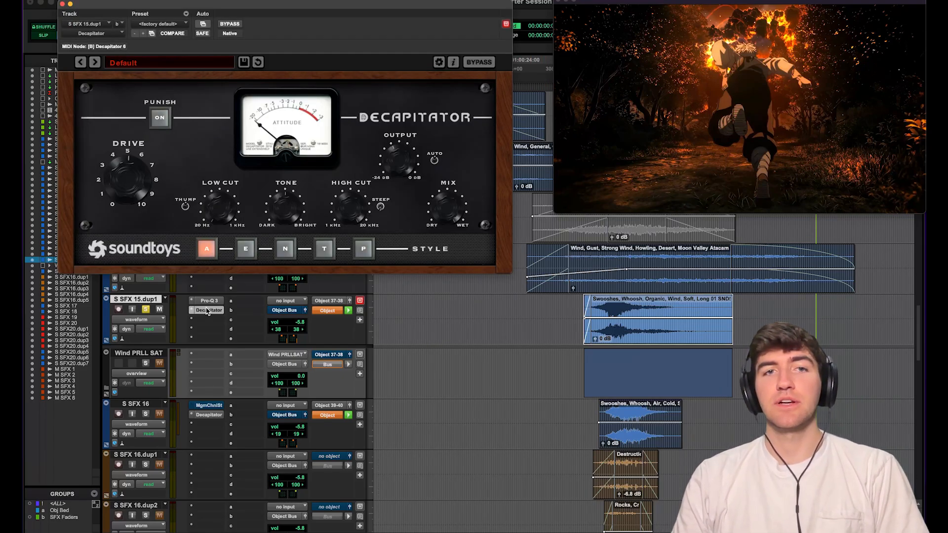
pyautogui.click(207, 311)
pyautogui.click(209, 300)
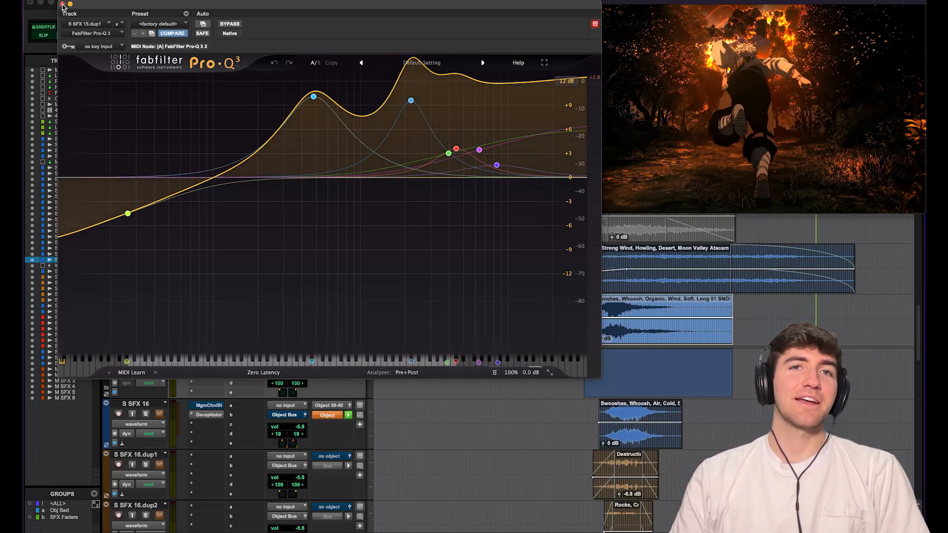
pyautogui.moveTo(320, 118)
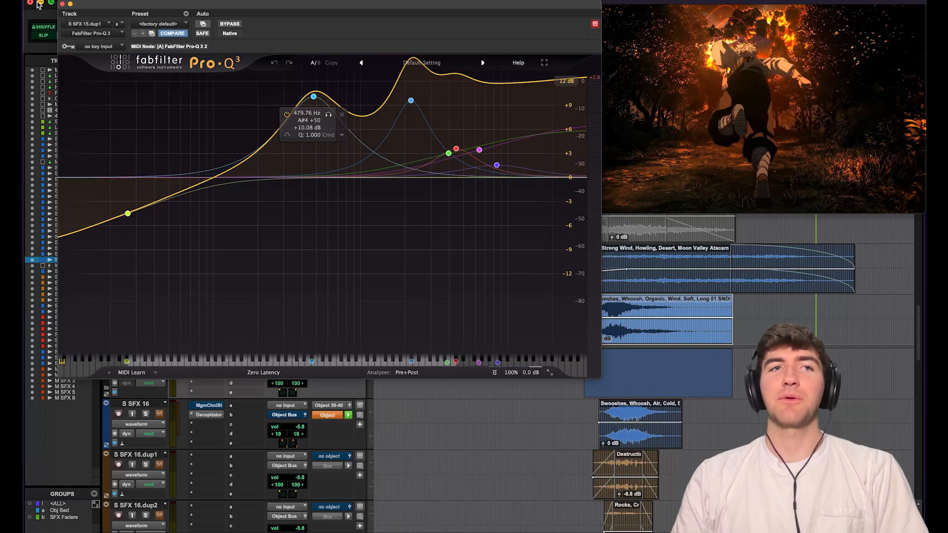
pyautogui.click(63, 5)
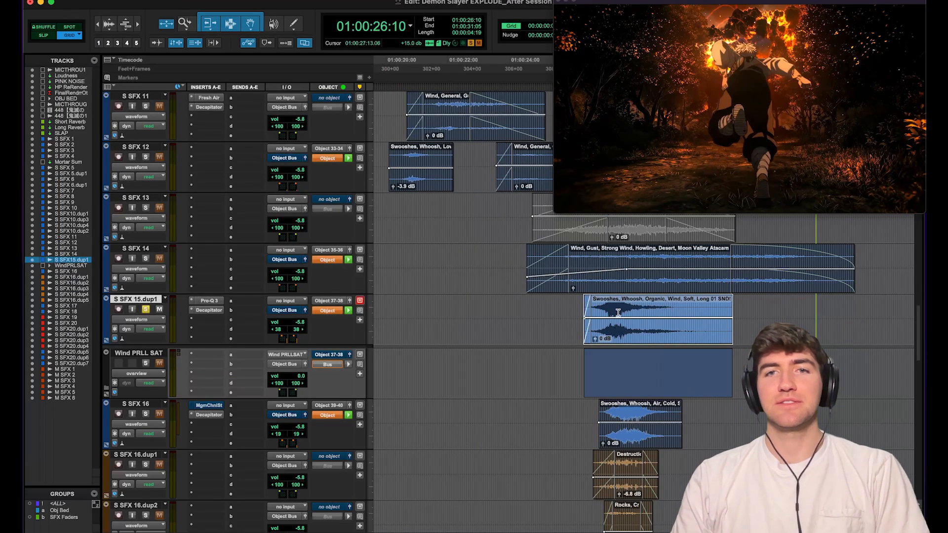
# Play the soloed Swooshes, Whoosh, Organic clip on S SFX 15.dup1 from 01:00:26:10, then stop and replay it.
pyautogui.press('space')
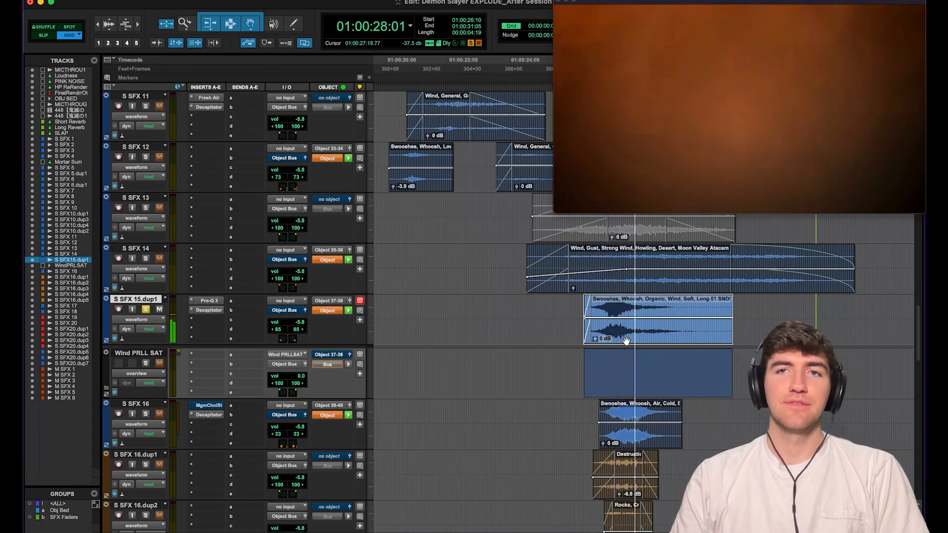
pyautogui.press('space')
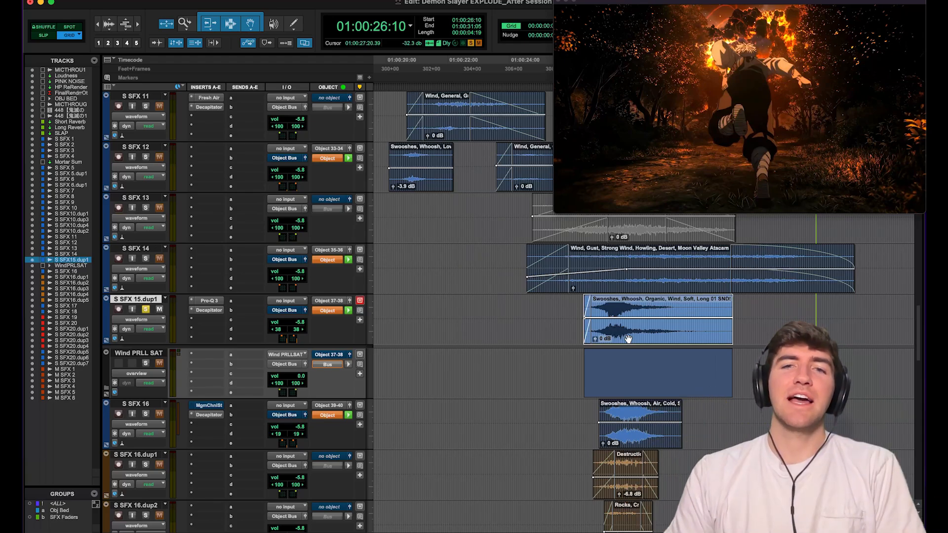
pyautogui.press('space')
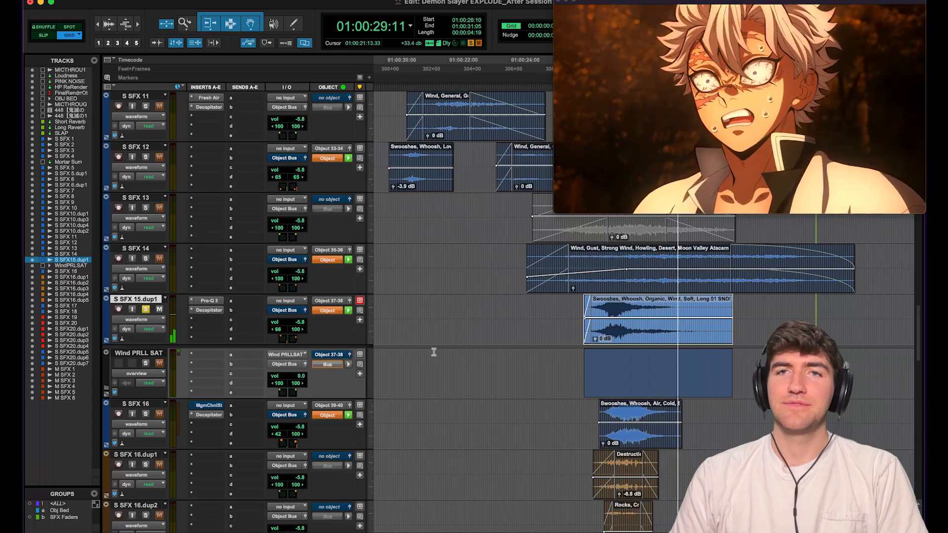
# Play the soloed Swooshes, Whoosh, Air, Cold clip on S SFX 16 from 01:00:26:21, stop, and examine the track's Decapitator insert before closing it.
pyautogui.press('space')
pyautogui.scroll(-3, 619, 322)
pyautogui.press('space')
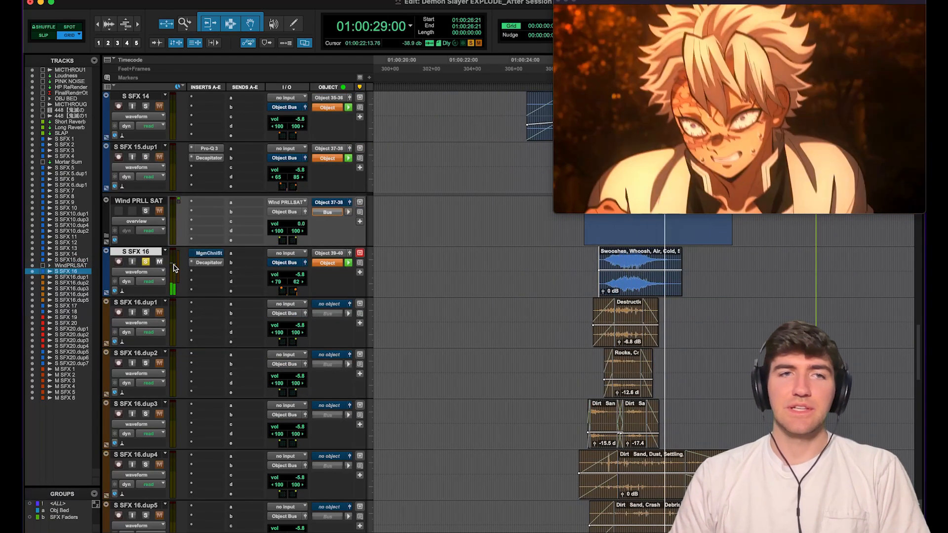
pyautogui.press('space')
pyautogui.click(221, 263)
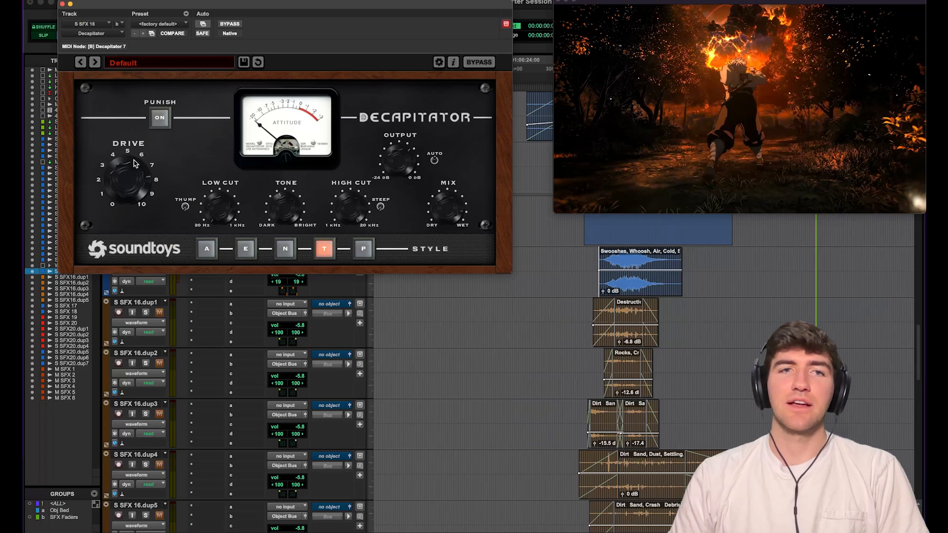
pyautogui.click(63, 4)
# Solo M SFX 3, open its Object 51 panner while playing the footsteps clip from 01:00:24:01, then stop and close the panner.
pyautogui.scroll(-10, 623, 405)
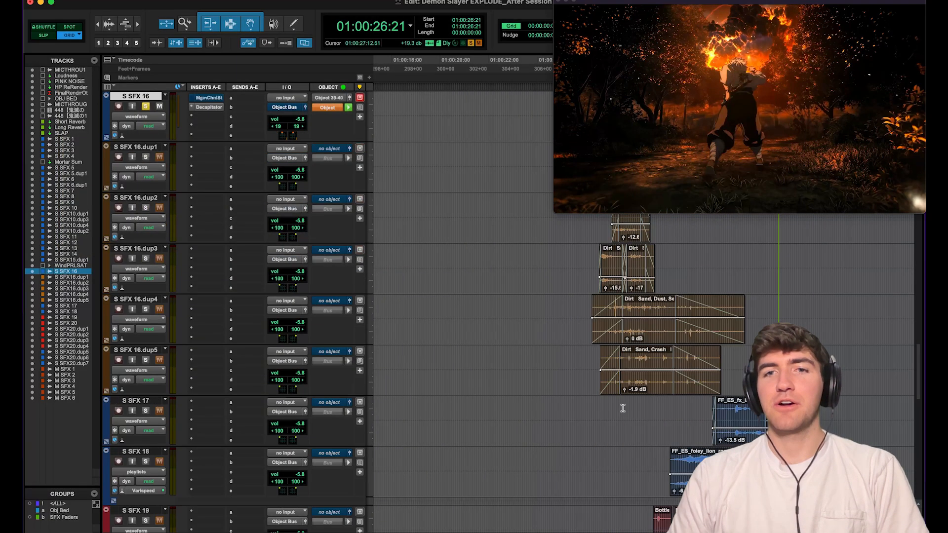
pyautogui.scroll(-10, 622, 407)
pyautogui.scroll(3, 657, 380)
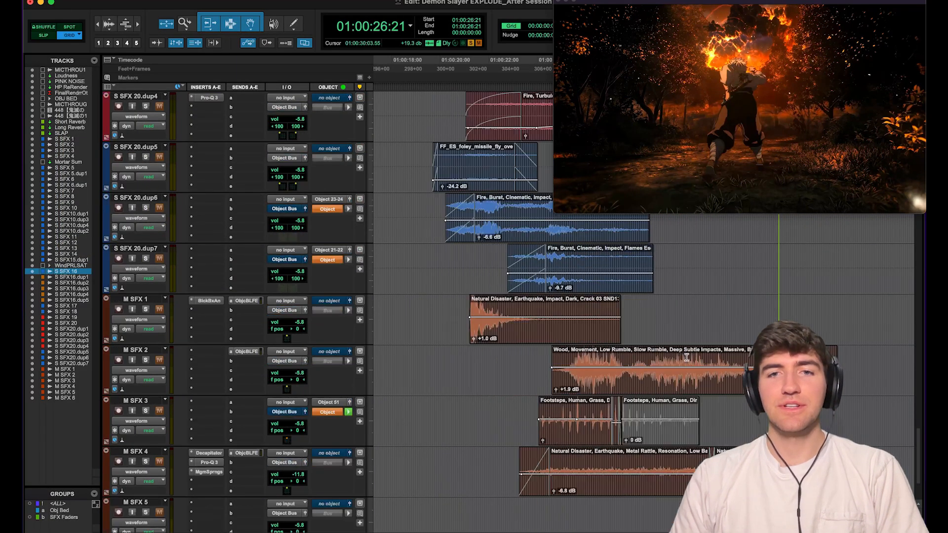
pyautogui.scroll(-3, 687, 357)
pyautogui.click(533, 307)
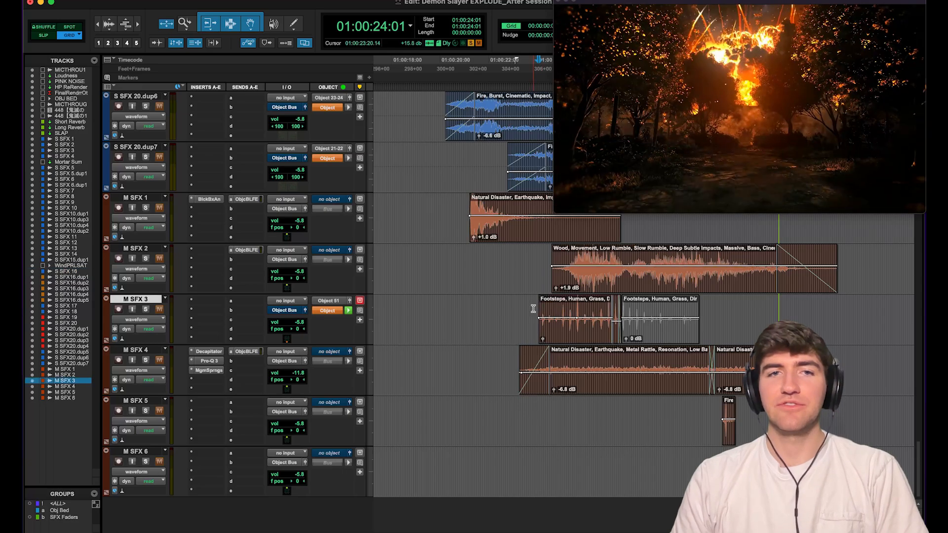
pyautogui.click(349, 301)
pyautogui.press('space')
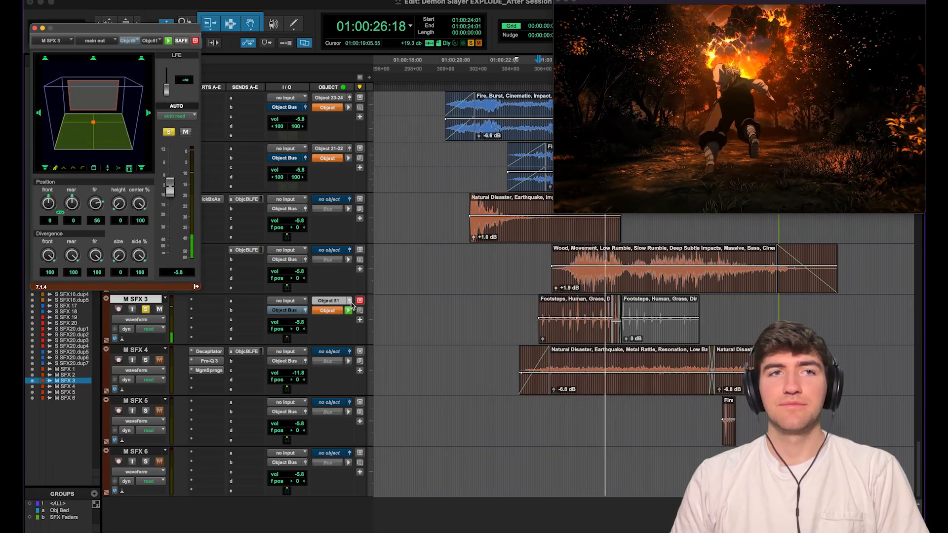
pyautogui.press('space')
pyautogui.click(35, 29)
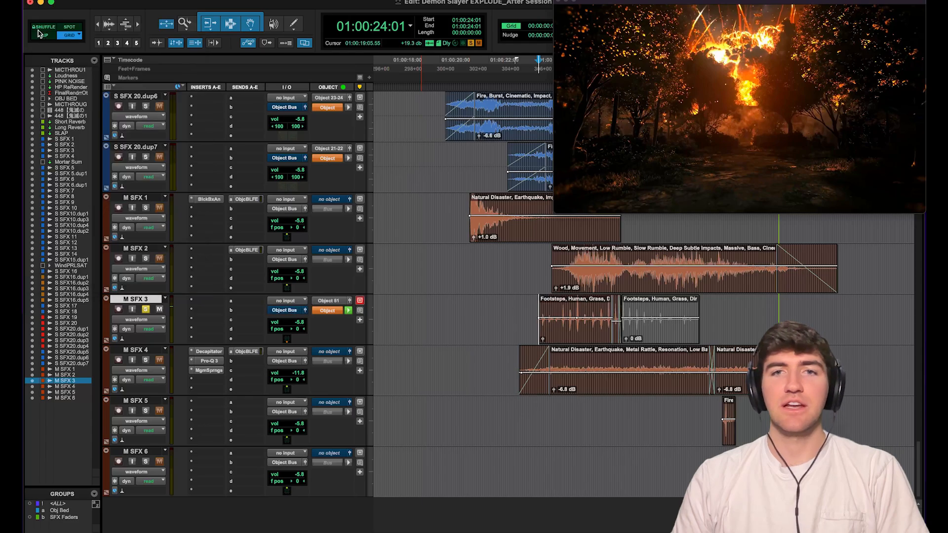
# Solo S SFX 18 and play its FF_ES_foley_lion_roar clip twice from 01:00:30:02, stopping after each pass.
pyautogui.scroll(10, 729, 392)
pyautogui.click(685, 309)
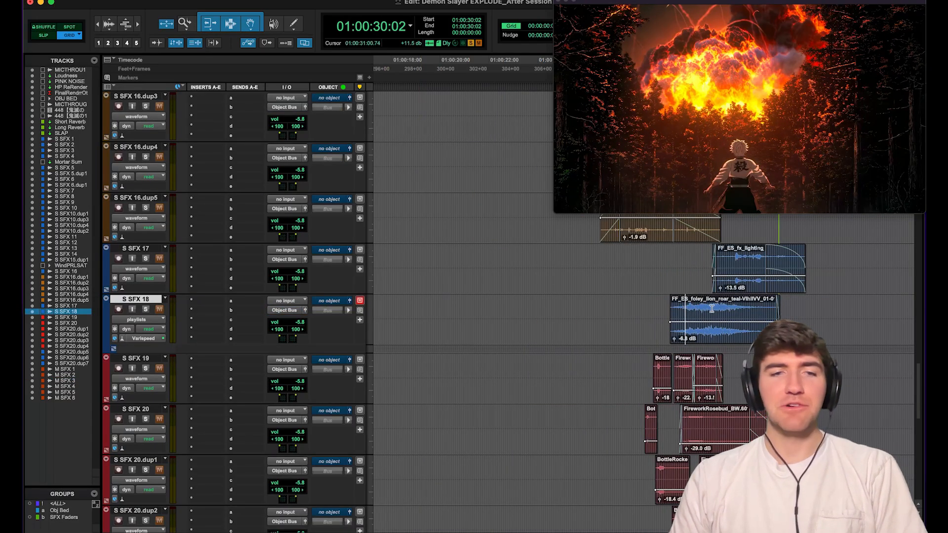
pyautogui.hotkey('shift', 's')
pyautogui.press('space')
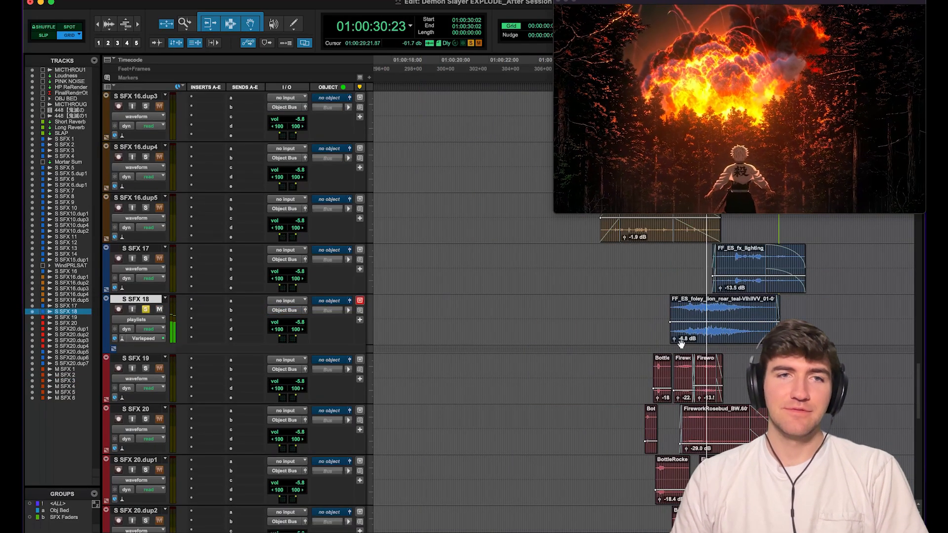
pyautogui.press('t')
pyautogui.press('t')
pyautogui.hscroll(3, 634, 353)
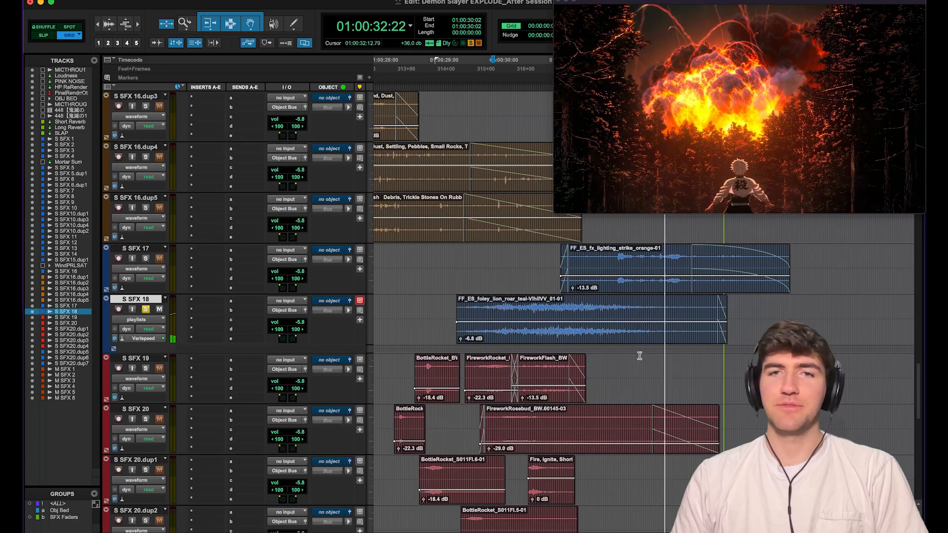
pyautogui.press('space')
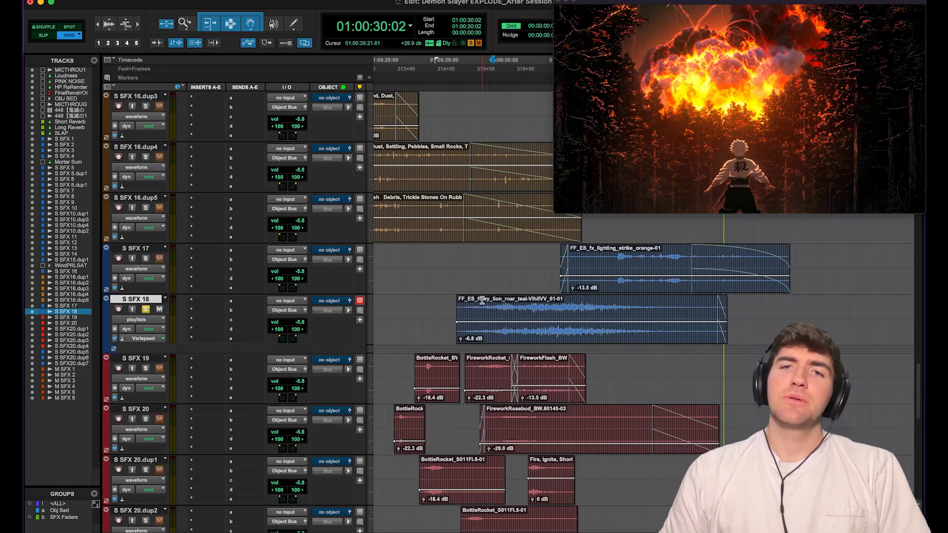
pyautogui.press('space')
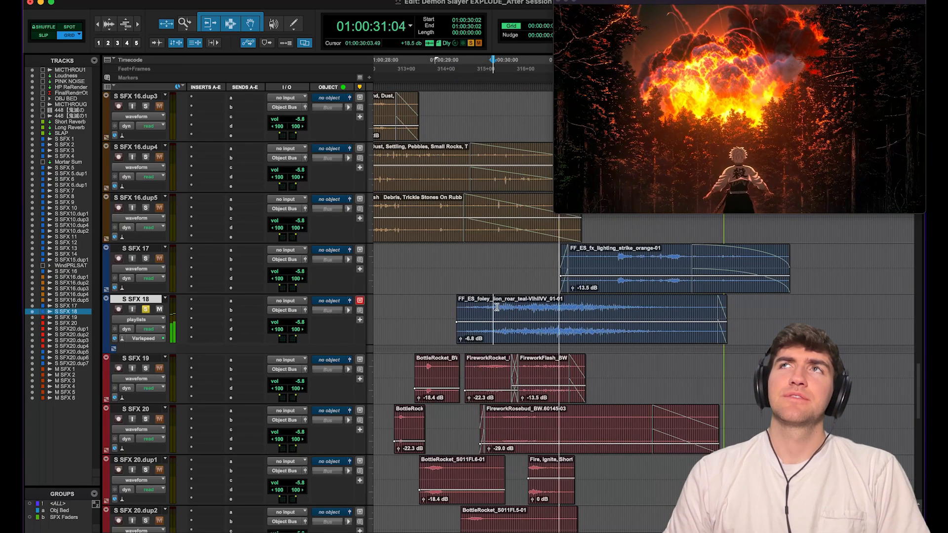
pyautogui.press('space')
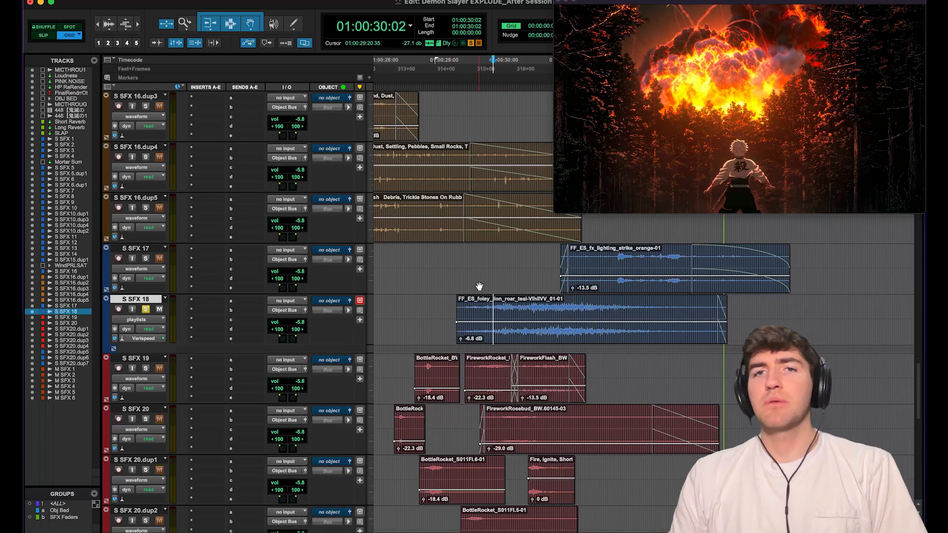
# Solo S SFX 17 and play its FF_ES_fx_lighting_strike clip from 01:00:31:05, then stop playback.
pyautogui.click(552, 258)
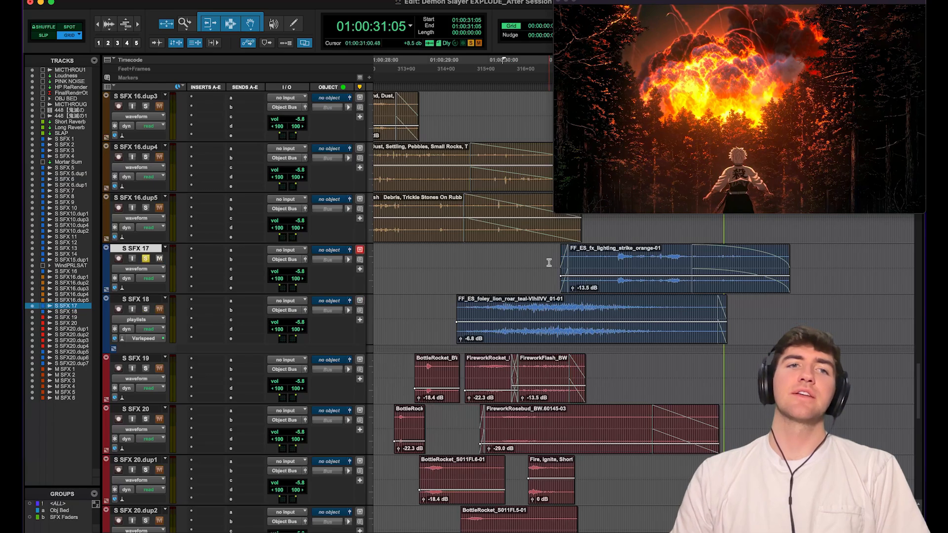
pyautogui.press('space')
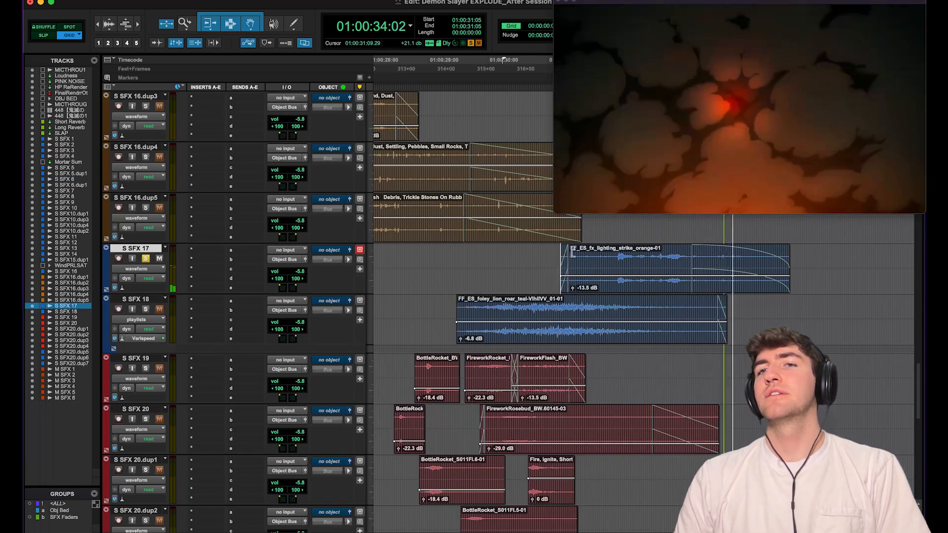
pyautogui.press('space')
# Clear the solo on S SFX 17 and play all layers together from 01:00:29:04, then stop.
pyautogui.press('r')
pyautogui.press('r')
pyautogui.press('r')
pyautogui.click(555, 261)
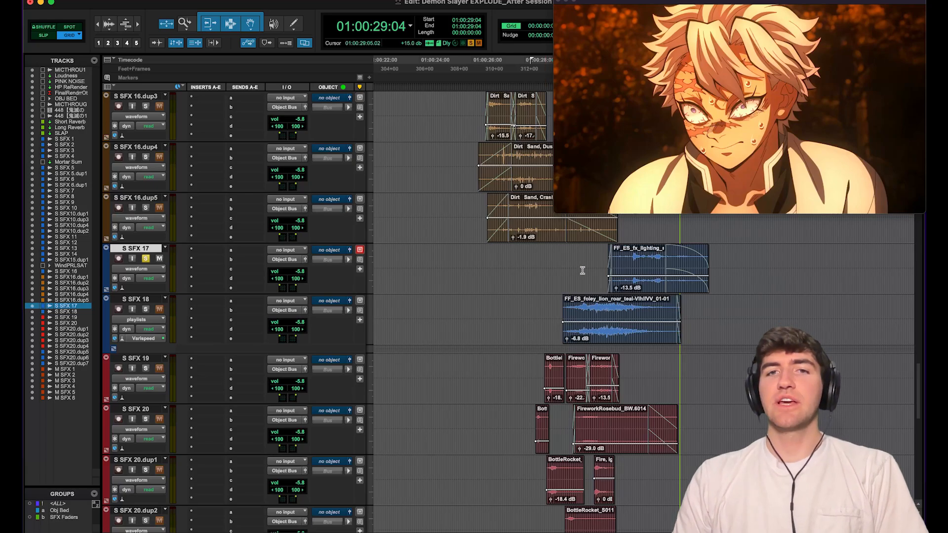
pyautogui.hotkey('shift', 's')
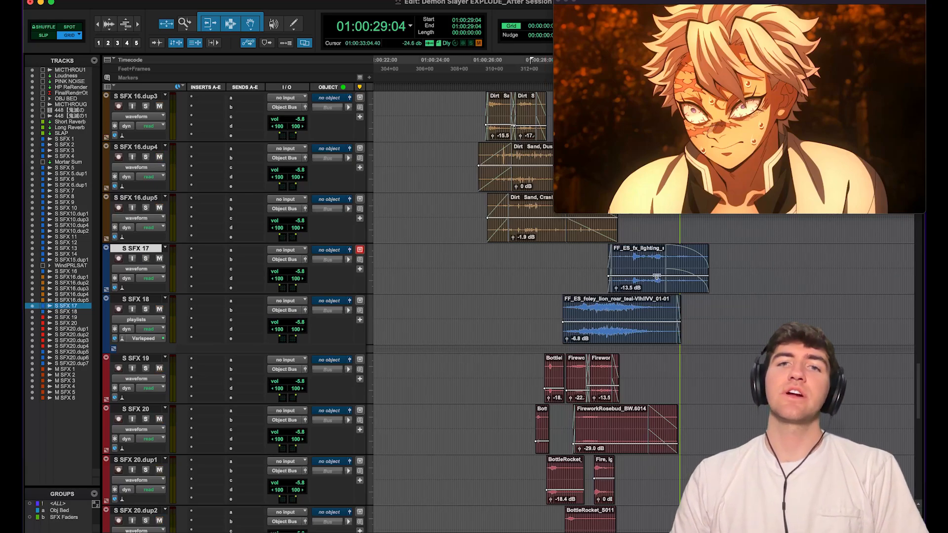
pyautogui.scroll(12, 656, 278)
pyautogui.scroll(-12, 657, 280)
pyautogui.press('space')
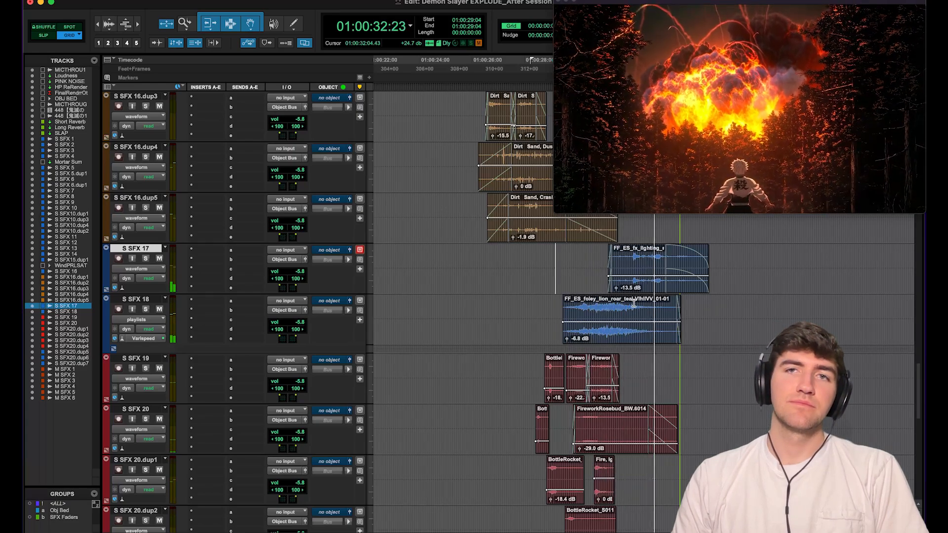
pyautogui.scroll(-1, 634, 304)
pyautogui.press('space')
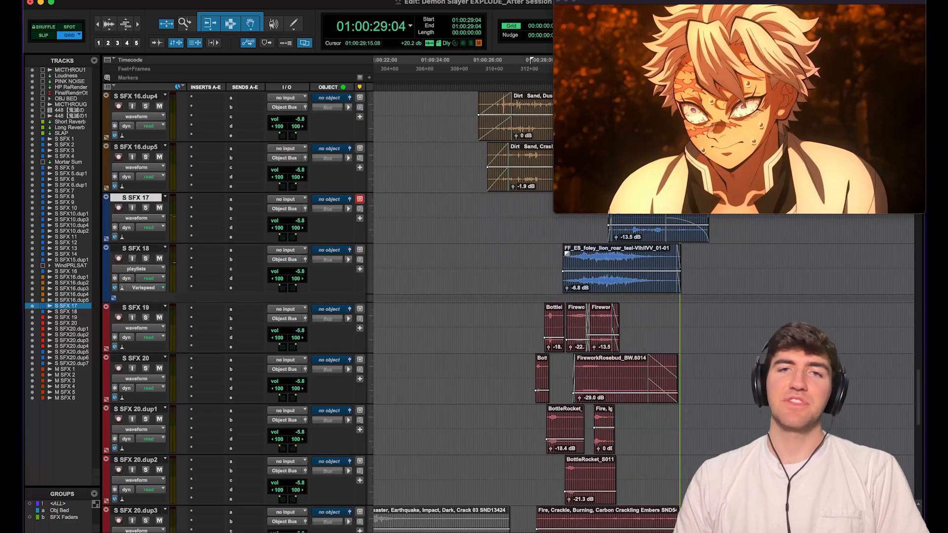
# Replay the full mix from 01:00:29:04 with S SFX 18 selected, reviewing the firework and fire tracks below it, then stop.
pyautogui.click(553, 258)
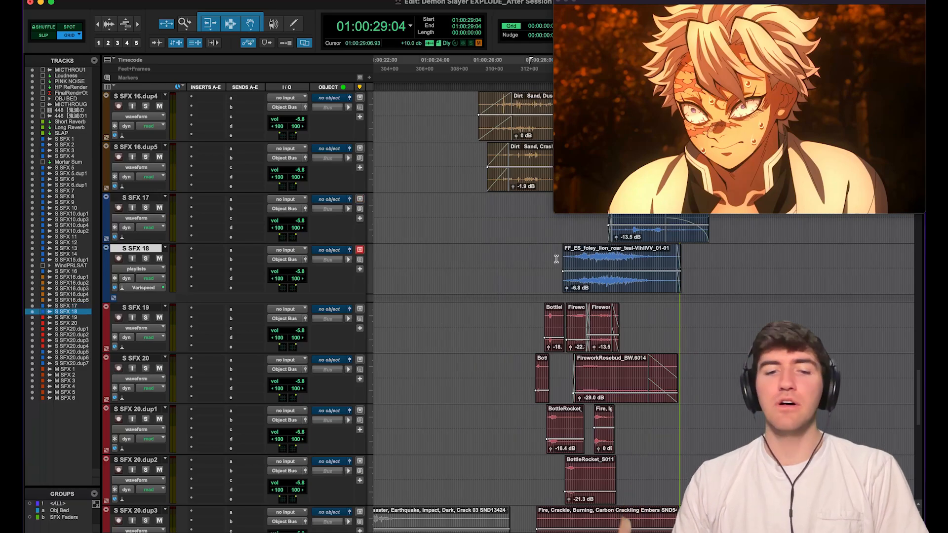
pyautogui.press('space')
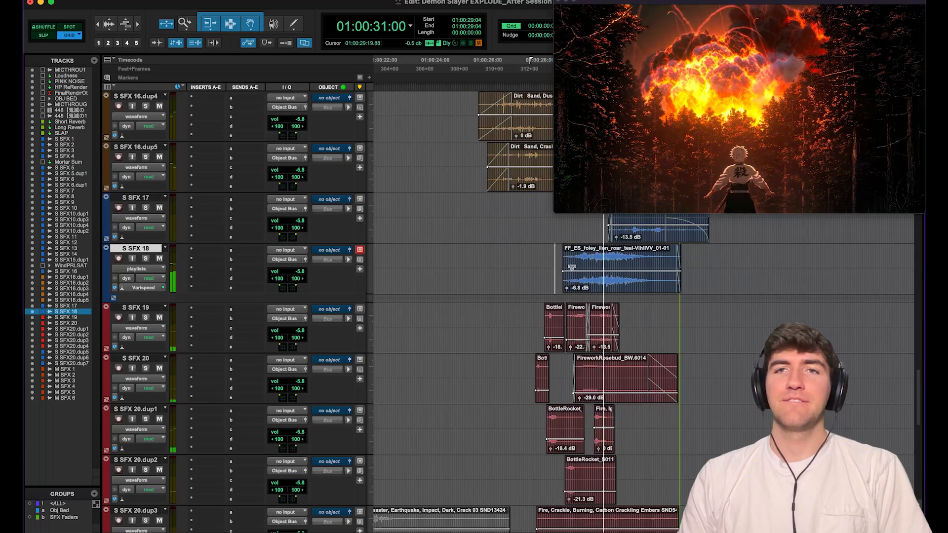
pyautogui.scroll(-5, 607, 375)
pyautogui.scroll(3, 592, 366)
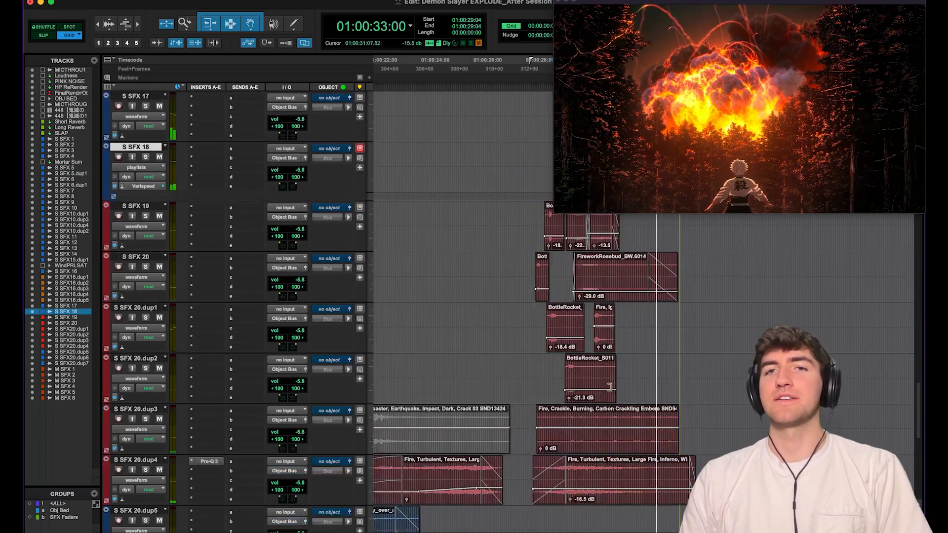
pyautogui.press('space')
# Solo S SFX 20 and play its FireworkRosebud clip from 01:00:29:20, then stop playback.
pyautogui.click(571, 271)
pyautogui.hotkey('shift', 's')
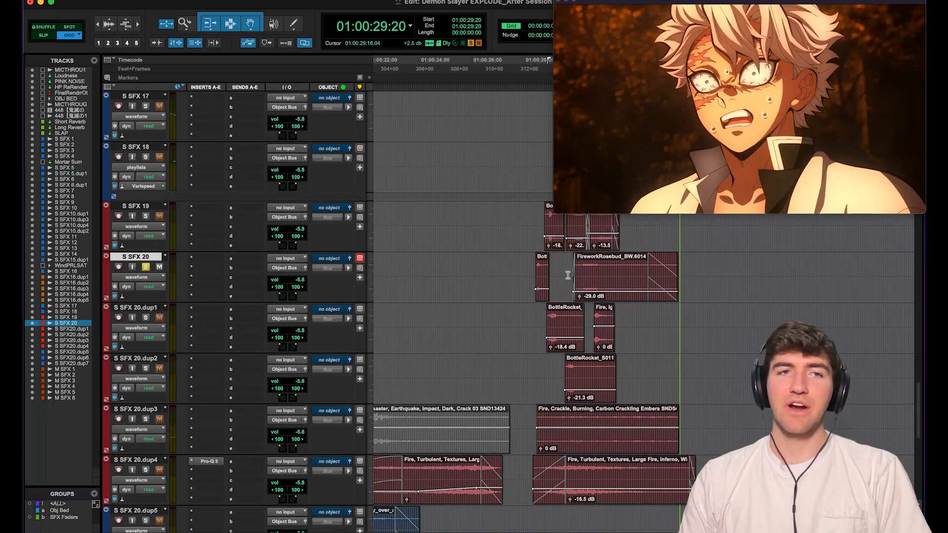
pyautogui.press('space')
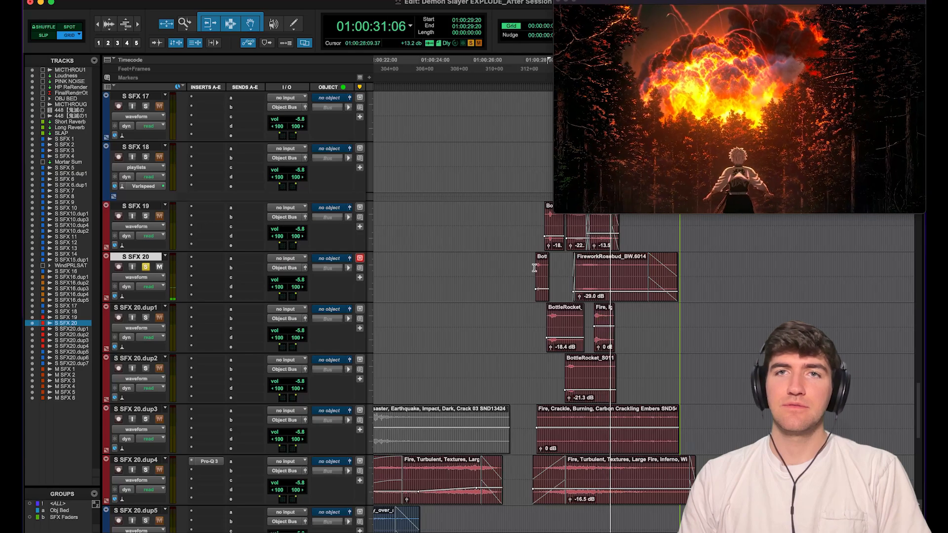
pyautogui.press('space')
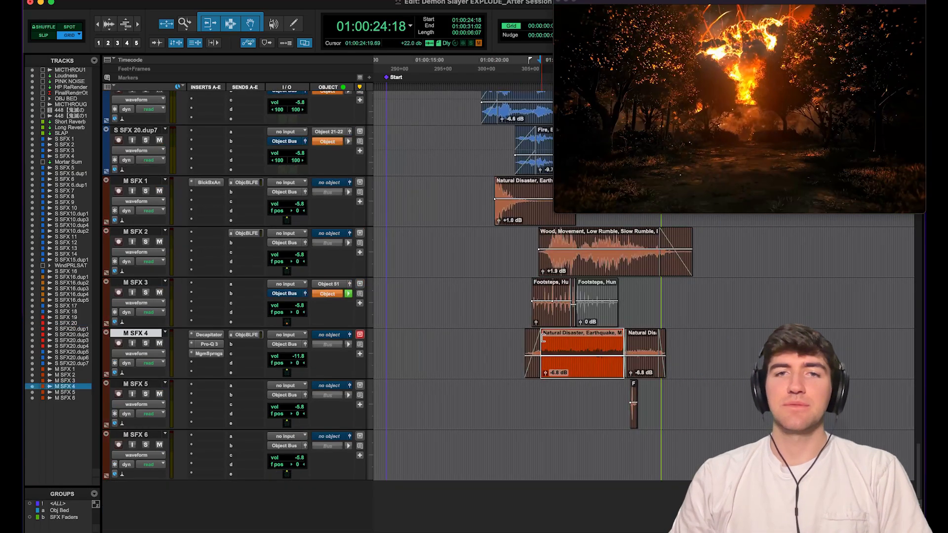
# Play the soloed Natural Disaster, Earthquake clip on M SFX 4 from 01:00:24:12 and open the track's ObjcBLFE send.
pyautogui.press('space')
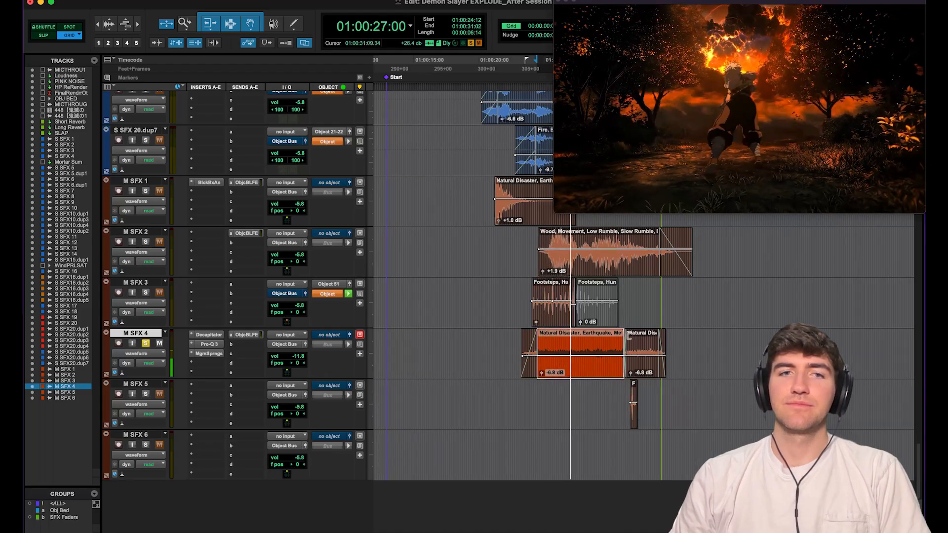
pyautogui.click(247, 335)
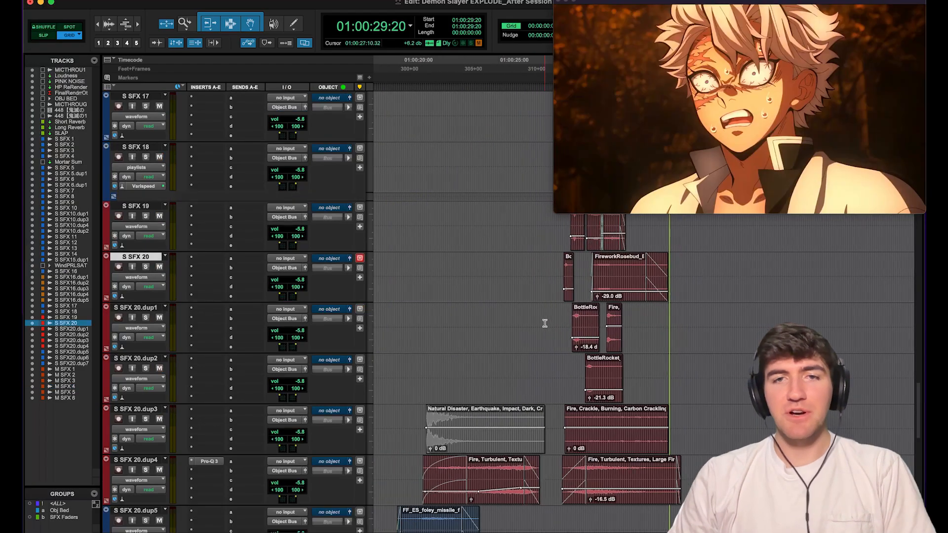
# Place the cursor at 01:00:14:07 in the SPLC-0400 oneshot clip on S SFX 5 and open the track's Object 13-14 panner.
pyautogui.scroll(-2, 545, 323)
pyautogui.scroll(-10, 542, 328)
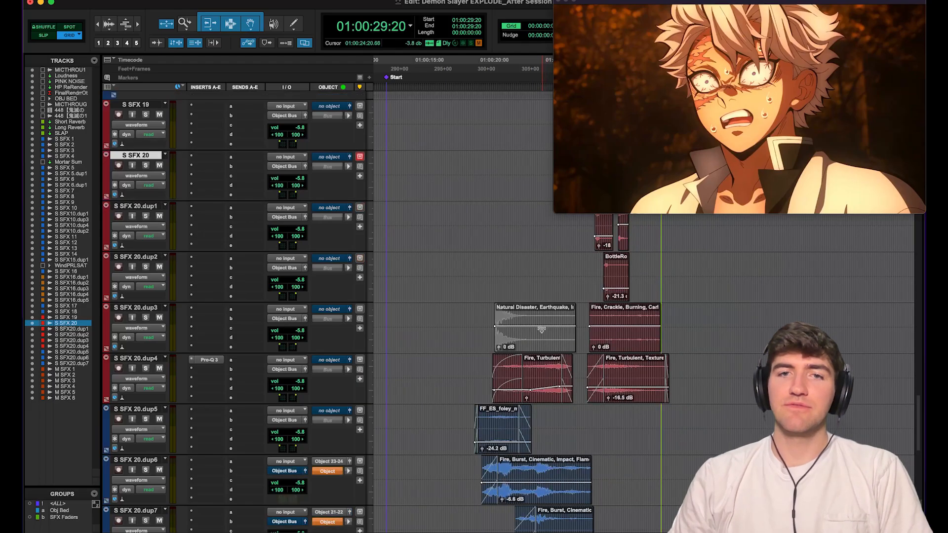
pyautogui.click(513, 346)
pyautogui.scroll(15, 500, 346)
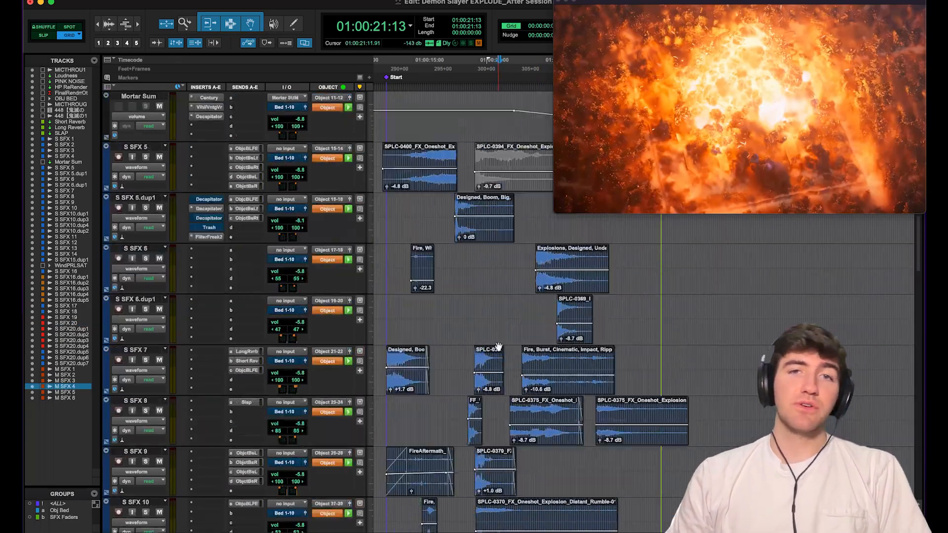
pyautogui.scroll(-9, 500, 349)
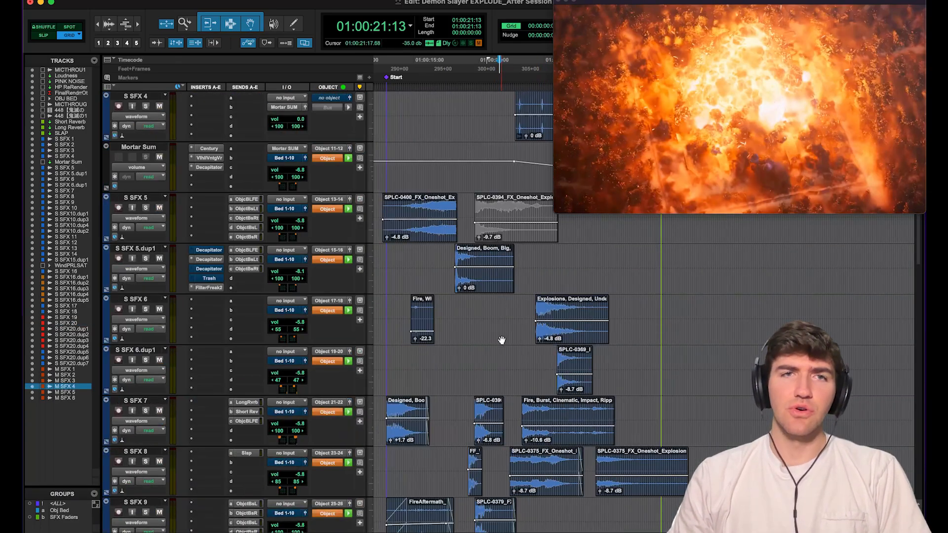
pyautogui.click(403, 219)
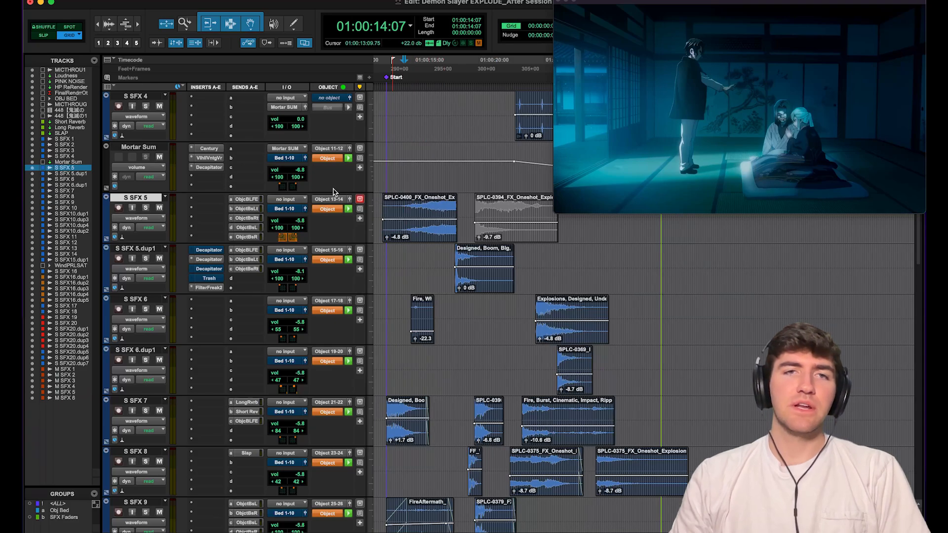
pyautogui.click(350, 199)
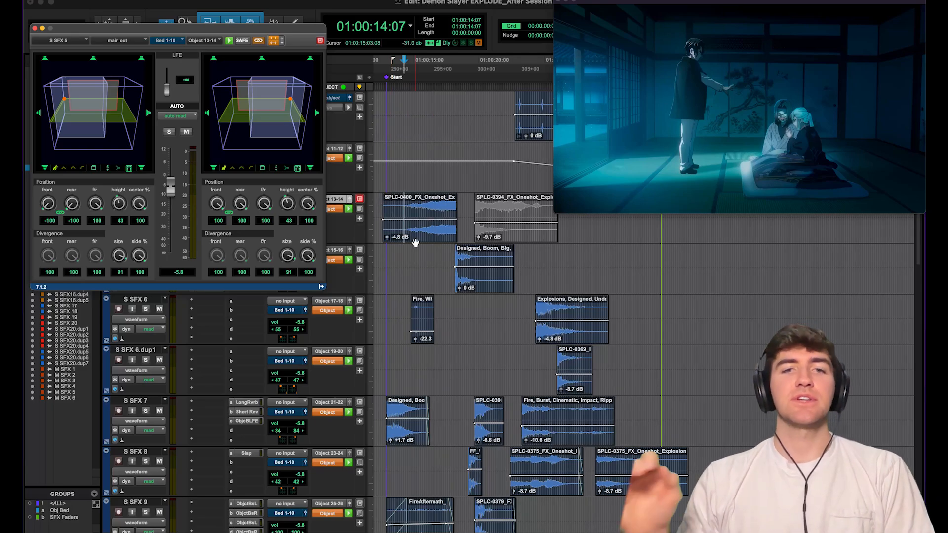
# Play all layers from 01:00:14:07 while examining the panning automation in the S SFX 5 panner, then stop.
pyautogui.scroll(-2, 415, 242)
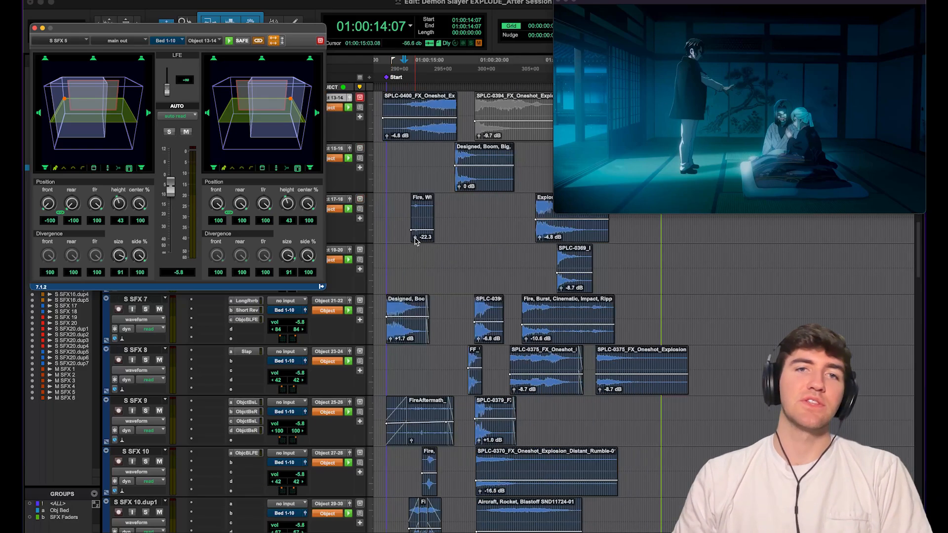
pyautogui.scroll(2, 415, 242)
pyautogui.press('space')
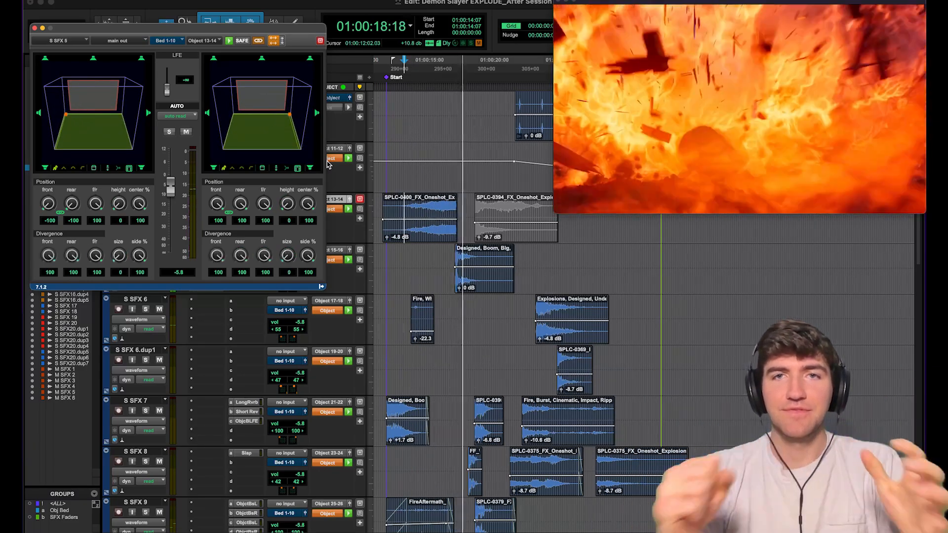
pyautogui.press('space')
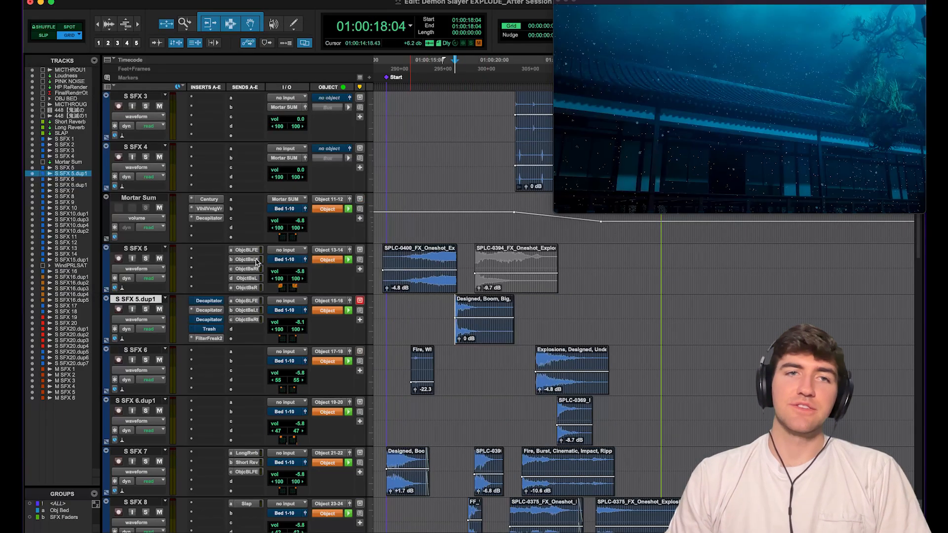
# Open send b of S SFX 5, then solo the track and play its SPLC-0400 oneshot clip from 01:00:14:01.
pyautogui.click(247, 259)
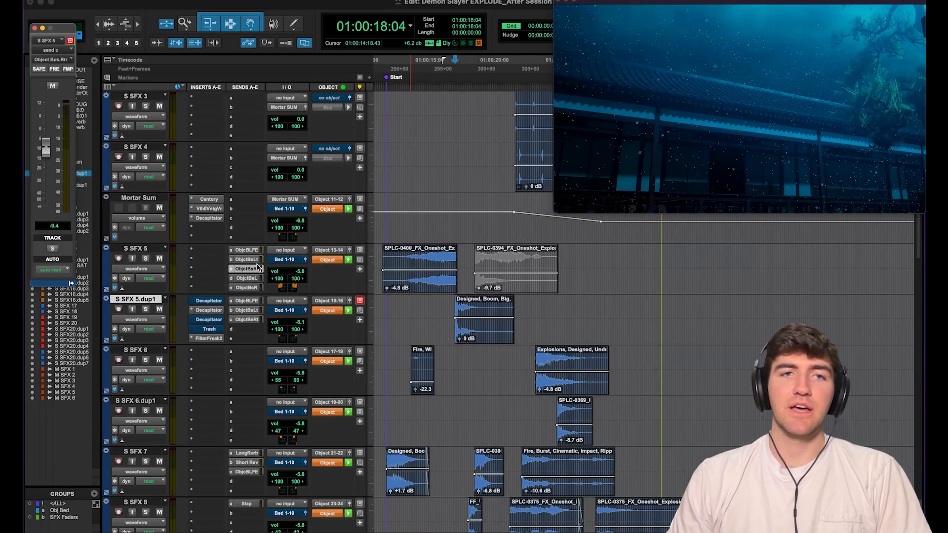
pyautogui.click(401, 257)
pyautogui.hotkey('shift', 's')
pyautogui.press('space')
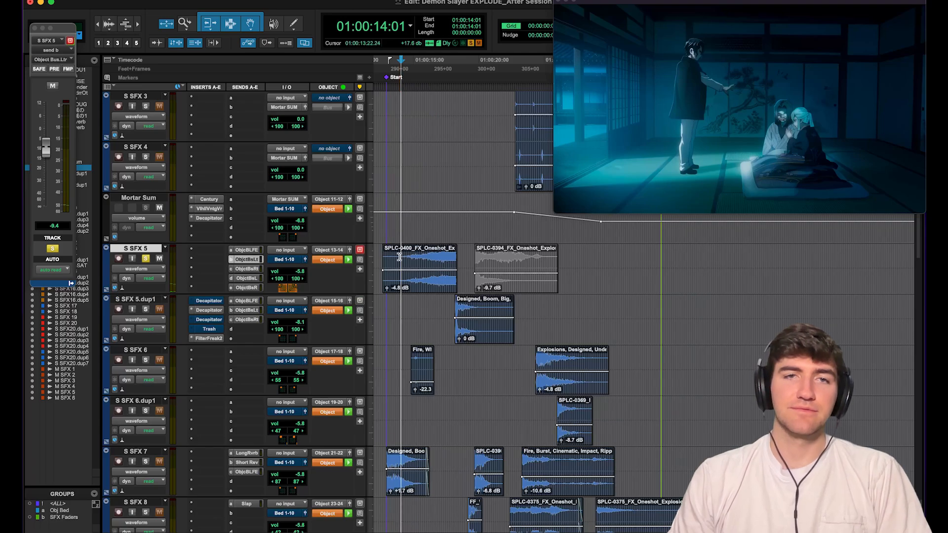
# Switch to the Dolby Atmos Renderer, reposition its window, and replay the soloed S SFX 5 clip while examining its objects in the 3D room.
pyautogui.press('super+Tab')
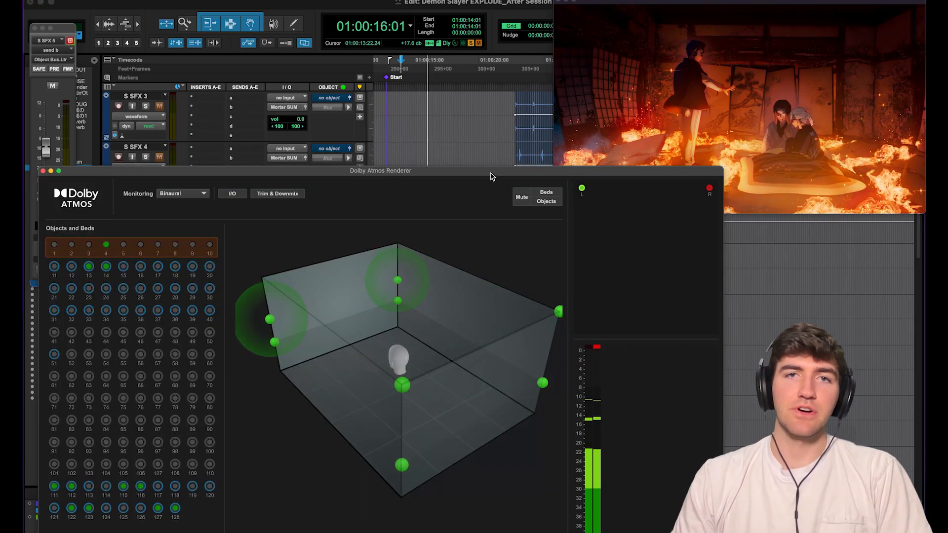
pyautogui.moveTo(490, 172); pyautogui.dragTo(545, 183)
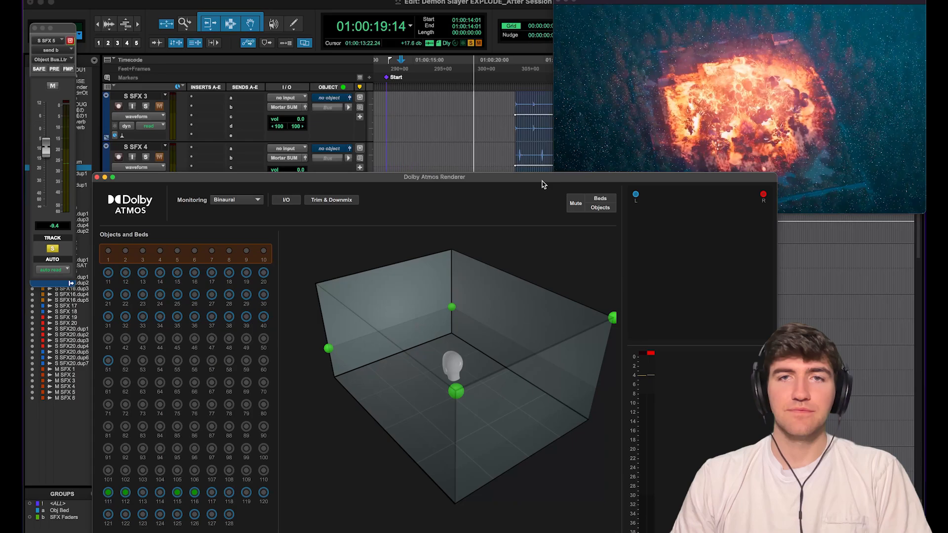
pyautogui.press('space')
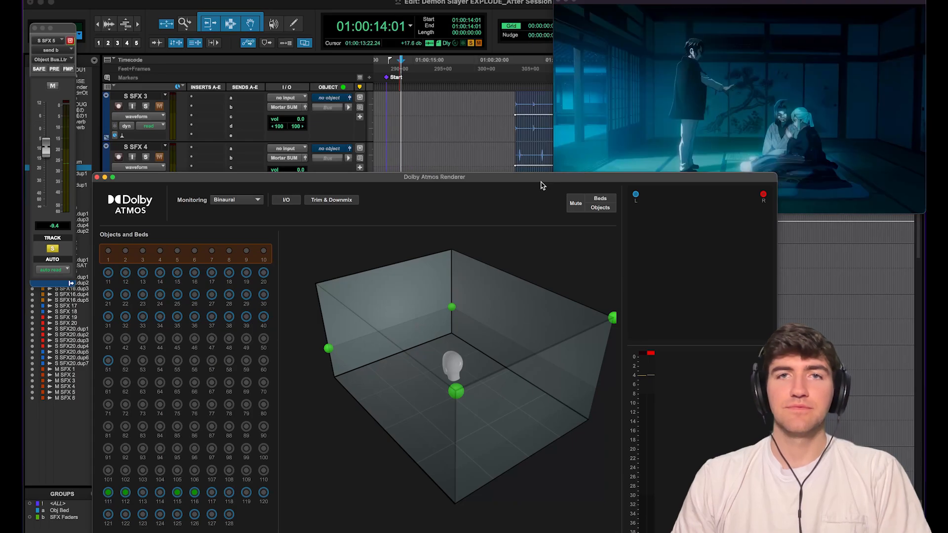
pyautogui.press('space')
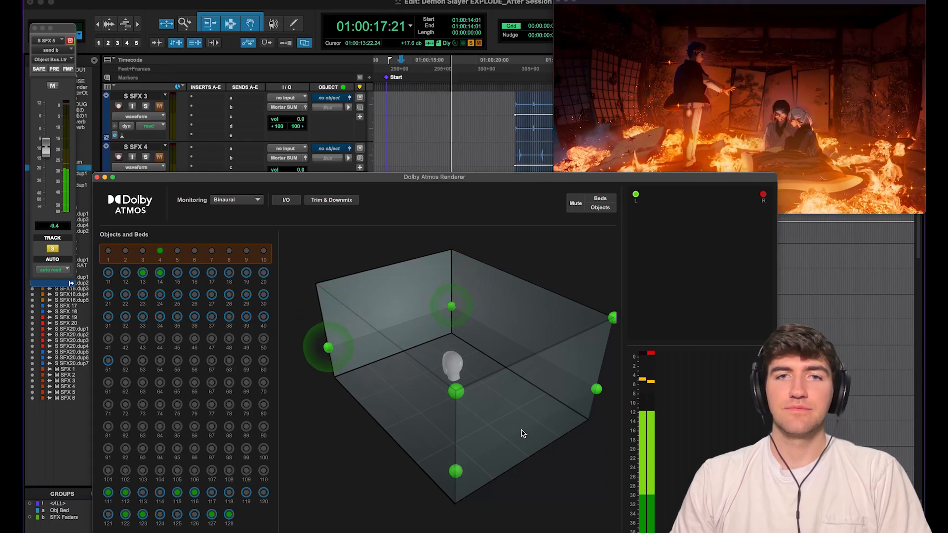
pyautogui.press('space')
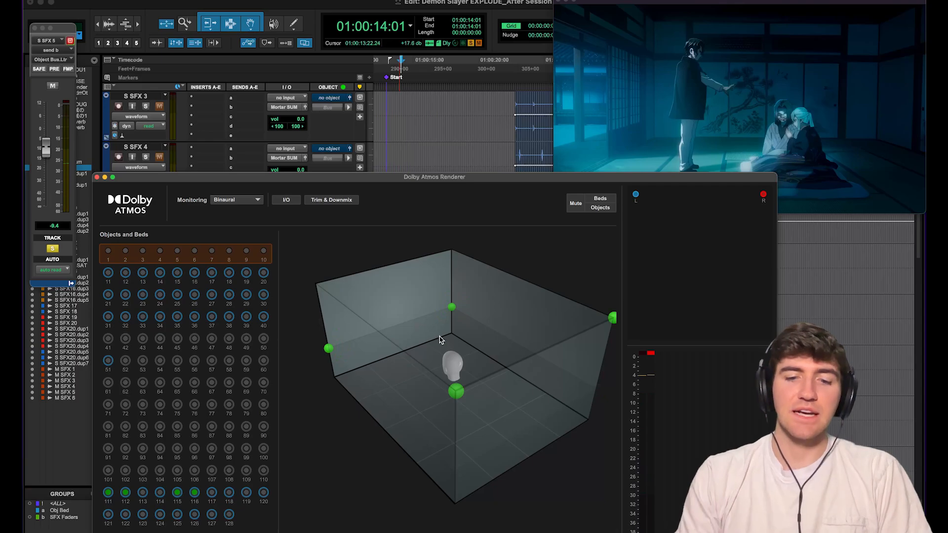
# Back in Pro Tools, solo S SFX 7 and play its SPLC-0396 clip from 01:00:19:15 while examining the Object 21-22 panner.
pyautogui.press('super+Tab')
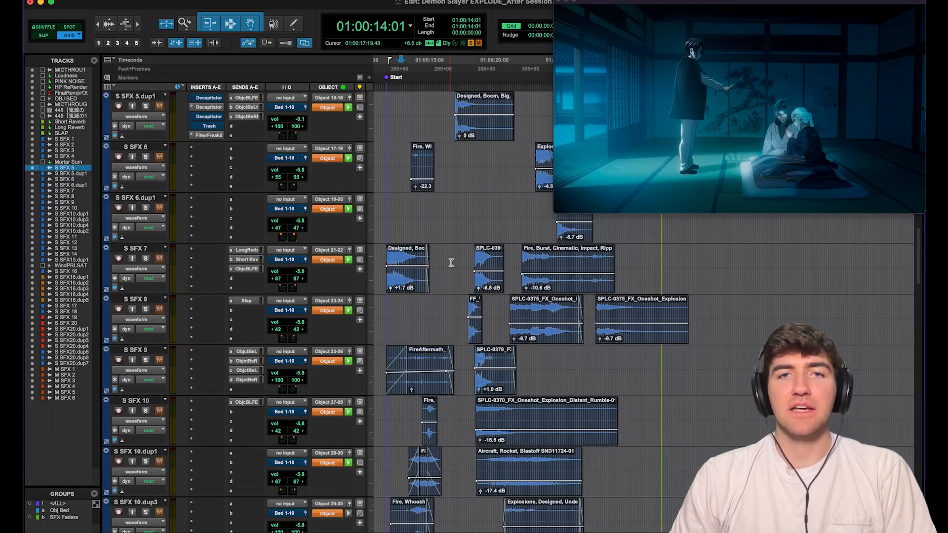
pyautogui.click(452, 263)
pyautogui.press('Tab')
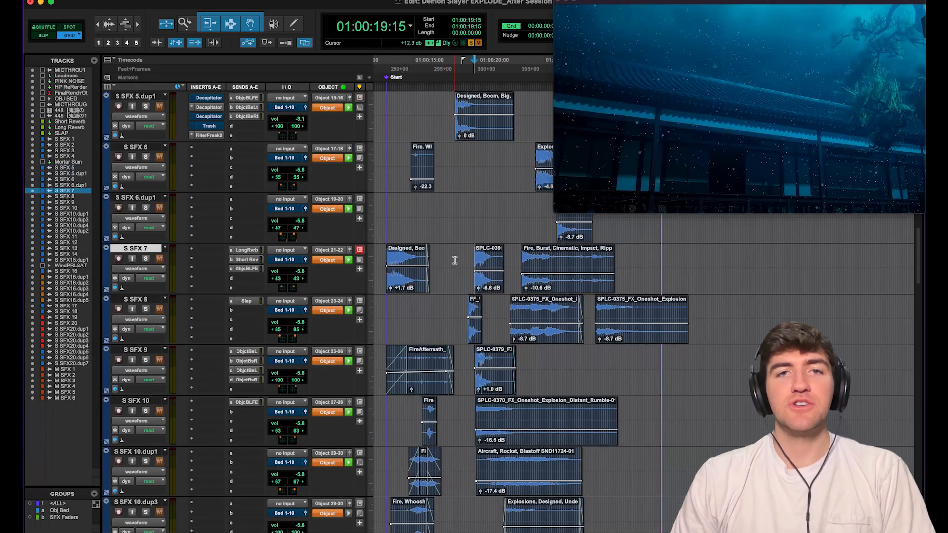
pyautogui.hotkey('shift', 's')
pyautogui.click(350, 250)
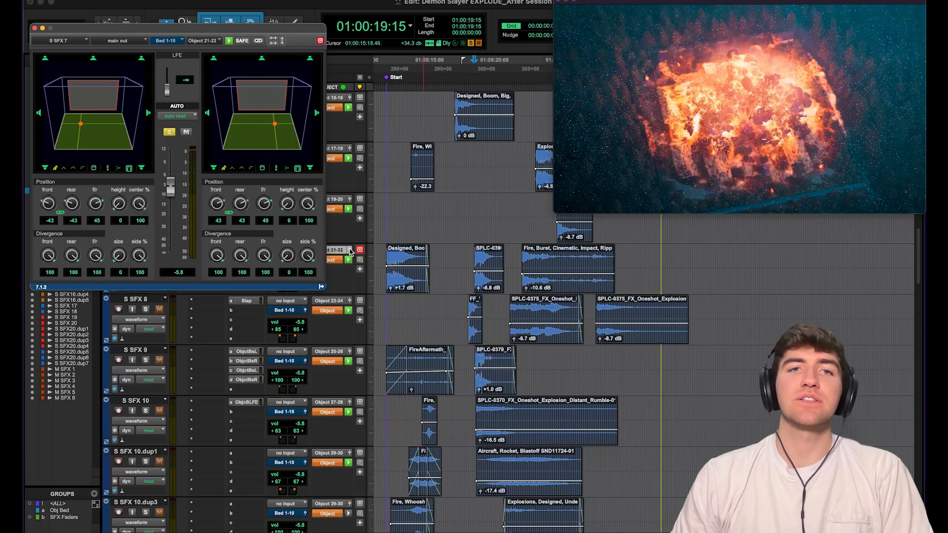
pyautogui.press('space')
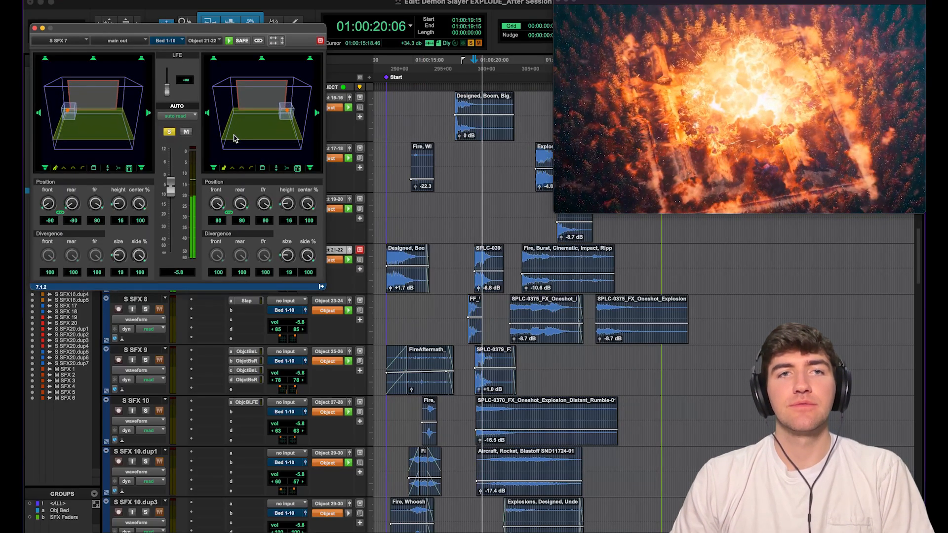
pyautogui.press('space')
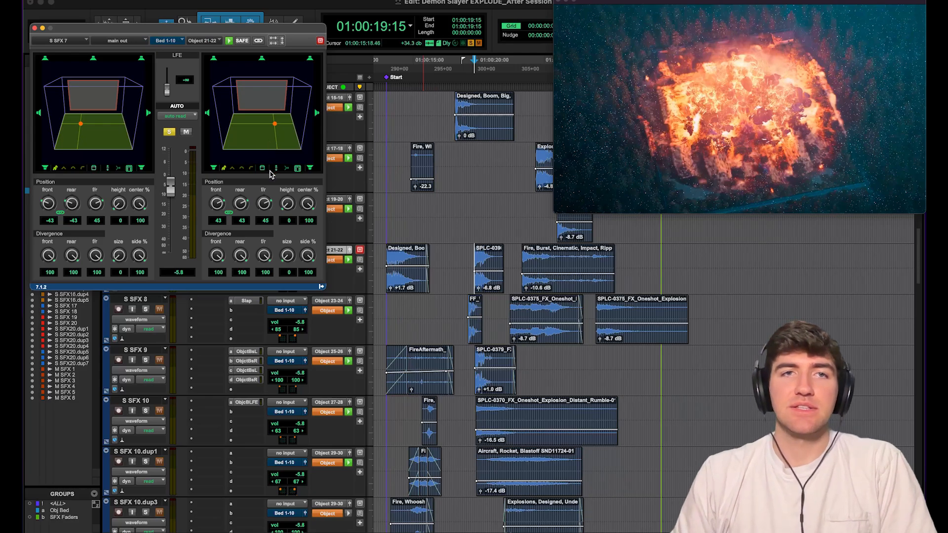
pyautogui.click(349, 251)
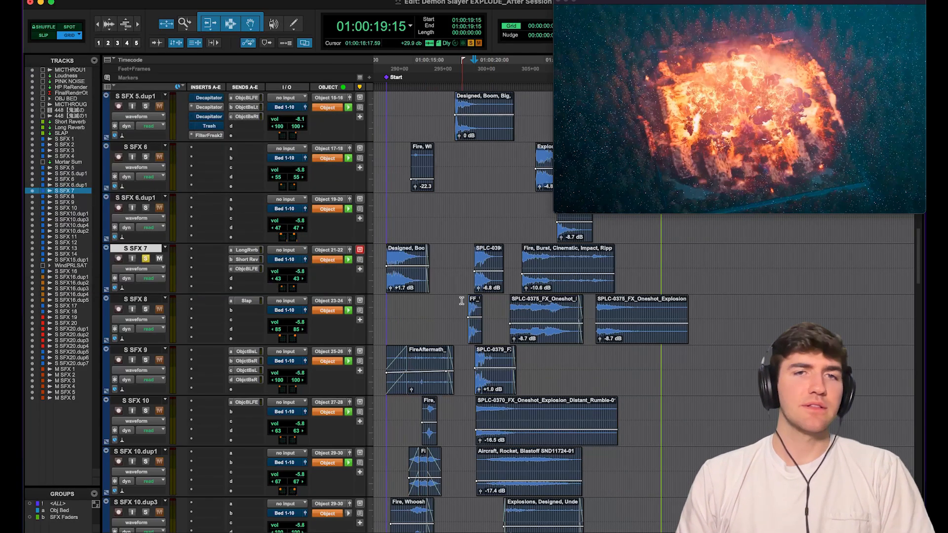
# Place the cursor at 01:00:19:04 on the FF_WA clip of S SFX 8 and play it with the Object 23-24 panner open.
pyautogui.click(461, 302)
pyautogui.press('Tab')
pyautogui.click(349, 300)
pyautogui.press('space')
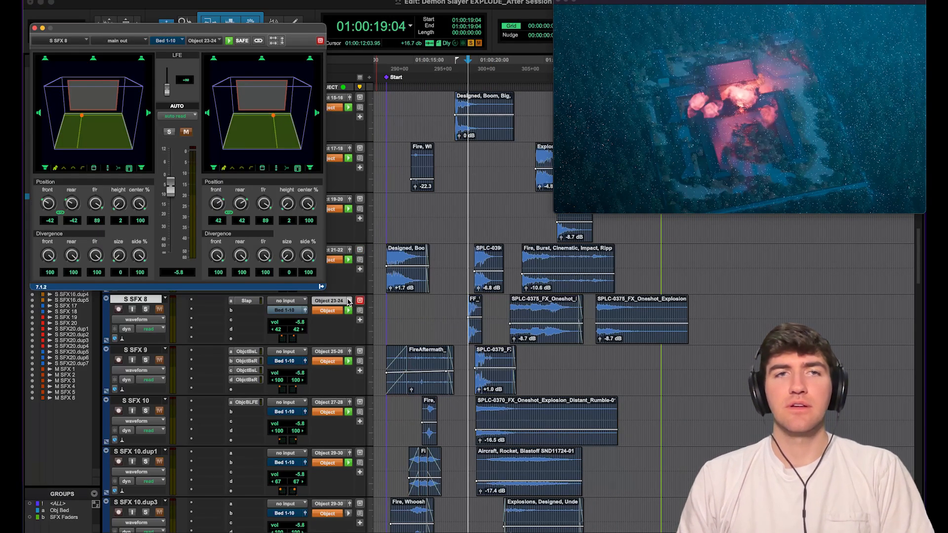
pyautogui.press('space')
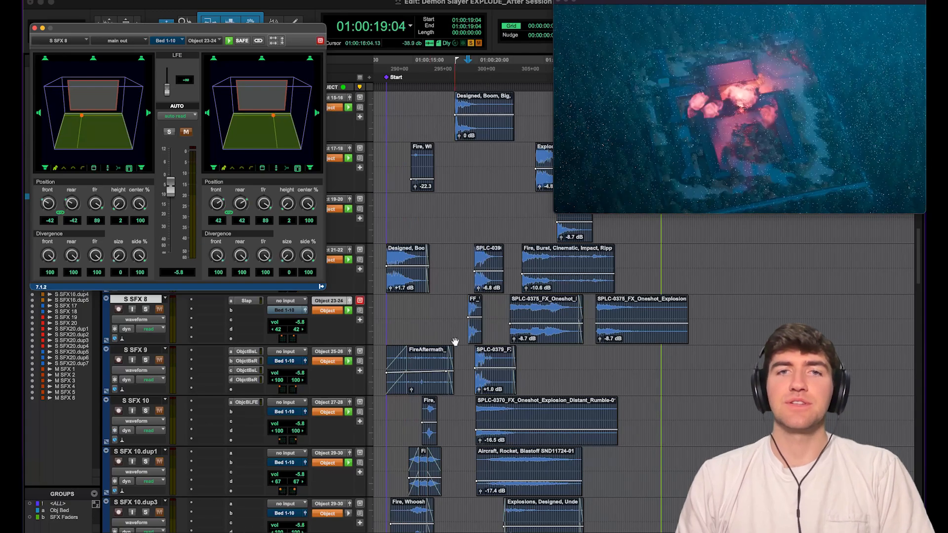
# Open the Object 25-26 panner of S SFX 9 and play from 01:00:19:16 at its SPLC-0379 clip, then stop.
pyautogui.click(349, 351)
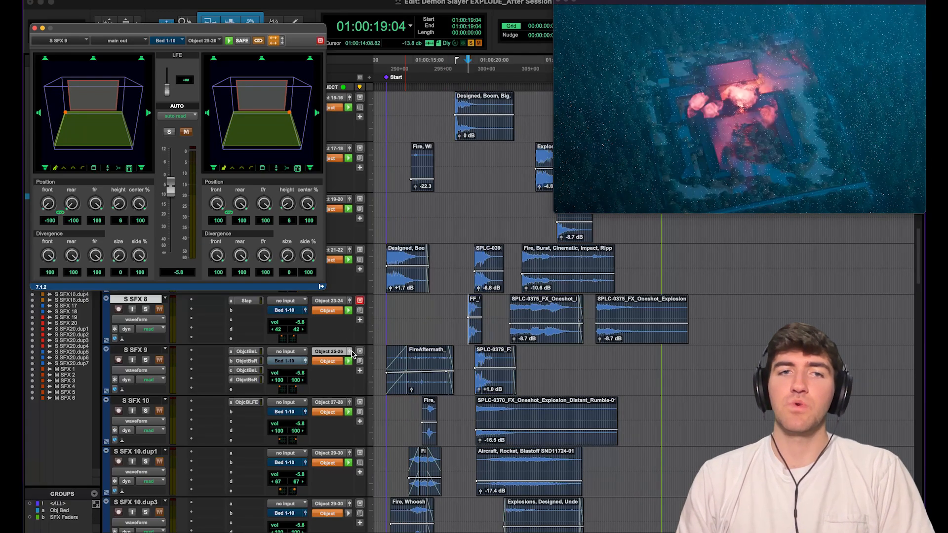
pyautogui.press('space')
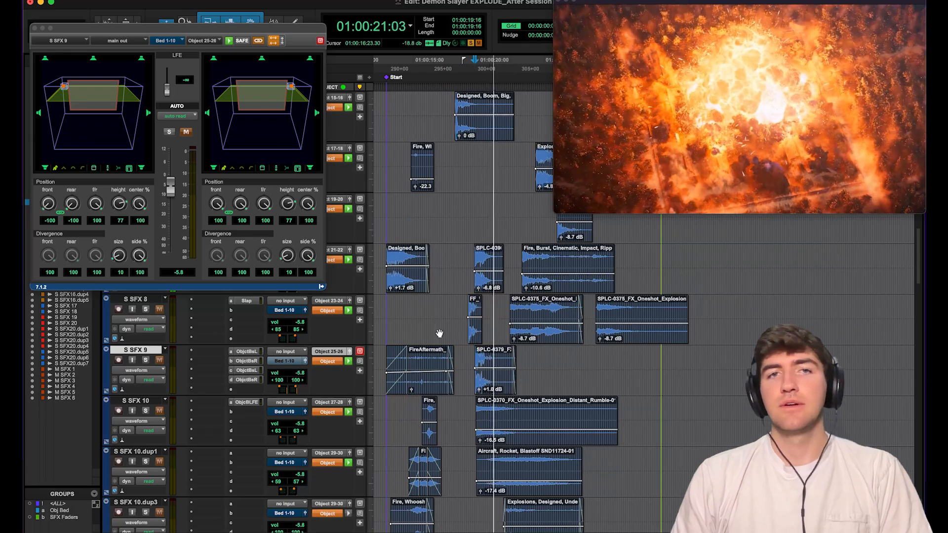
pyautogui.press('space')
# Open the Short Rev send on the S SFX 7 track to inspect its level.
pyautogui.scroll(-3, 500, 343)
pyautogui.scroll(2, 501, 344)
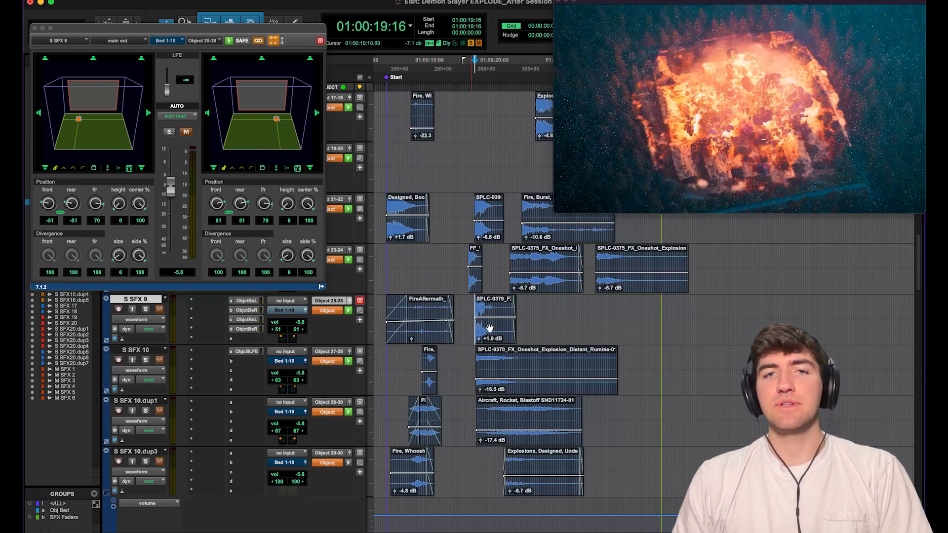
pyautogui.scroll(4, 517, 342)
pyautogui.scroll(-2, 495, 353)
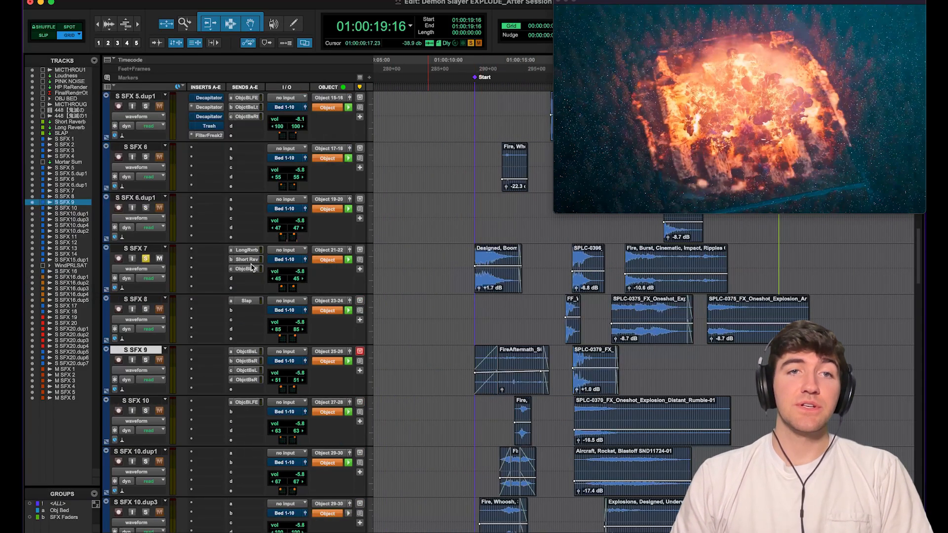
pyautogui.click(254, 259)
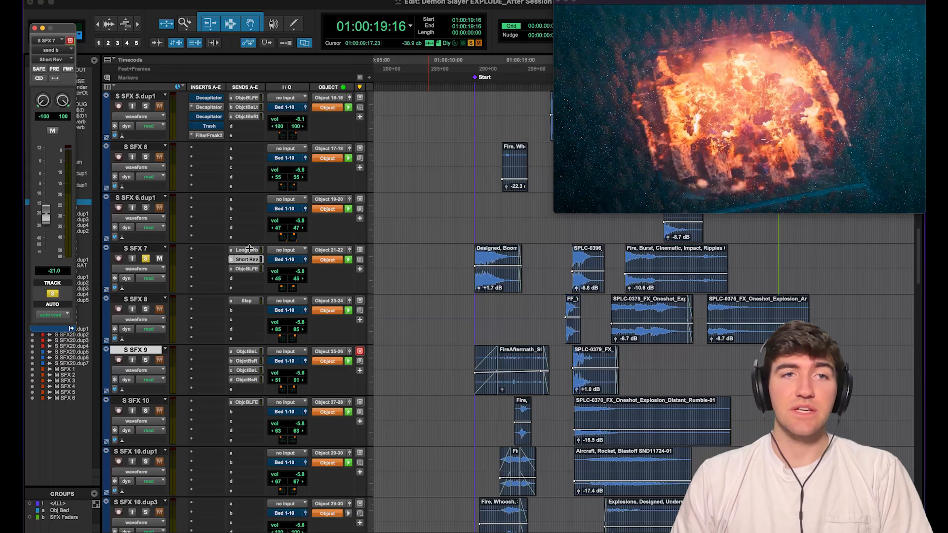
# Inspect the ValhallaVintageVerb settings on the Short Reverb track and on the Long Reverb track, including predelay and decay.
pyautogui.scroll(10, 286, 240)
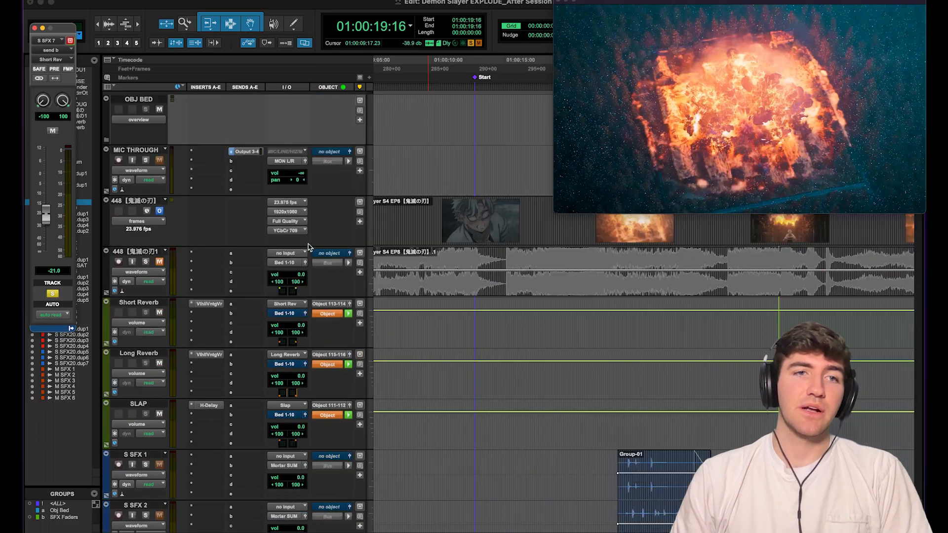
pyautogui.click(210, 199)
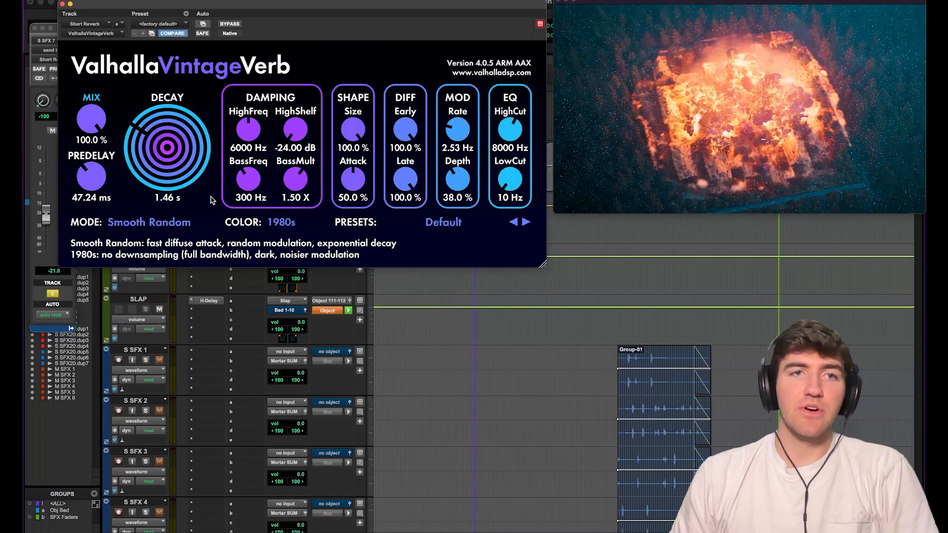
pyautogui.click(62, 5)
pyautogui.click(215, 251)
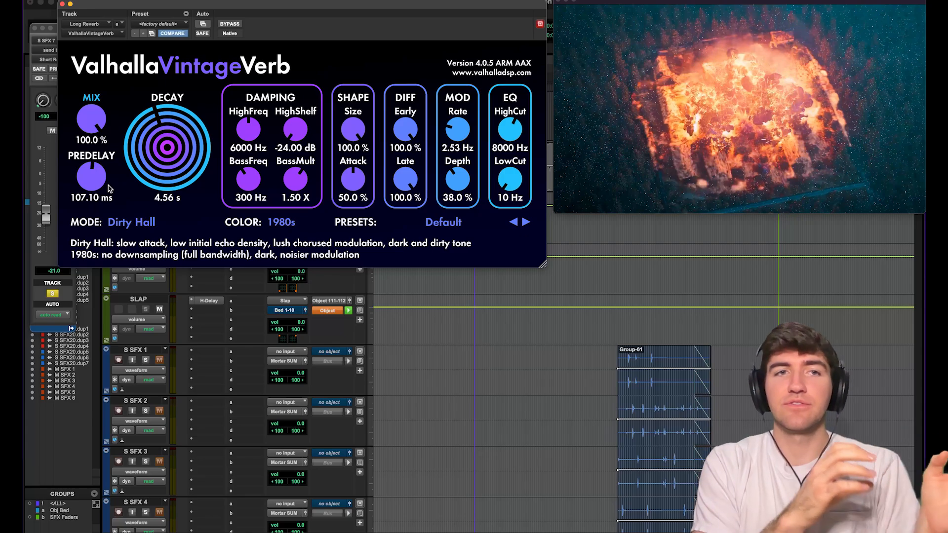
pyautogui.moveTo(104, 186)
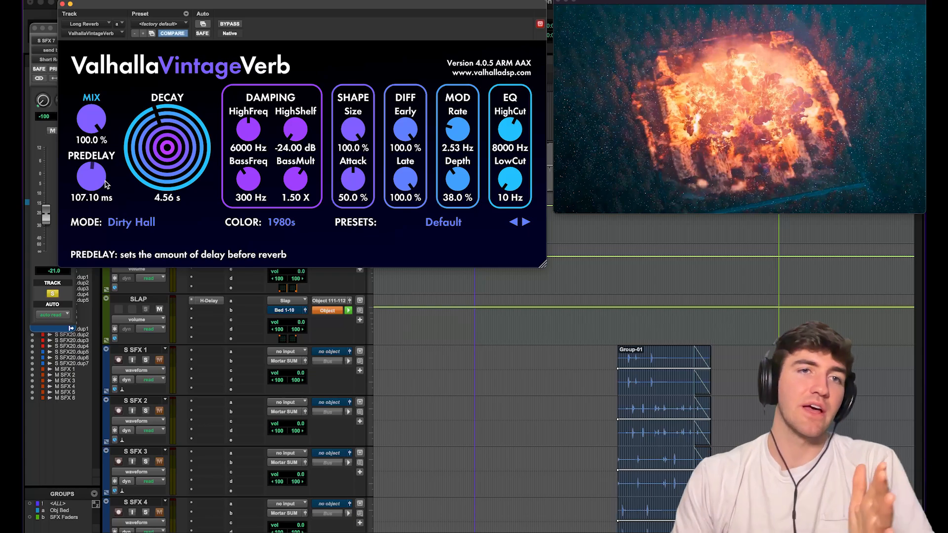
pyautogui.click(62, 5)
# Open the H-Delay insert on the SLAP track, examine its delay and feedback settings, and close it.
pyautogui.click(206, 300)
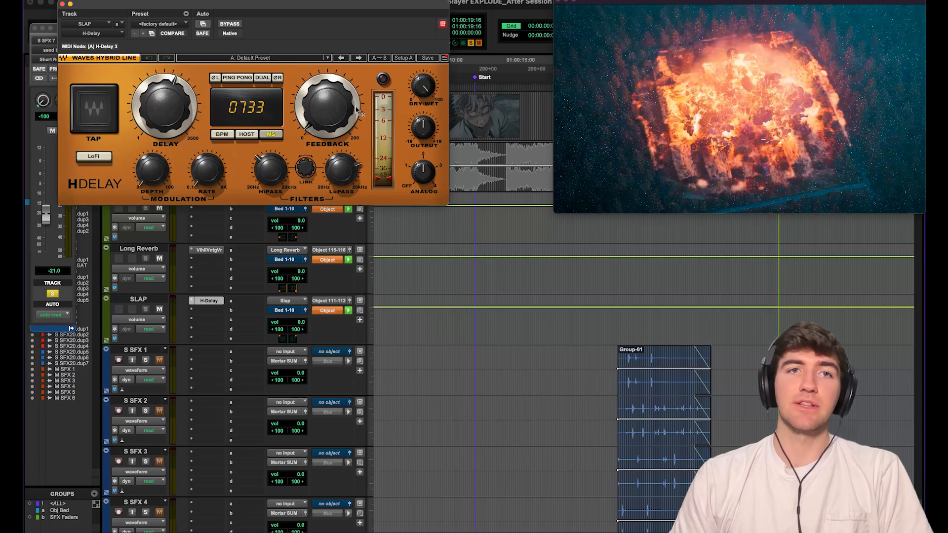
pyautogui.moveTo(323, 116)
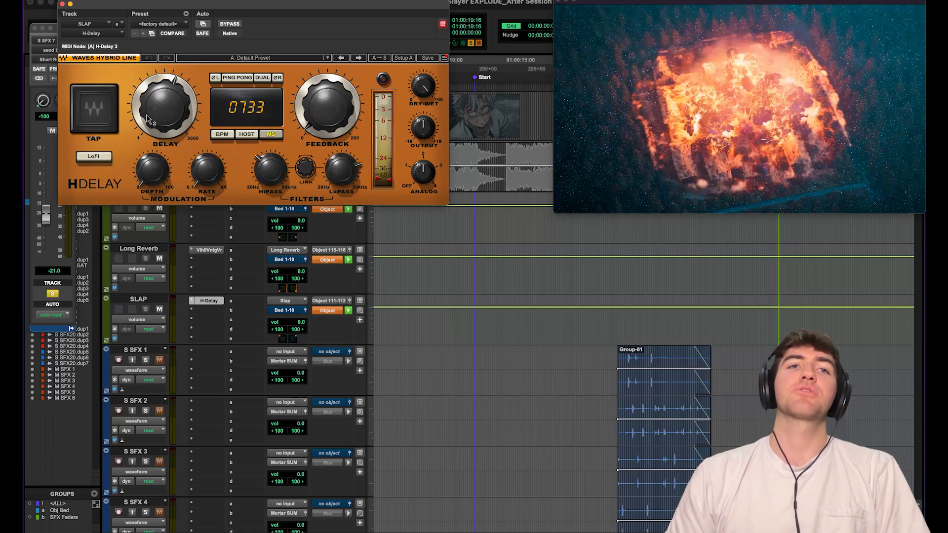
pyautogui.moveTo(177, 124)
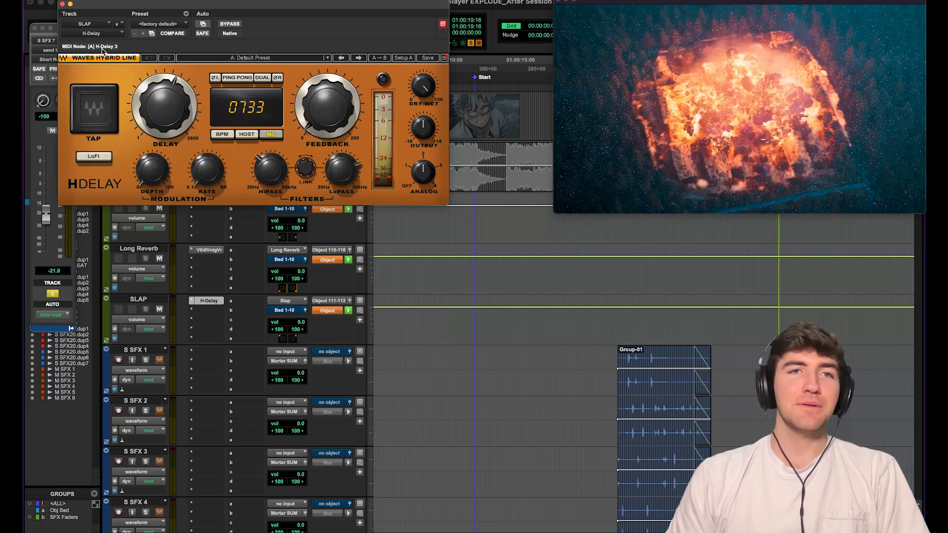
pyautogui.click(60, 4)
# Expand the automation lane under S SFX 7 and display the Long Reverb send level.
pyautogui.scroll(-10, 245, 286)
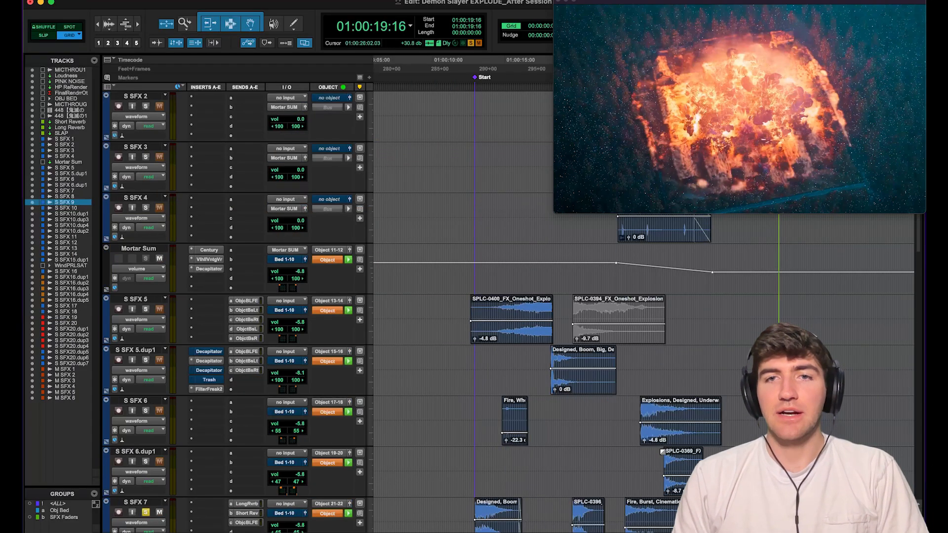
pyautogui.scroll(-4, 257, 301)
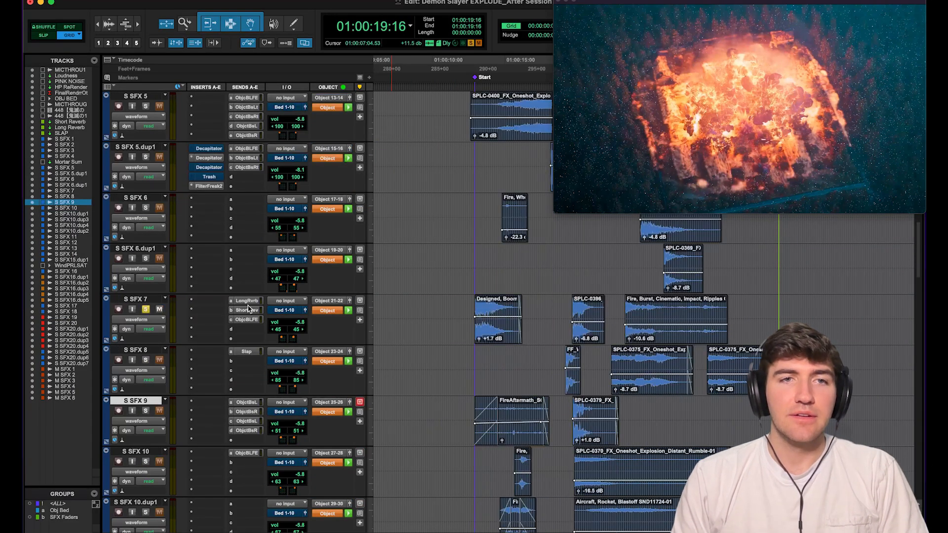
pyautogui.click(106, 342)
pyautogui.click(147, 353)
pyautogui.moveTo(224, 365)
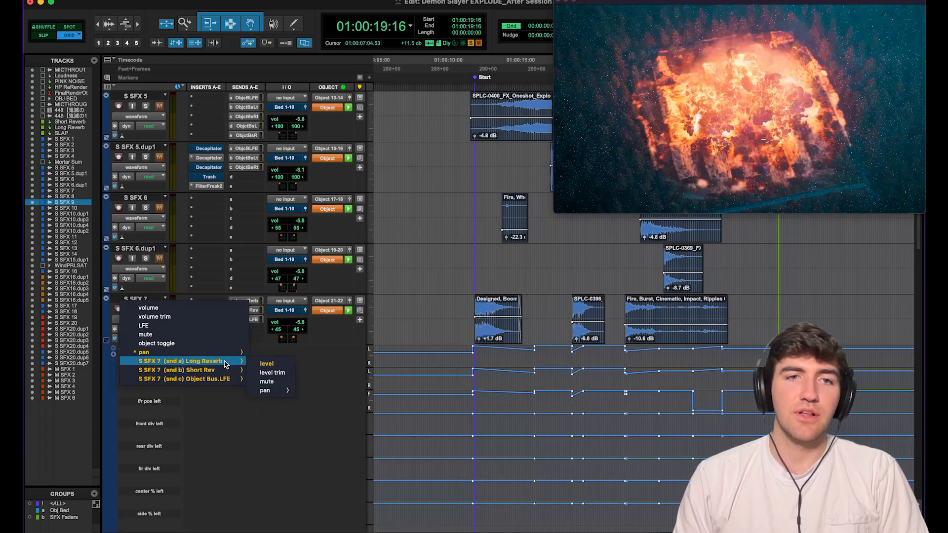
pyautogui.click(266, 364)
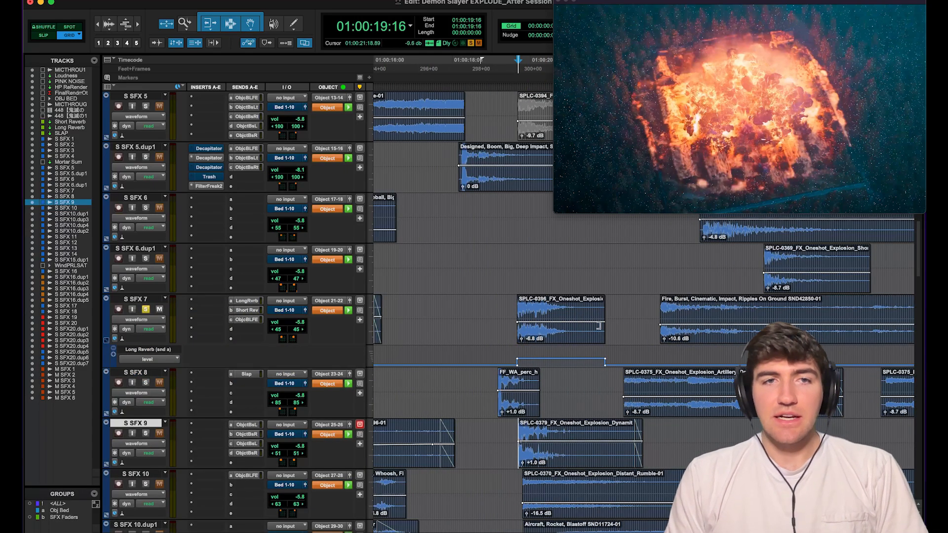
# Switch the S SFX 7 automation lane to the Short Rev send level and play the soloed track from 01:00:19:16, then stop.
pyautogui.click(147, 349)
pyautogui.moveTo(212, 367)
pyautogui.click(275, 373)
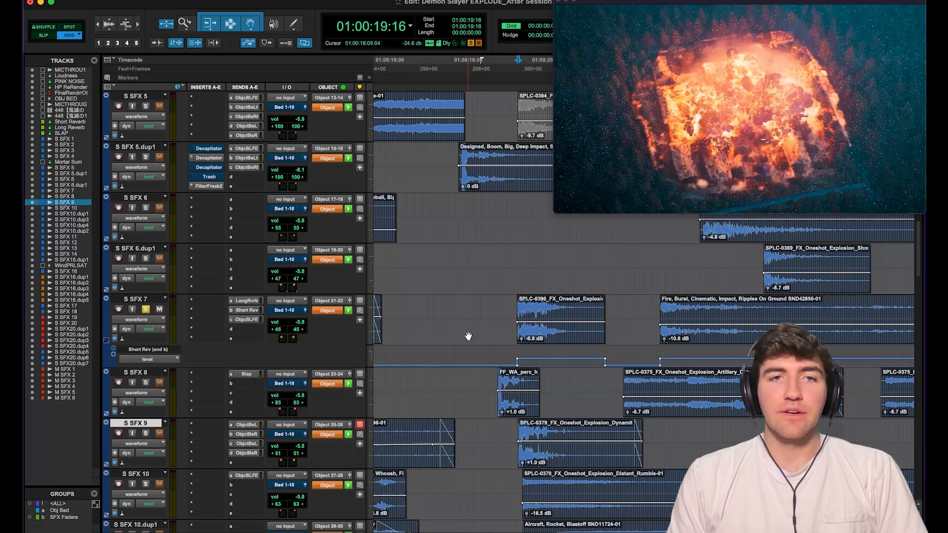
pyautogui.press('space')
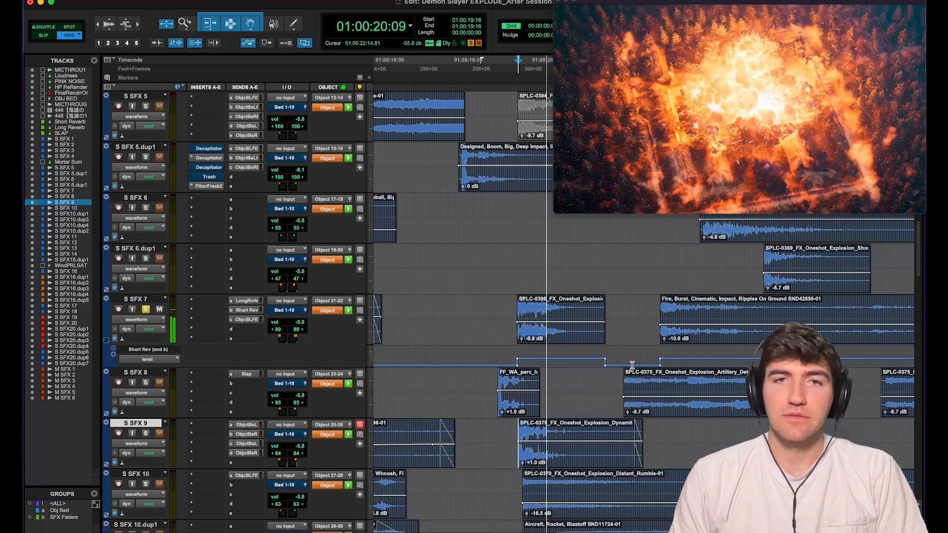
pyautogui.press('space')
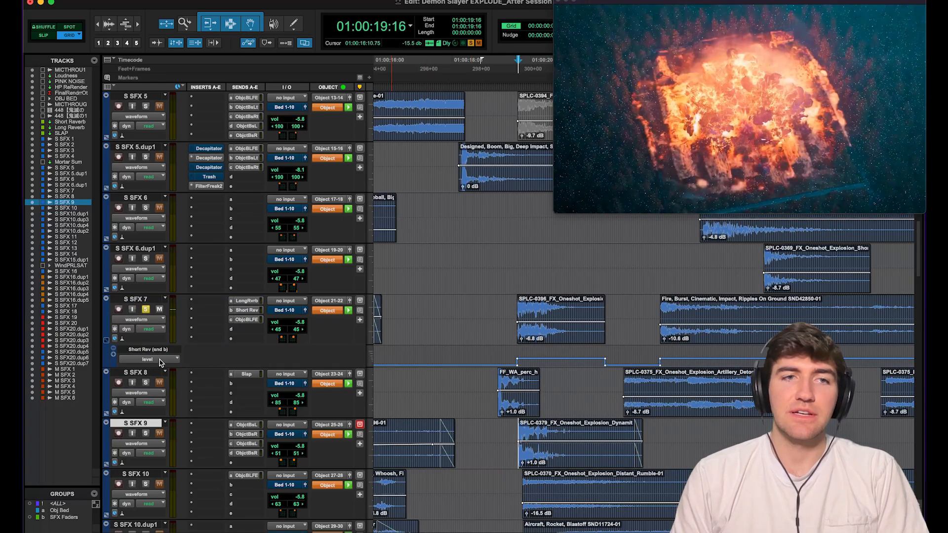
# Switch the S SFX 7 automation lane back to volume and collapse the lane.
pyautogui.click(160, 363)
pyautogui.moveTo(217, 369)
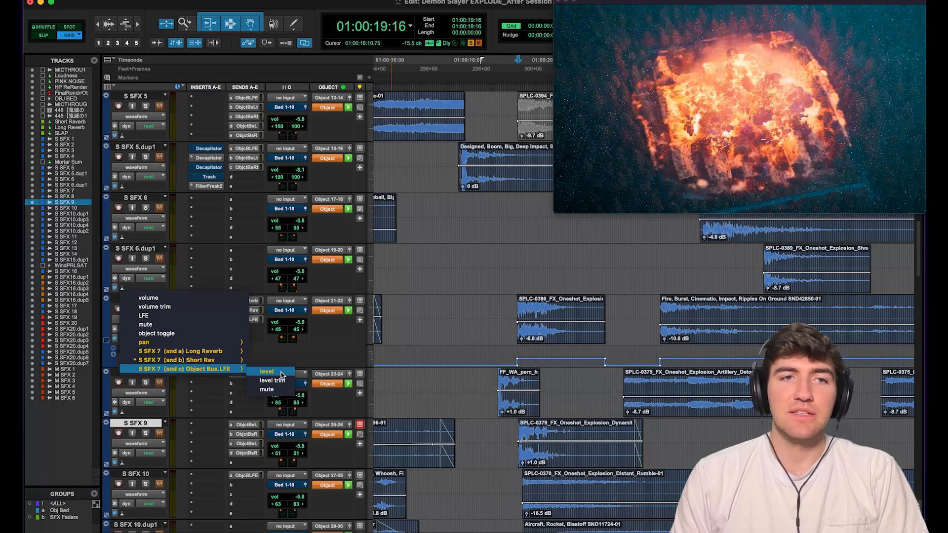
pyautogui.click(186, 297)
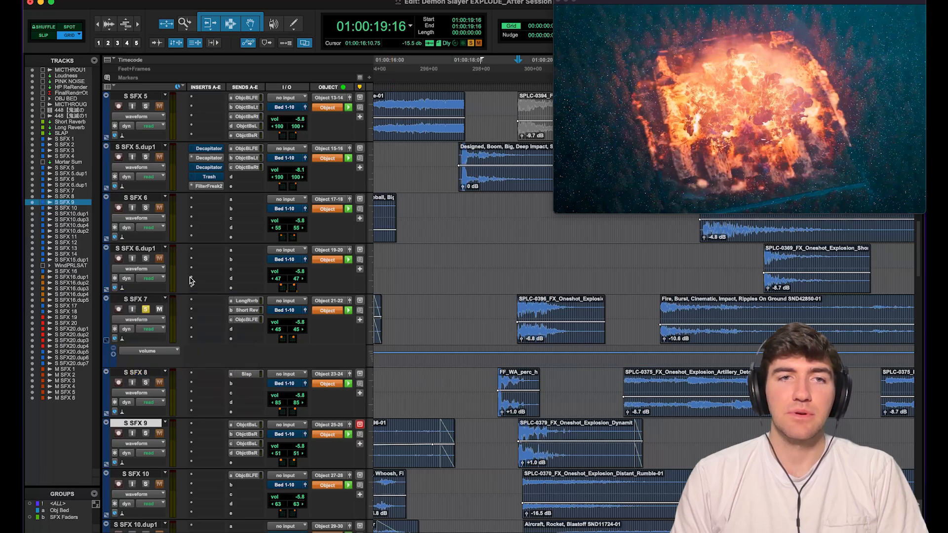
pyautogui.click(106, 340)
# Expand the automation lane under S SFX 8 and display the Slap send level.
pyautogui.click(106, 390)
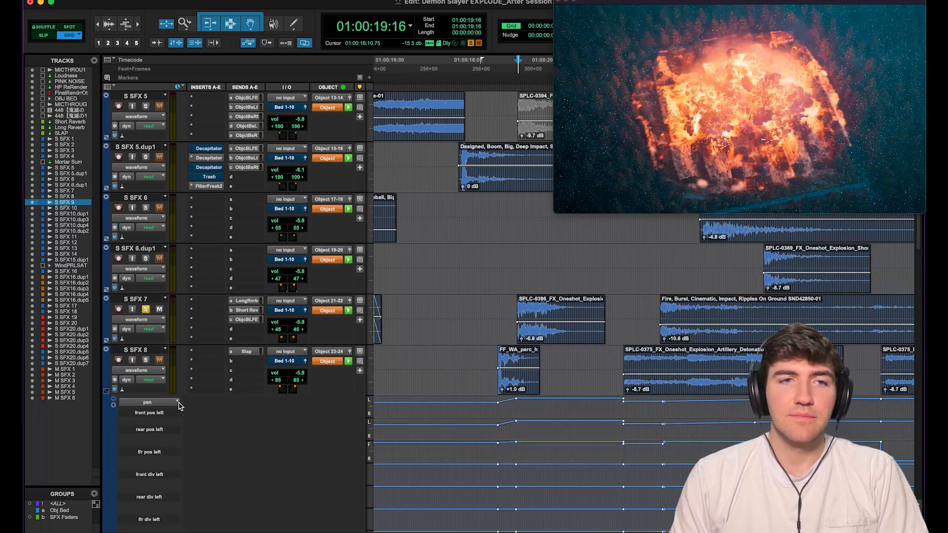
pyautogui.click(178, 403)
pyautogui.moveTo(197, 412)
pyautogui.click(237, 411)
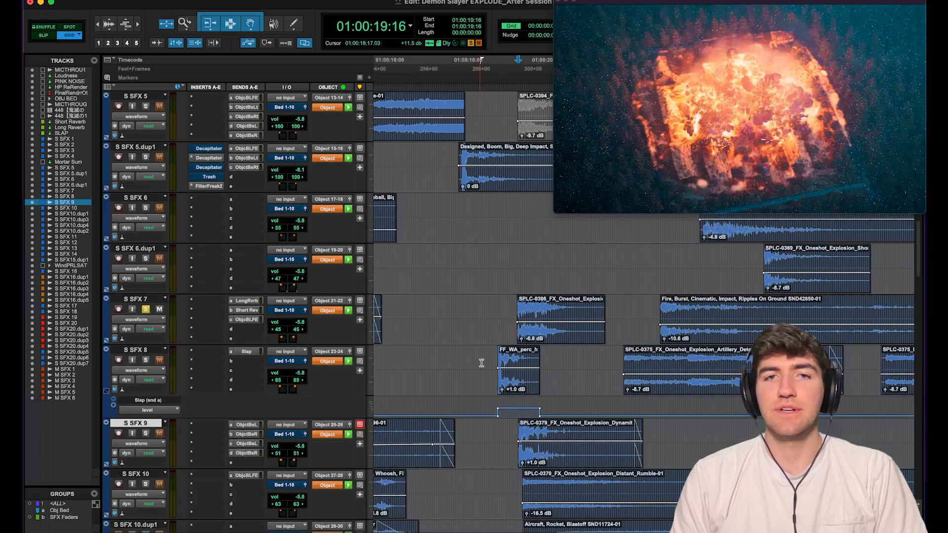
# Examine the object panner positions of the Short Reverb, Long Reverb and SLAP tracks in their output windows.
pyautogui.scroll(10, 472, 363)
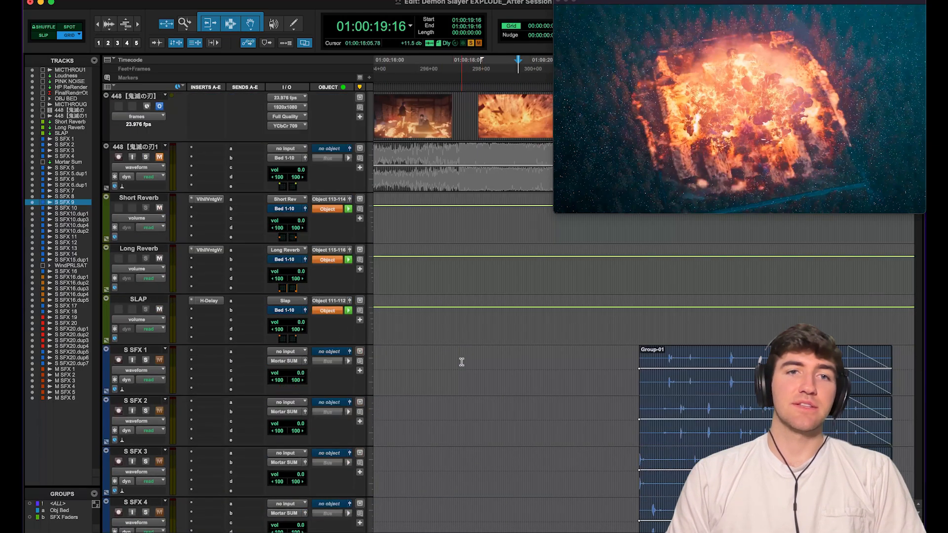
pyautogui.click(349, 200)
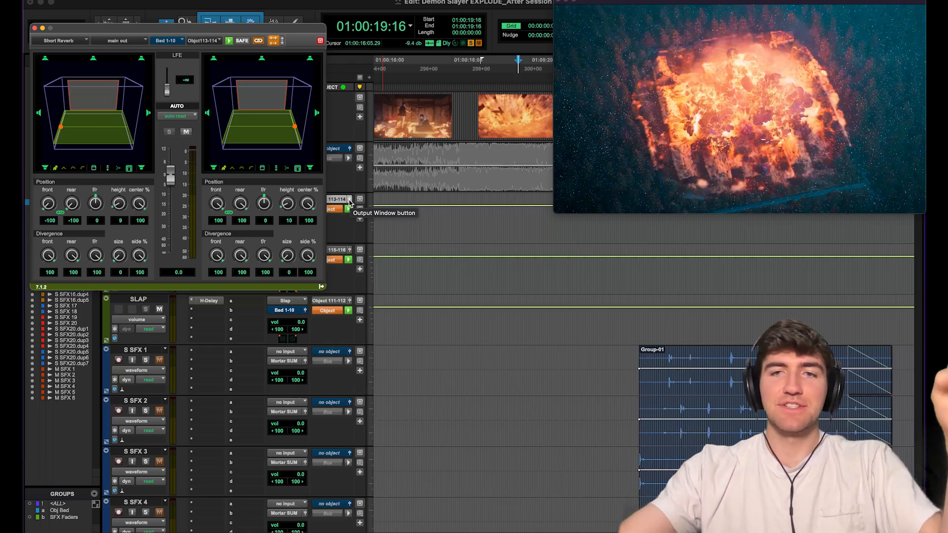
pyautogui.click(350, 200)
pyautogui.click(350, 198)
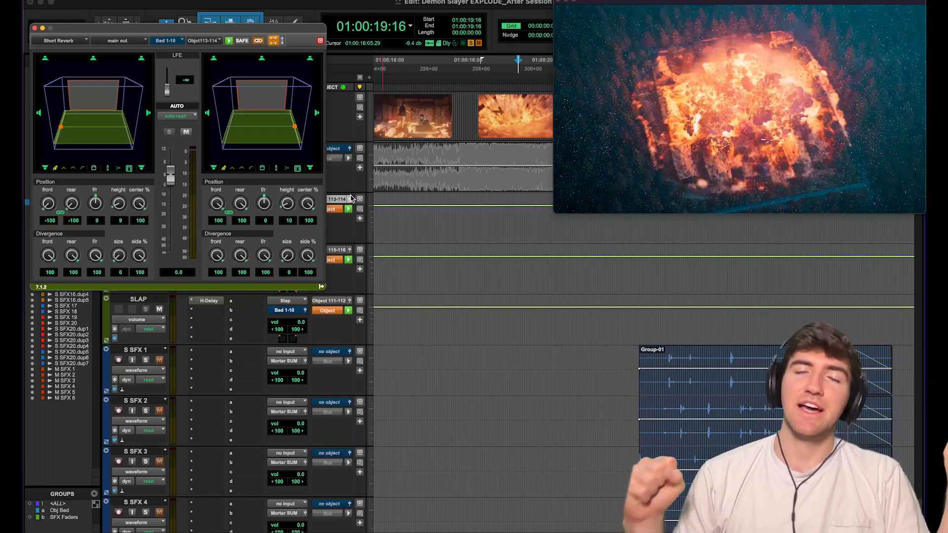
pyautogui.click(351, 249)
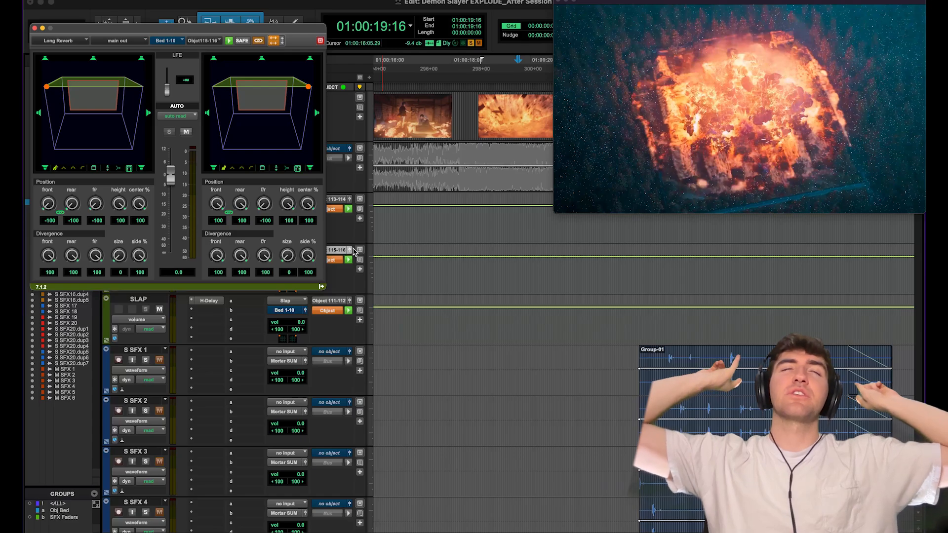
pyautogui.click(348, 301)
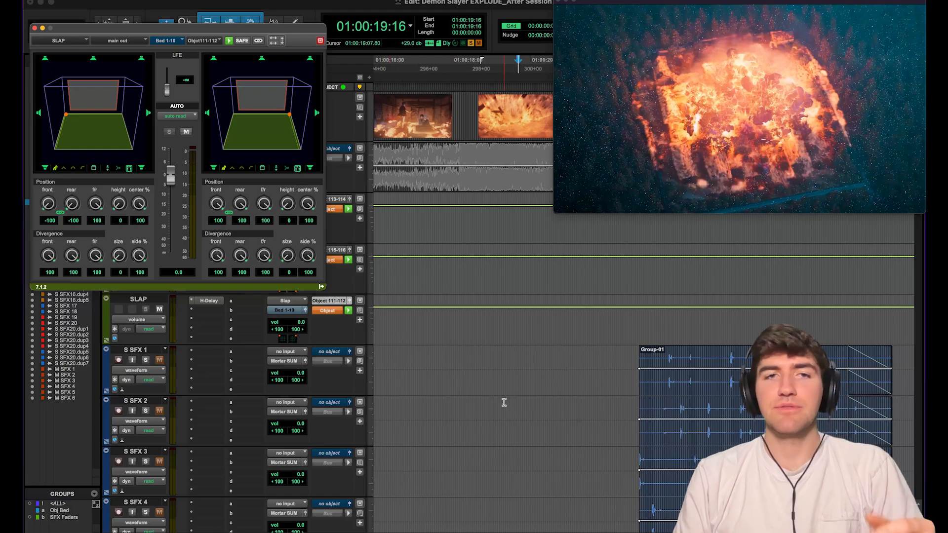
# Inspect the object panner of S SFX 7, unsolo the track and close its output window.
pyautogui.scroll(-10, 504, 400)
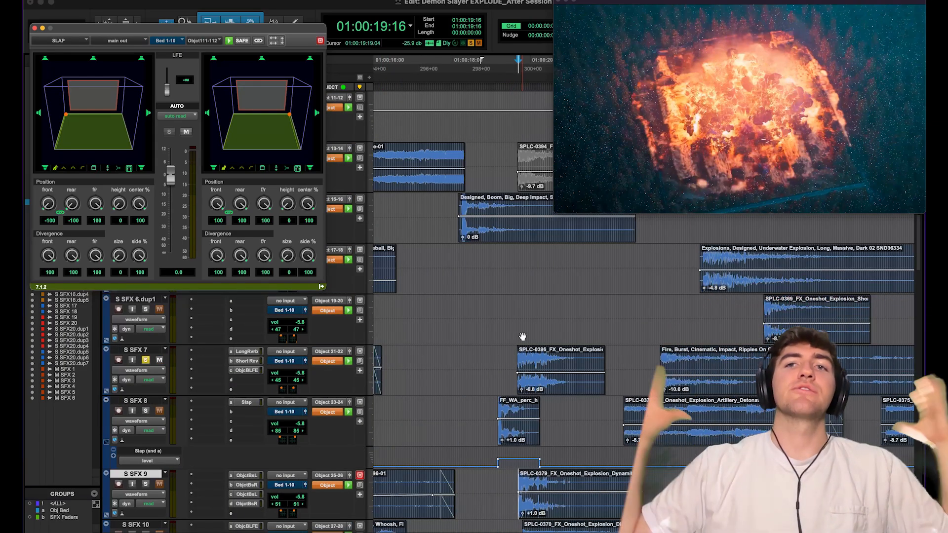
pyautogui.scroll(-3, 524, 345)
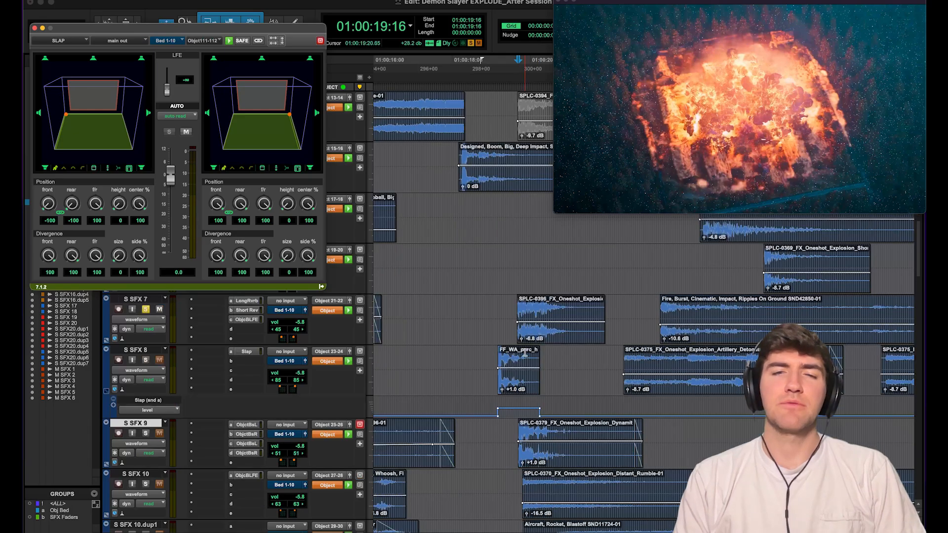
pyautogui.scroll(10, 530, 354)
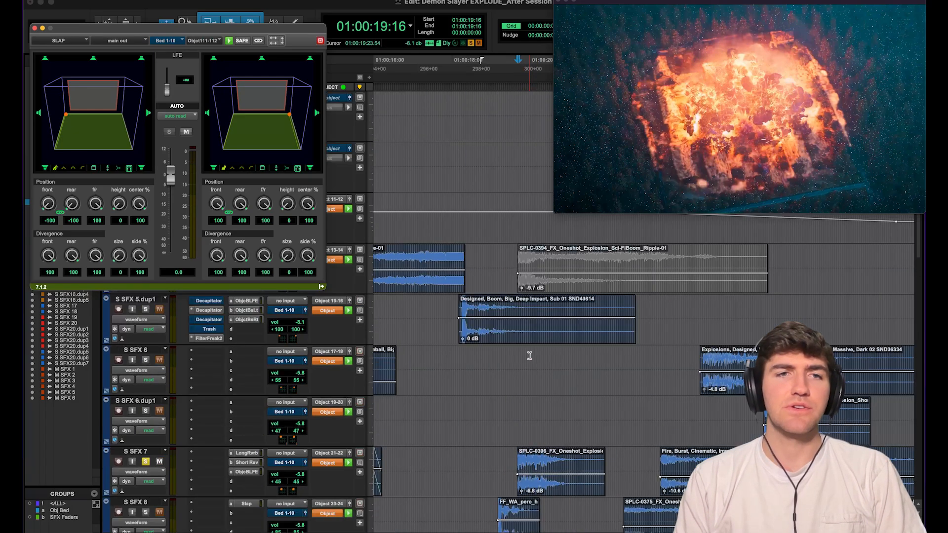
pyautogui.scroll(-6, 530, 355)
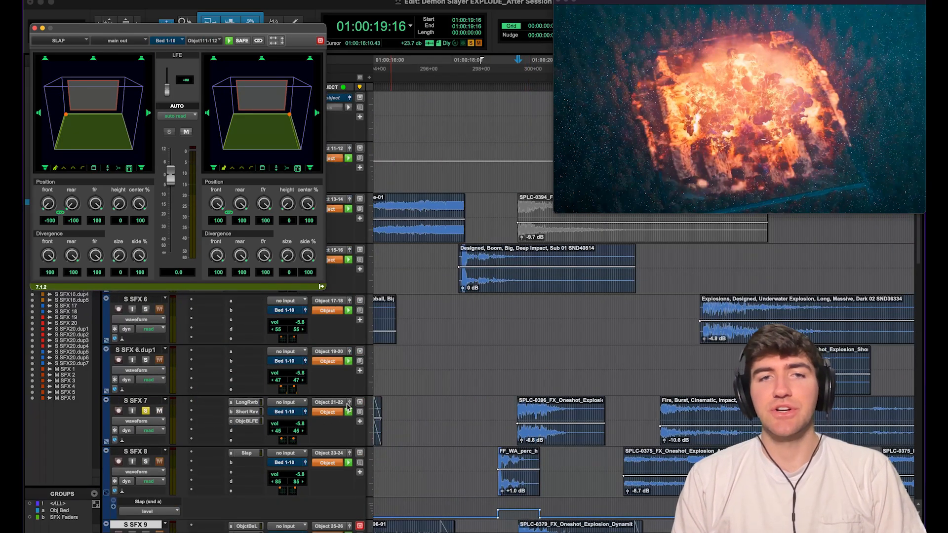
pyautogui.click(349, 403)
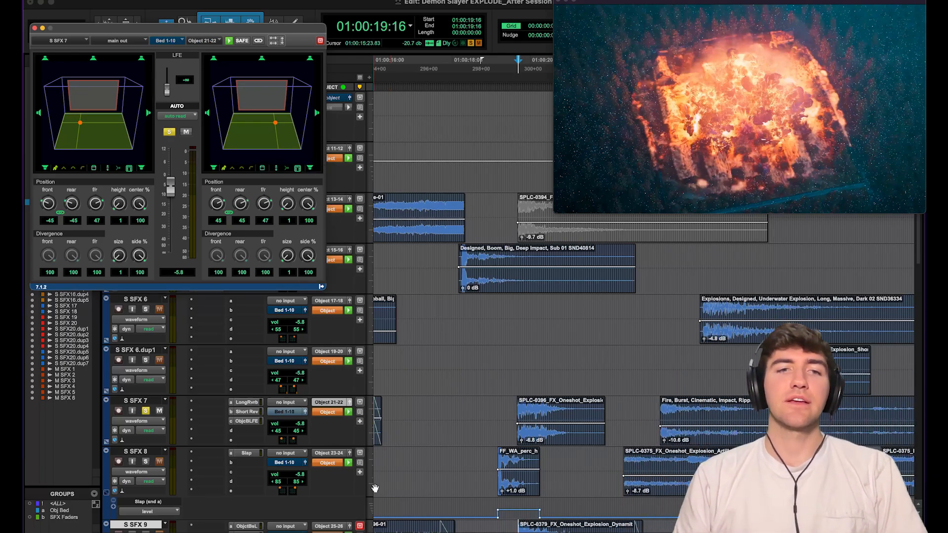
pyautogui.click(146, 411)
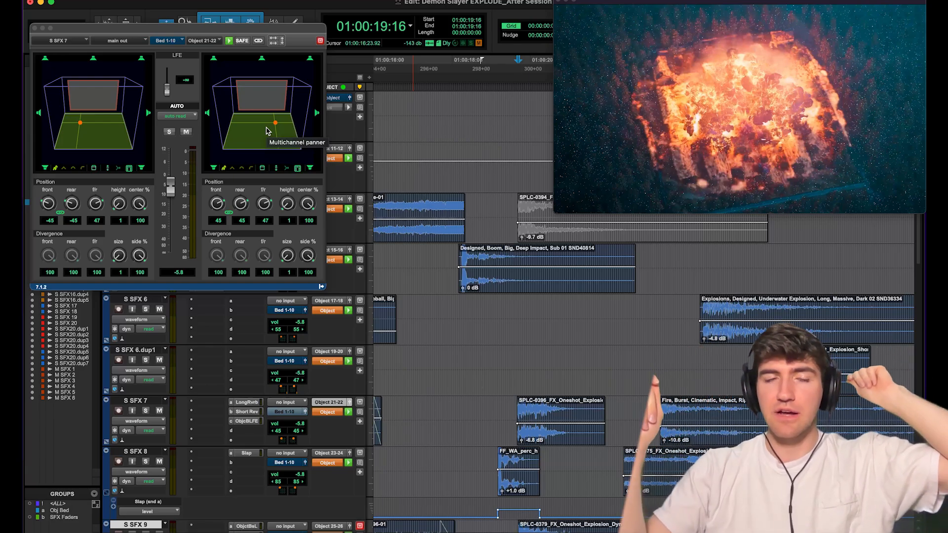
pyautogui.click(35, 31)
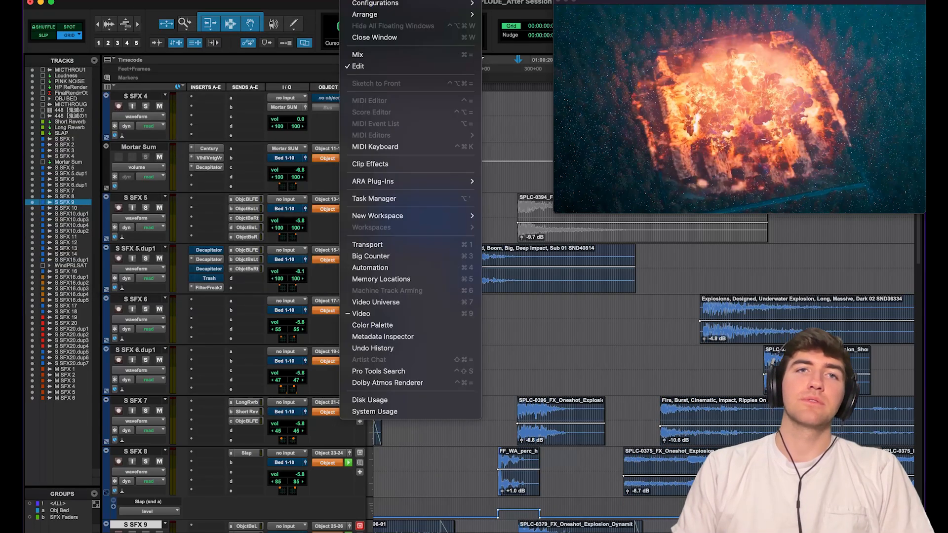
# Review the objects' binaural modes in the Dolby Atmos I/O Setup, view the mode options for Object 33-34, and close the setup.
pyautogui.click(395, 59)
pyautogui.click(288, 85)
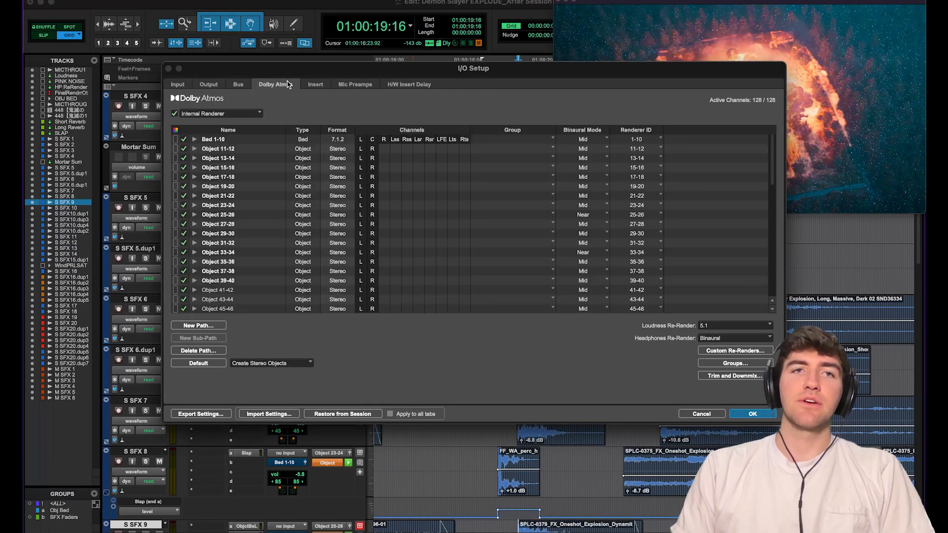
pyautogui.scroll(-3, 351, 232)
pyautogui.scroll(-4, 580, 167)
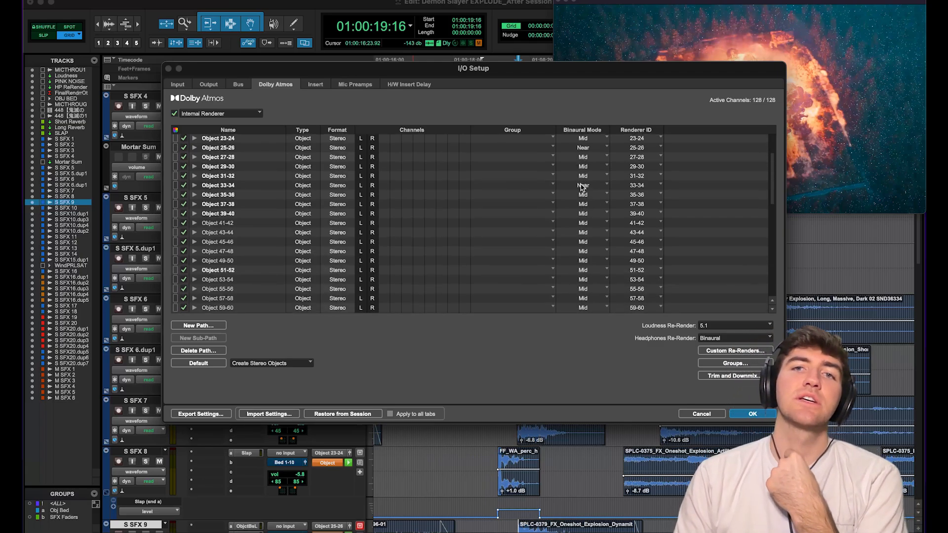
pyautogui.click(583, 185)
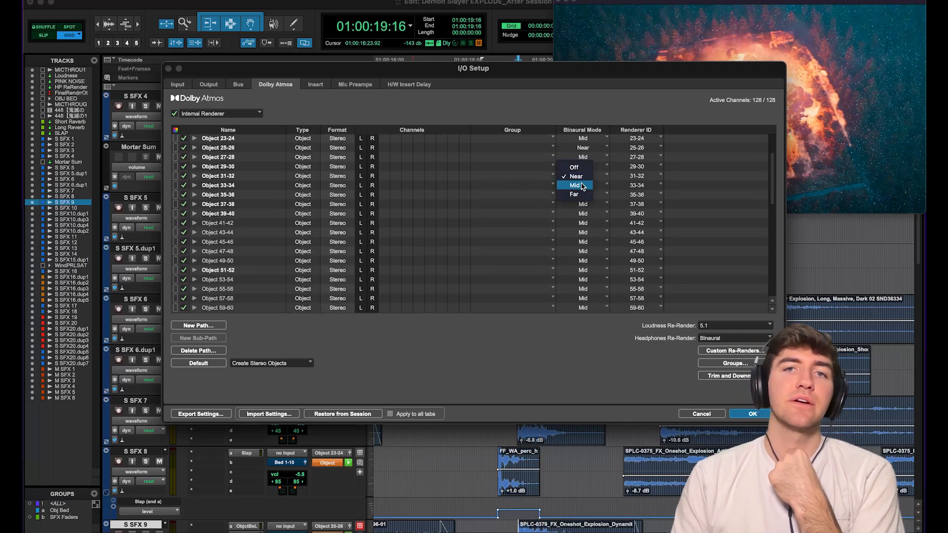
pyautogui.click(520, 185)
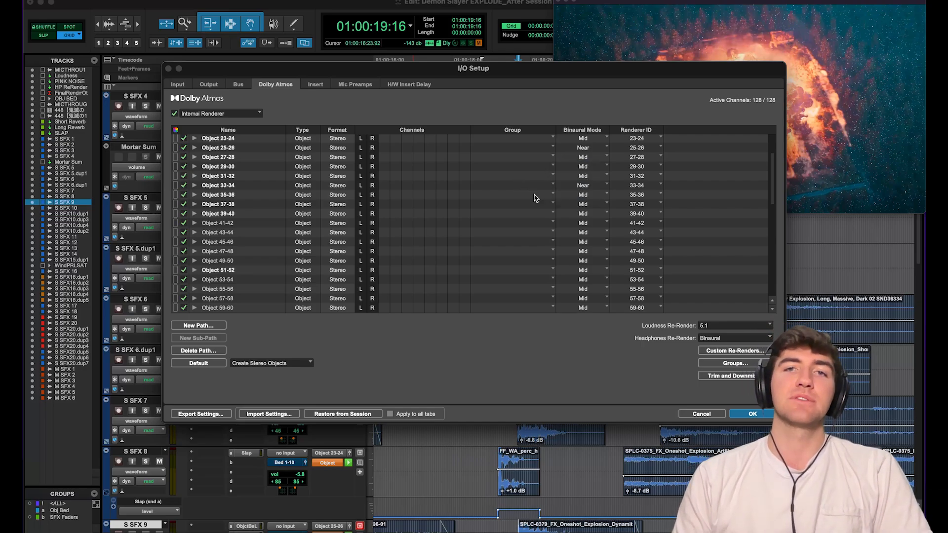
pyautogui.click(734, 414)
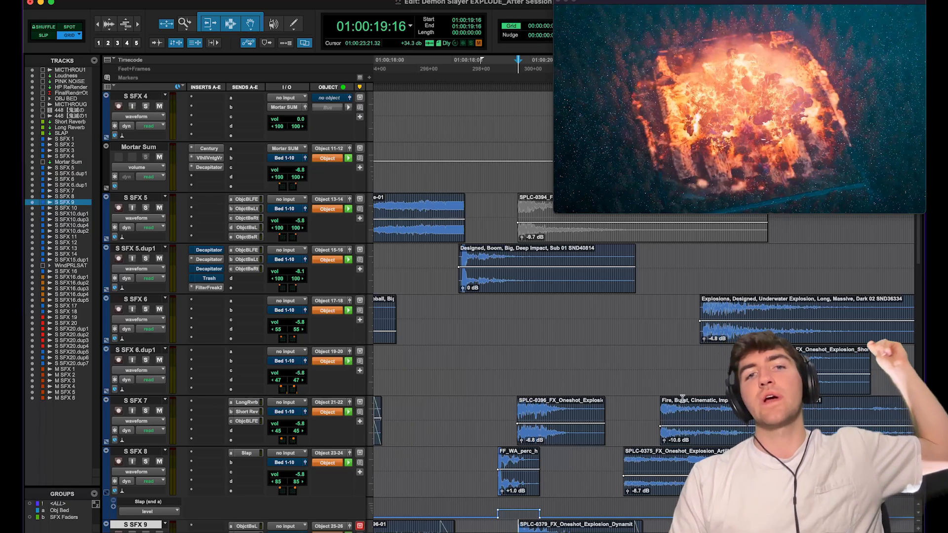
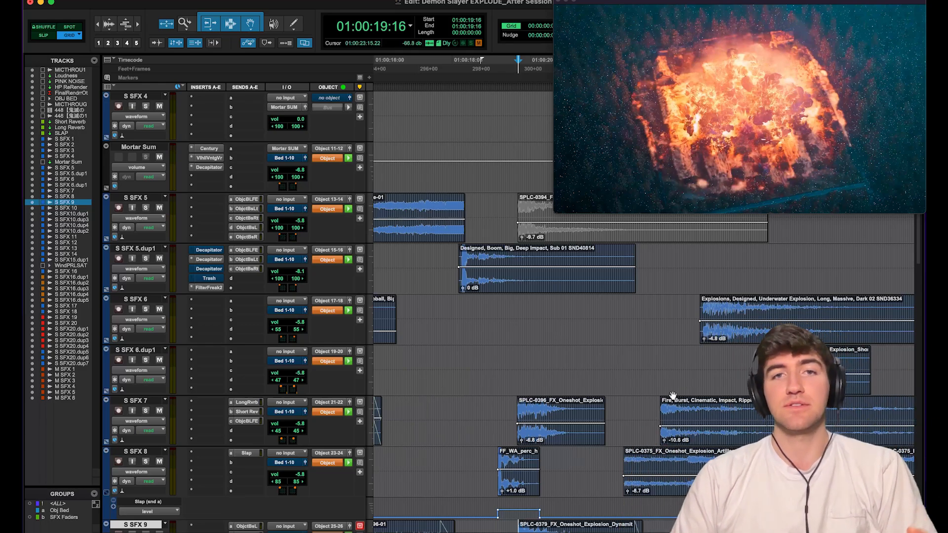
# Place the cursor at 01:00:18:00 on S SFX 5.dup1 and look over the surrounding tracks' object assignments.
pyautogui.click(463, 273)
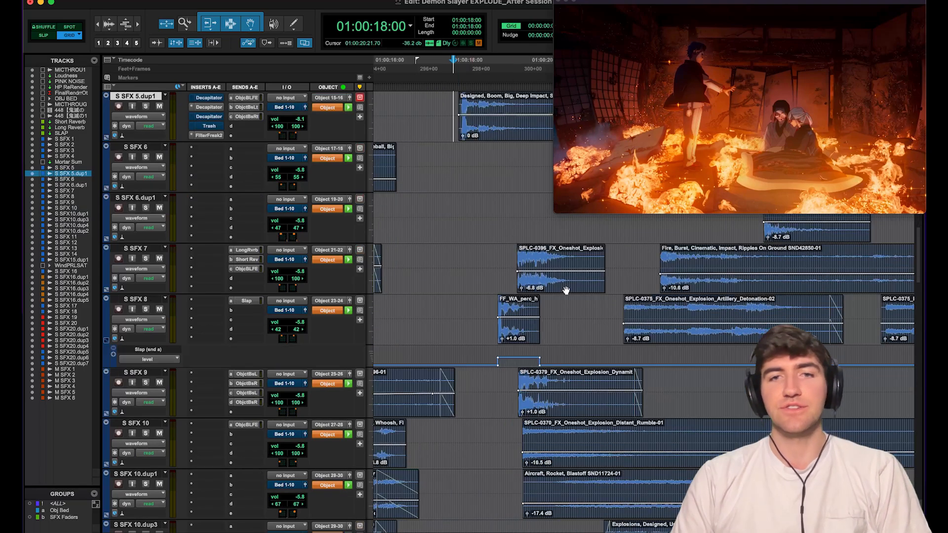
pyautogui.scroll(-3, 567, 295)
pyautogui.scroll(3, 567, 295)
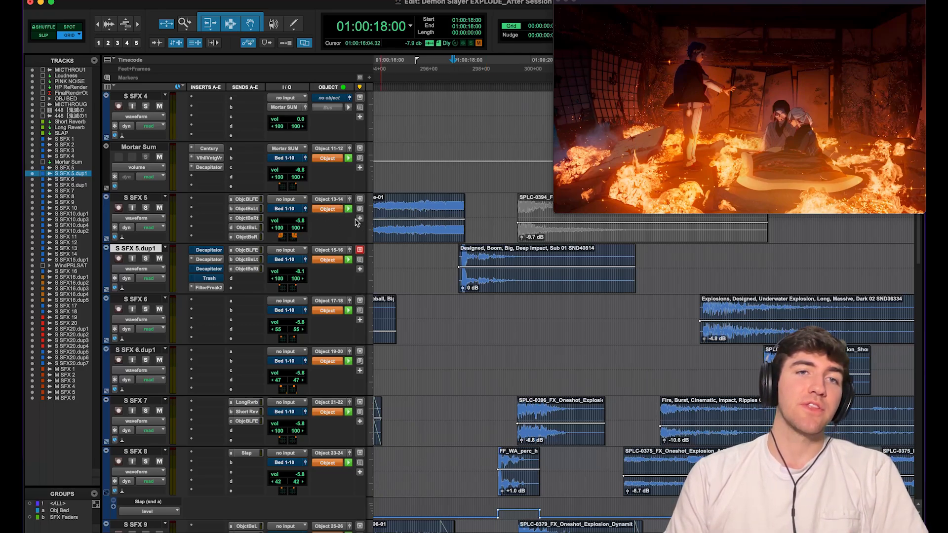
pyautogui.scroll(-2, 446, 375)
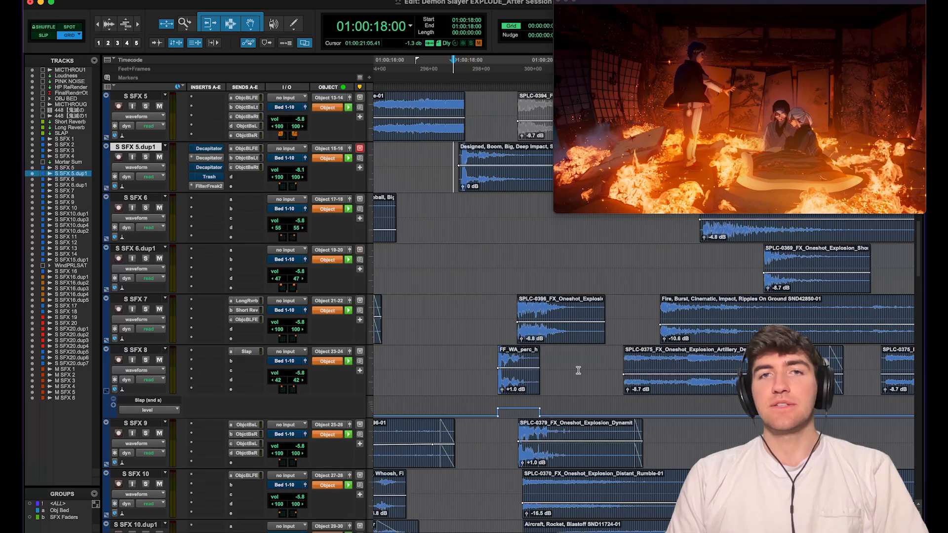
# Reopen the I/O Setup and check the Dolby Atmos bed and object list.
pyautogui.scroll(1, 578, 371)
pyautogui.click(326, 0)
pyautogui.moveTo(355, 0)
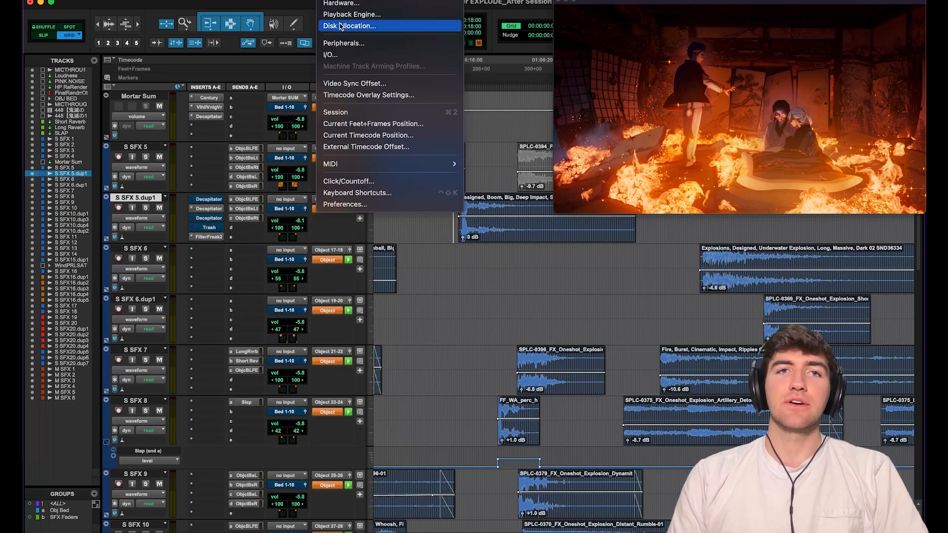
pyautogui.click(464, 26)
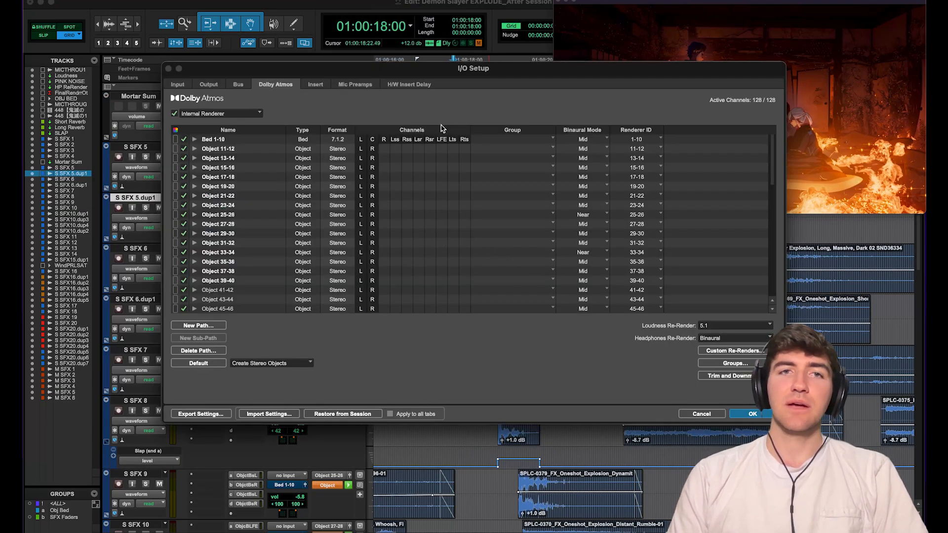
# Play S SFX 15.dup1 from 01:00:26:10 with its object panner open to watch the whoosh's panning automation, then stop.
pyautogui.scroll(-1, 414, 195)
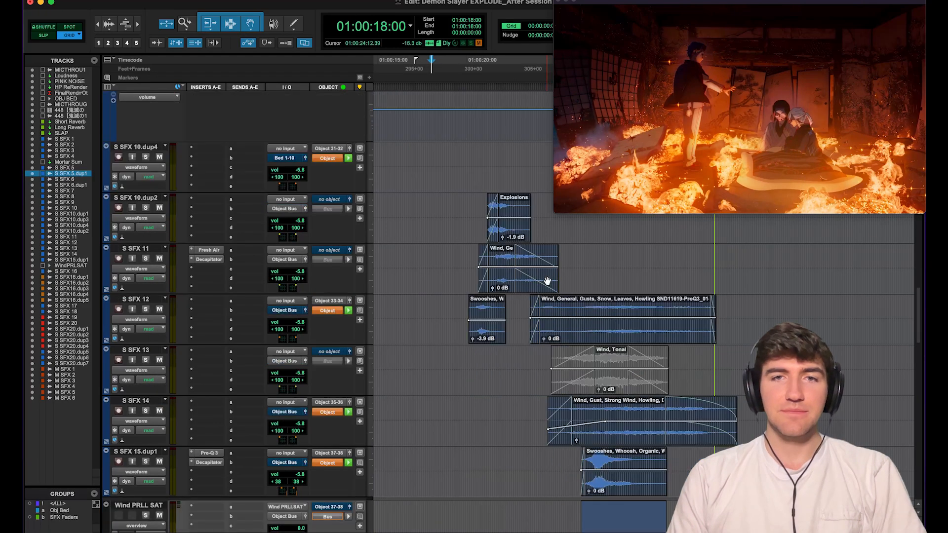
pyautogui.scroll(-2, 547, 280)
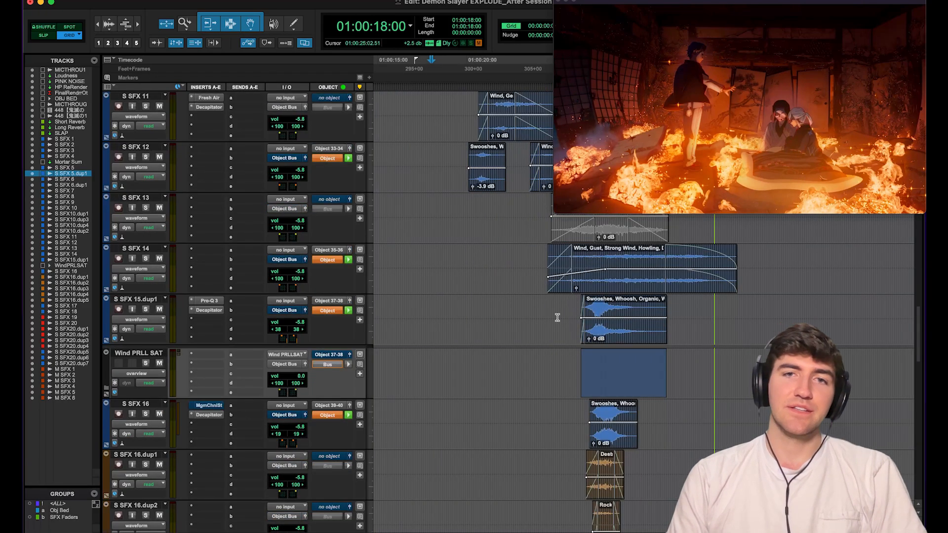
pyautogui.scroll(-1, 557, 317)
pyautogui.click(412, 245)
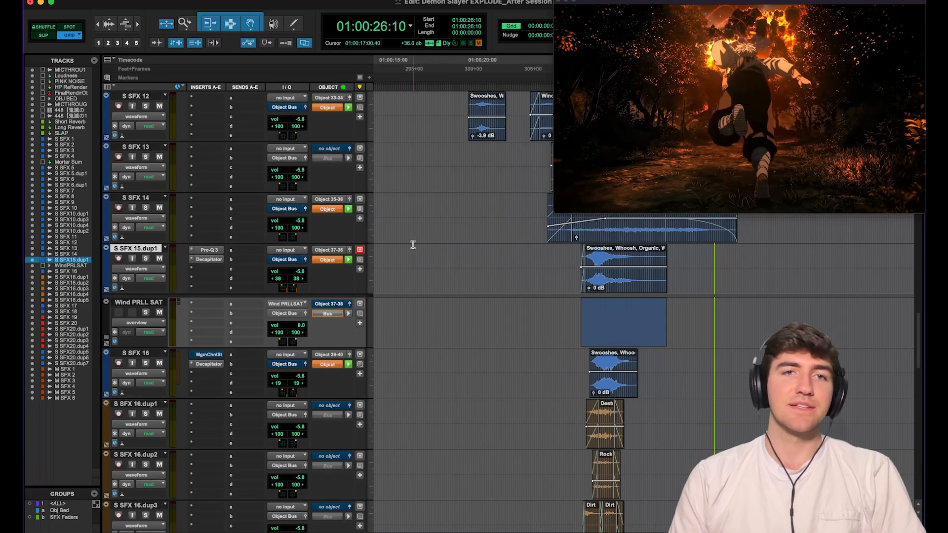
pyautogui.click(348, 251)
pyautogui.press('space')
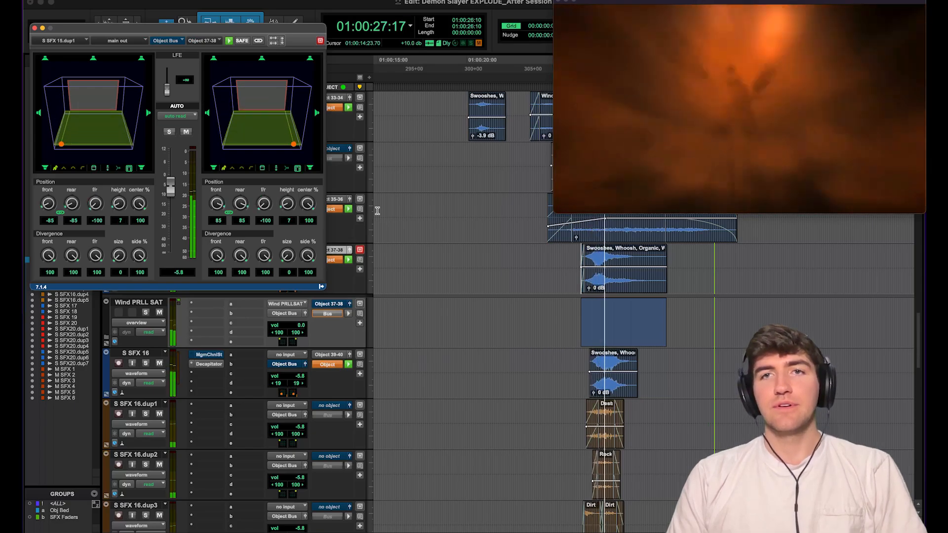
pyautogui.press('space')
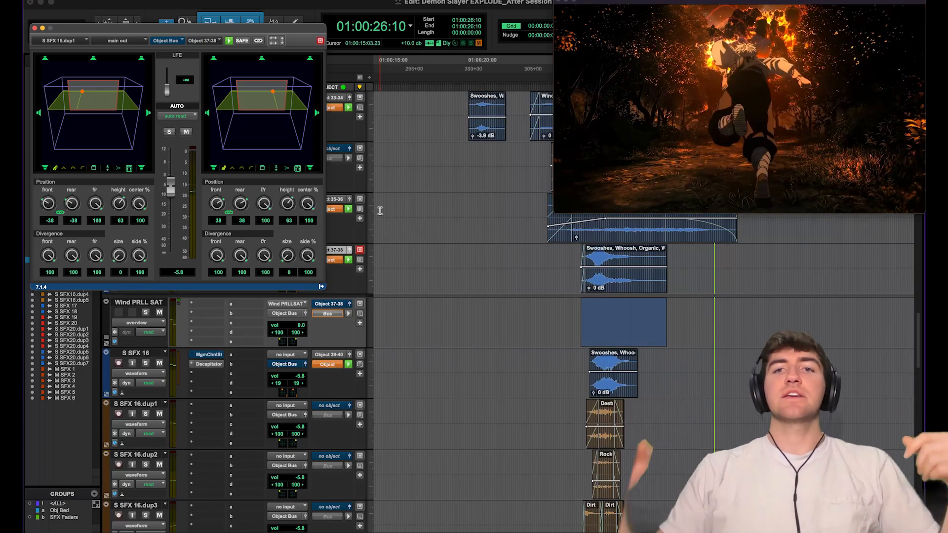
# Play S SFX 16 from 01:00:26:21 while watching its object panner, then stop and close the output window.
pyautogui.click(588, 369)
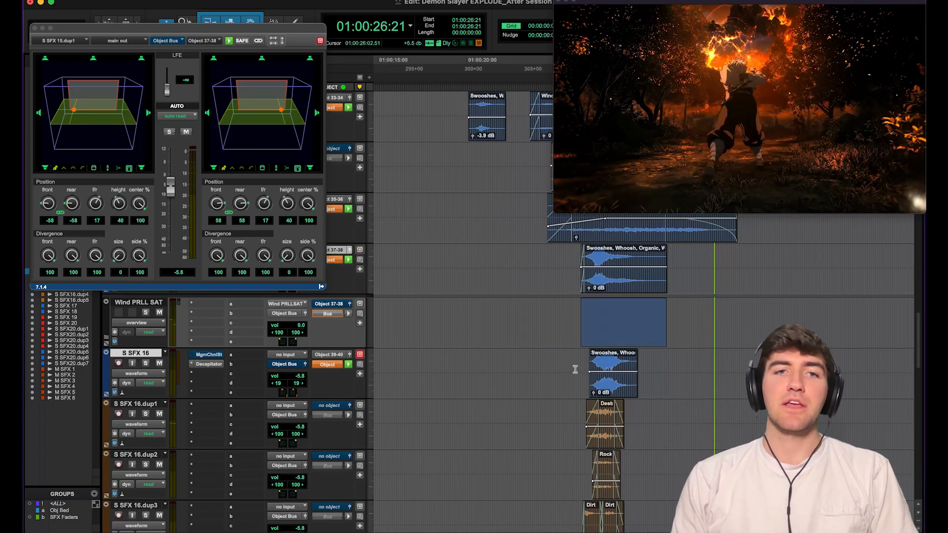
pyautogui.press('space')
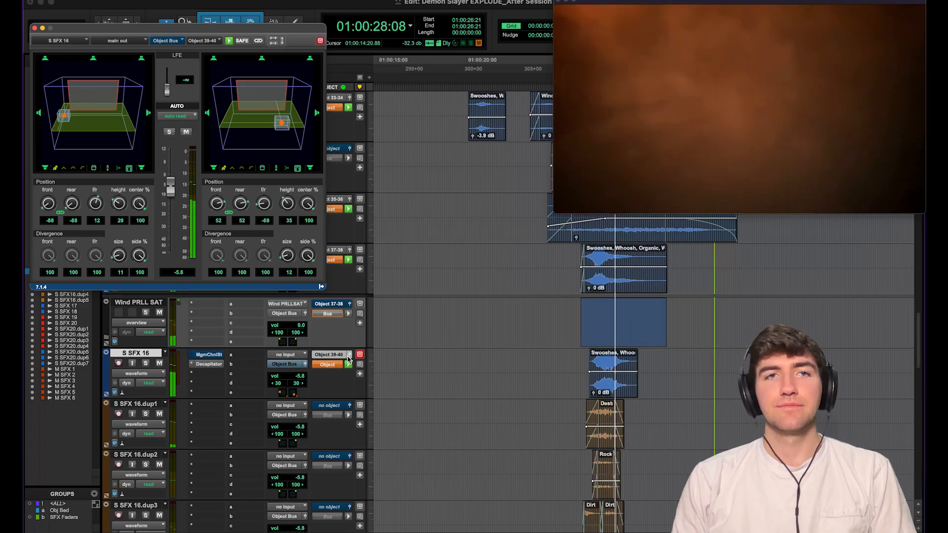
pyautogui.press('space')
pyautogui.click(349, 360)
pyautogui.scroll(-5, 588, 380)
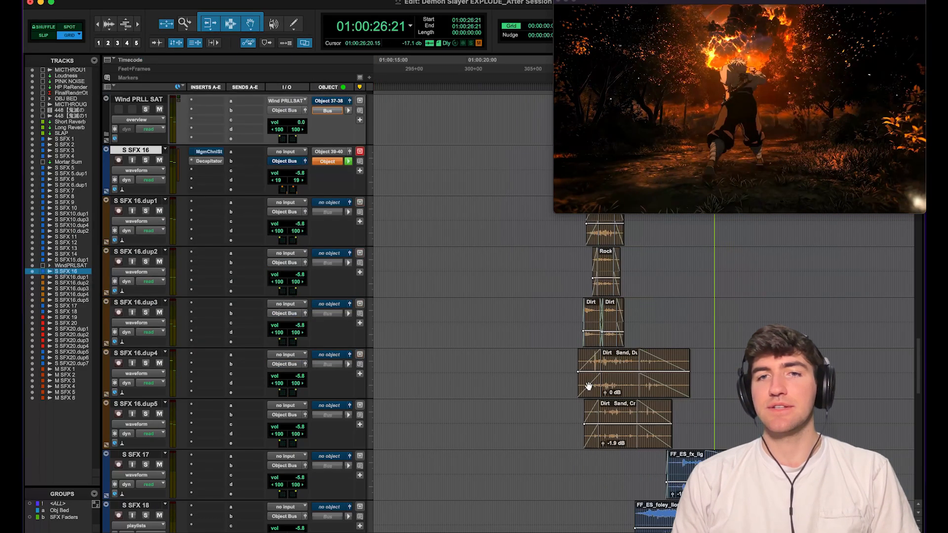
# Place the cursor at 01:00:26:06 on S SFX 16.dup4 and look over the neighbouring dirt and rock layers.
pyautogui.click(562, 367)
pyautogui.press('Tab')
pyautogui.scroll(-3, 560, 367)
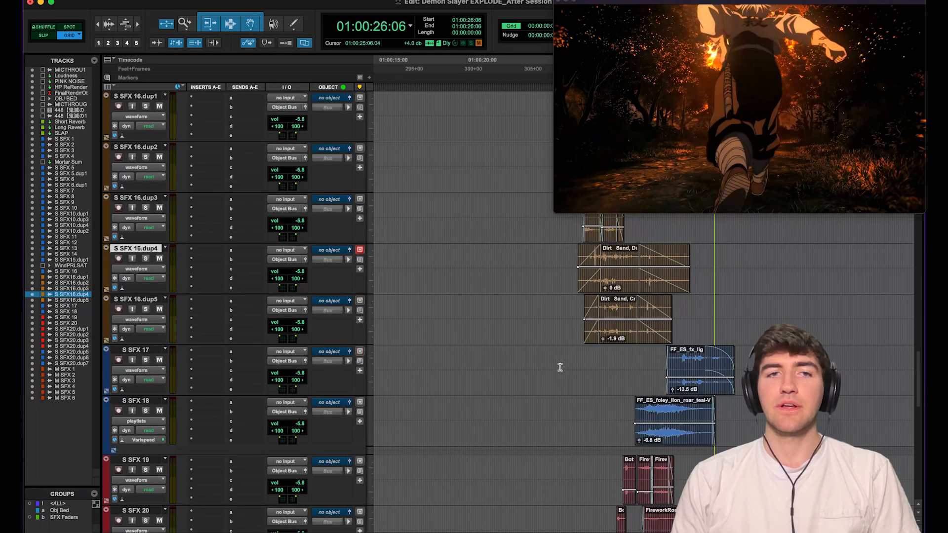
pyautogui.scroll(3, 560, 368)
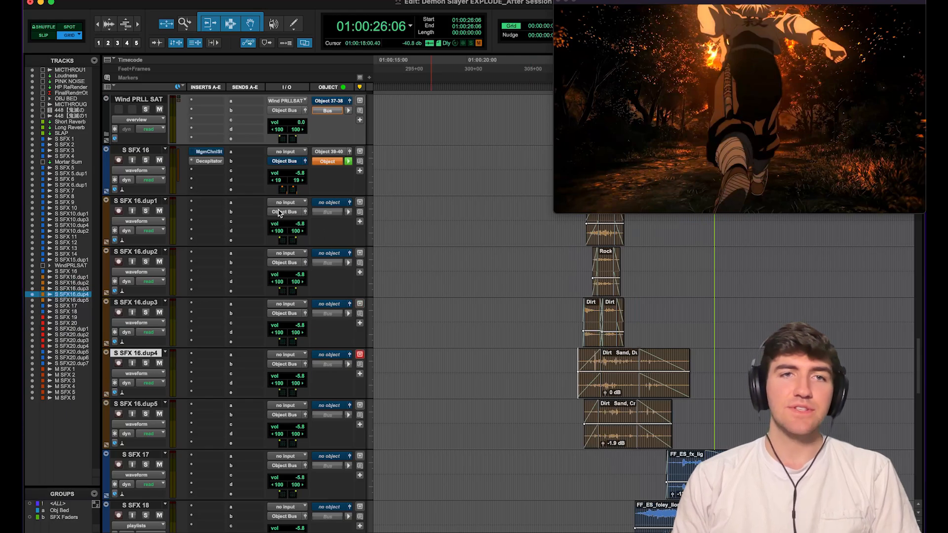
pyautogui.scroll(2, 407, 287)
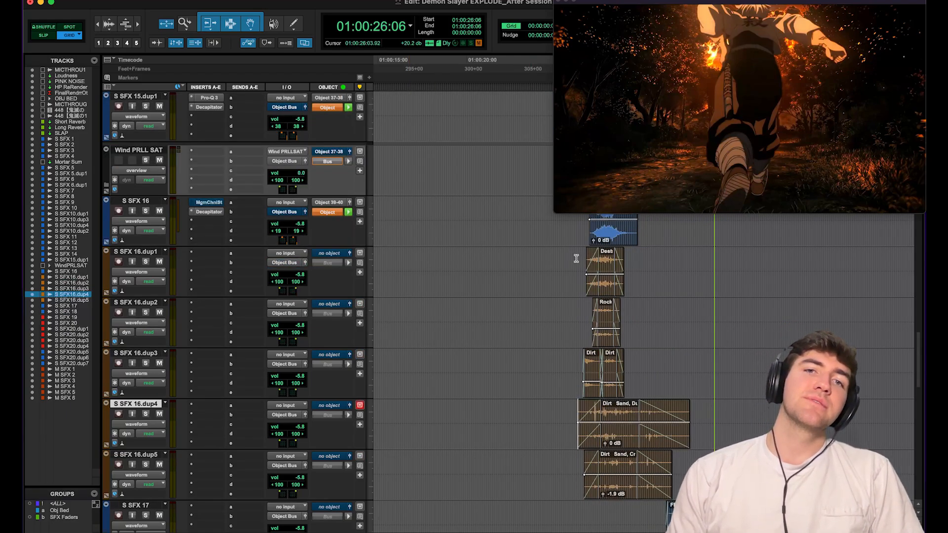
# Place the cursor at 01:00:25:19 on S SFX 16.dup1, check its output bus choices, and inspect the Object Bus panners of S SFX 16.dup1 and dup2.
pyautogui.click(569, 257)
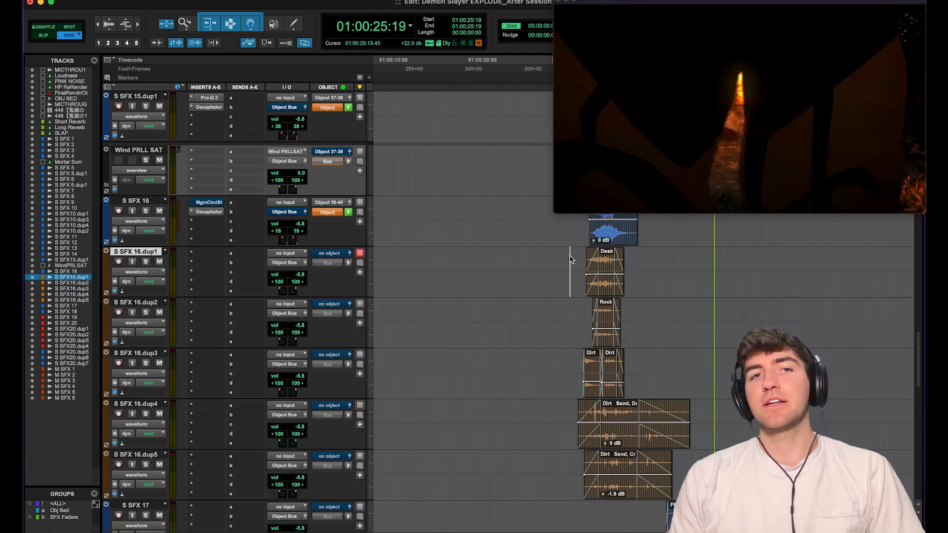
pyautogui.click(292, 264)
pyautogui.moveTo(304, 274)
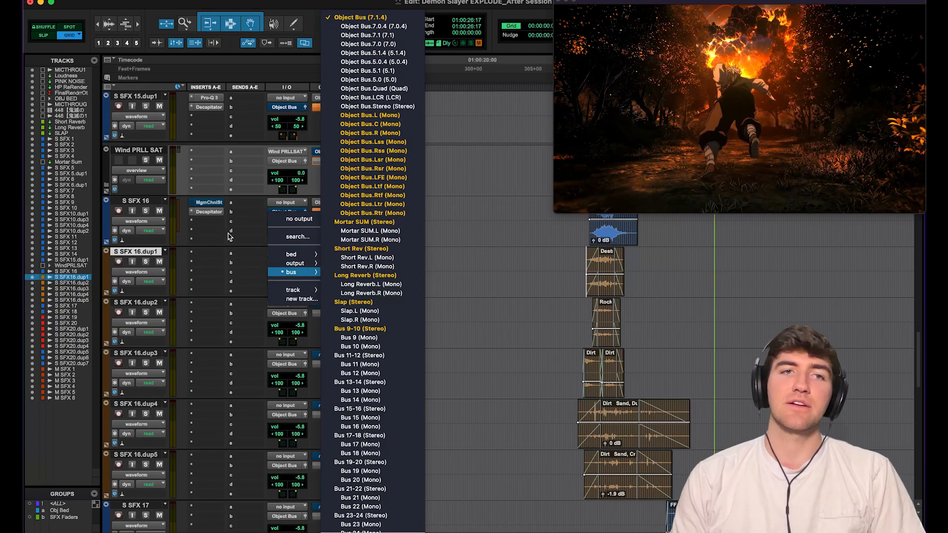
pyautogui.click(249, 264)
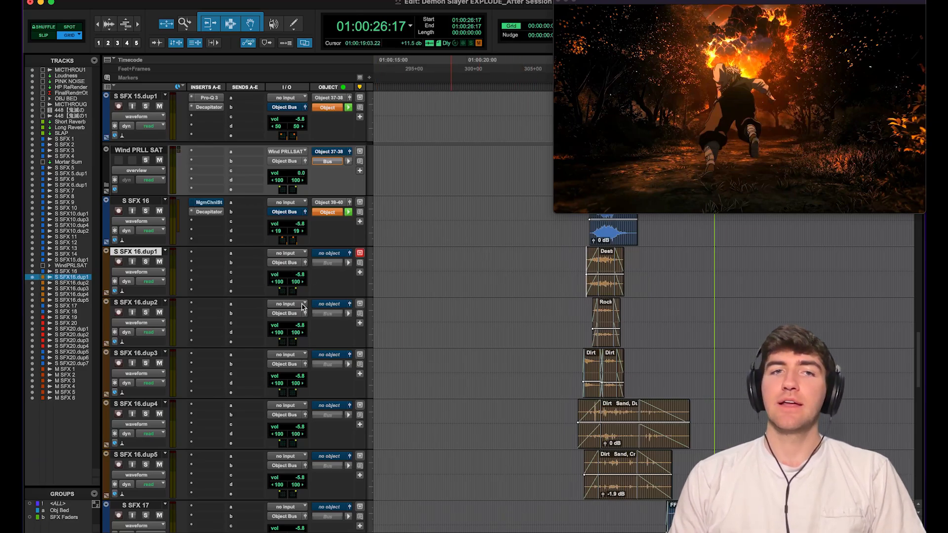
pyautogui.click(305, 262)
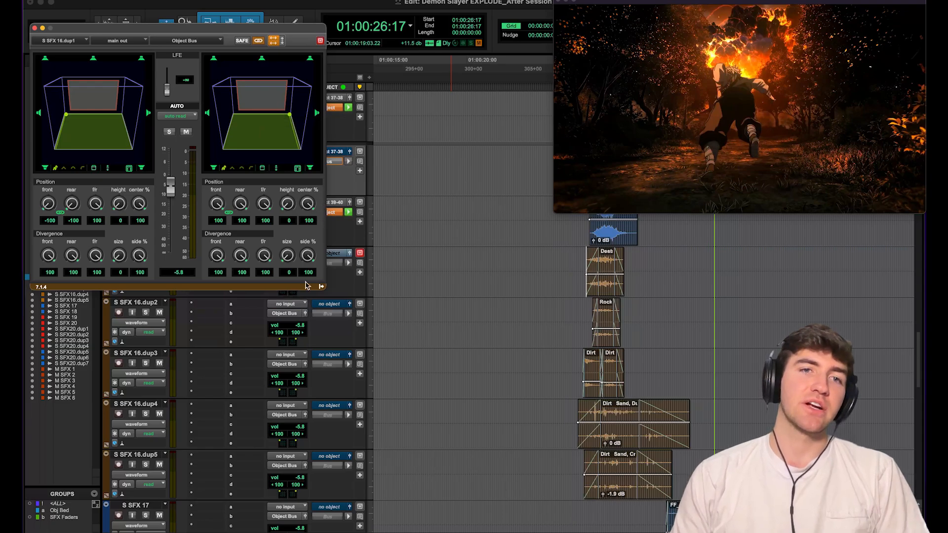
pyautogui.click(303, 314)
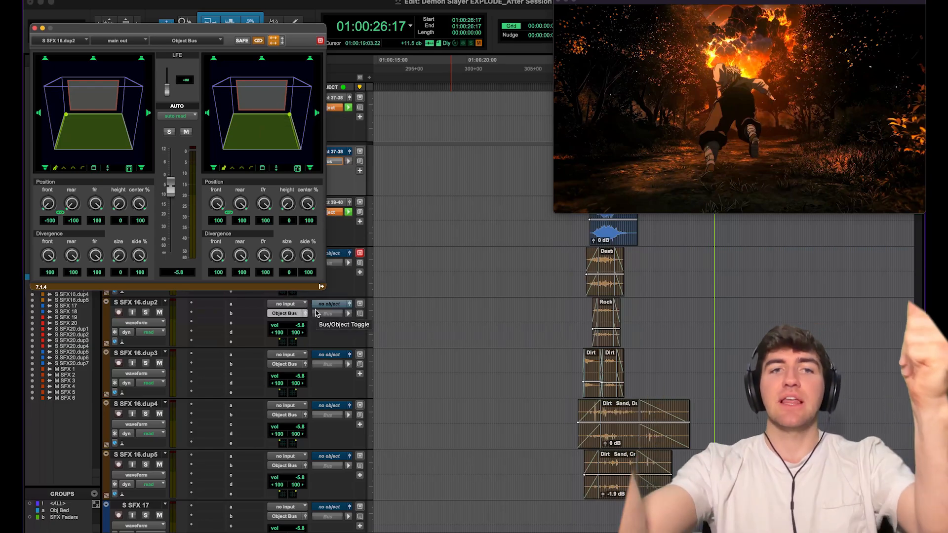
pyautogui.click(306, 314)
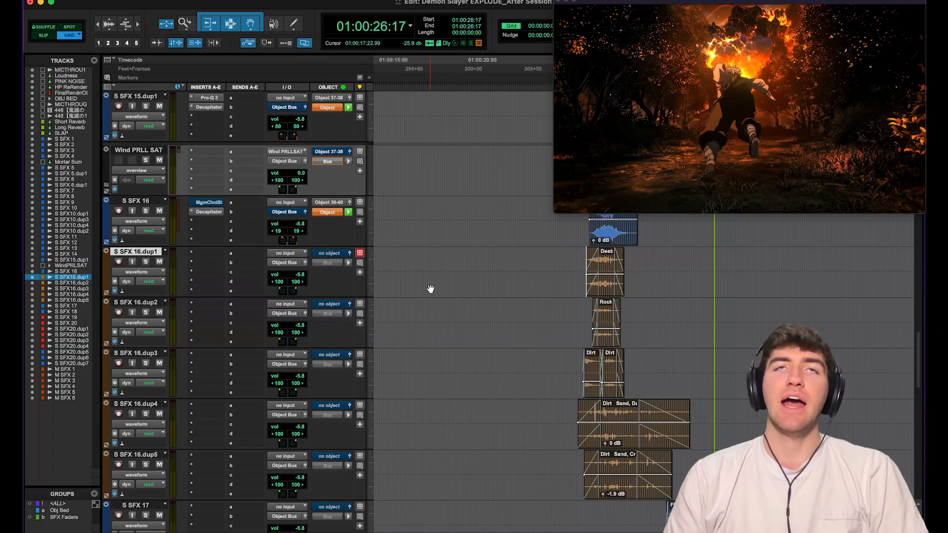
# Look over the session's remaining SFX layers and compare their Object Bus, bed and object routing.
pyautogui.scroll(3, 550, 367)
pyautogui.scroll(-8, 568, 375)
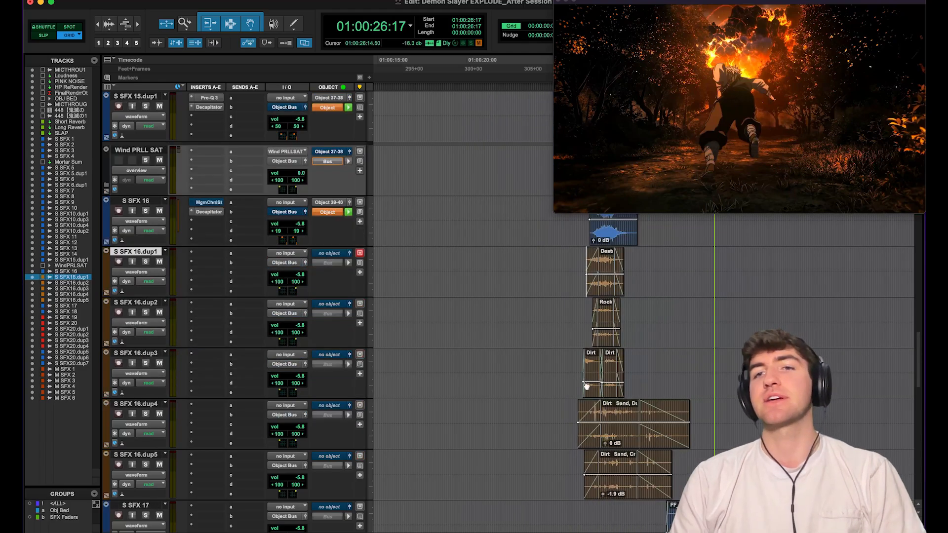
pyautogui.scroll(-6, 626, 356)
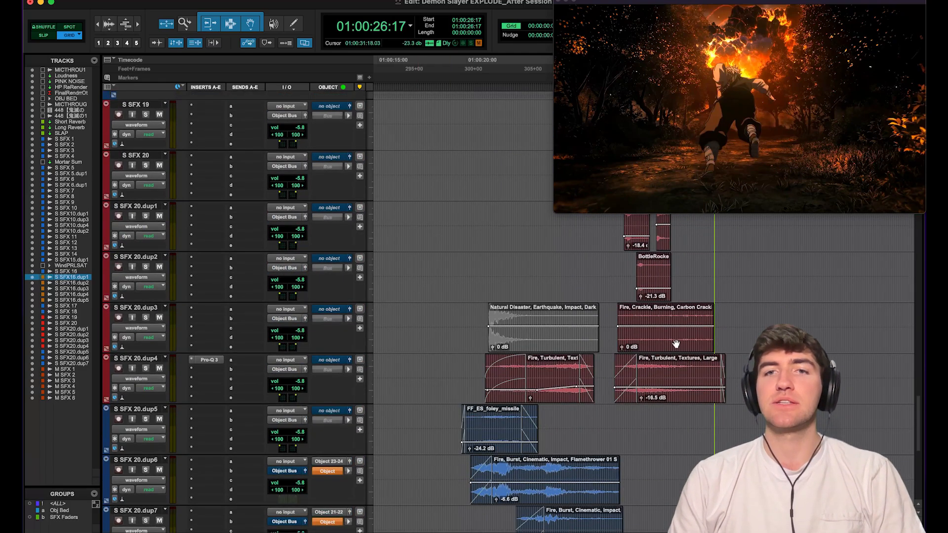
pyautogui.scroll(20, 626, 356)
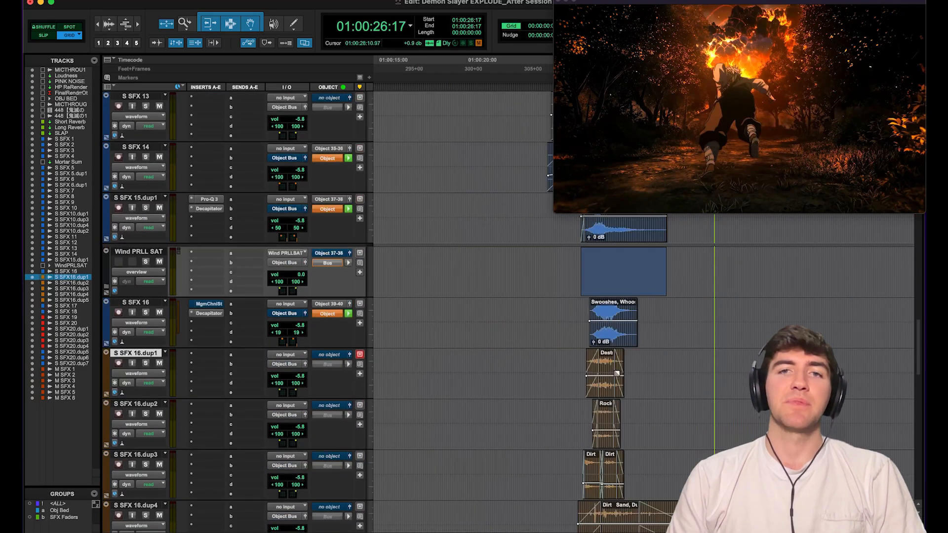
pyautogui.scroll(-3, 579, 306)
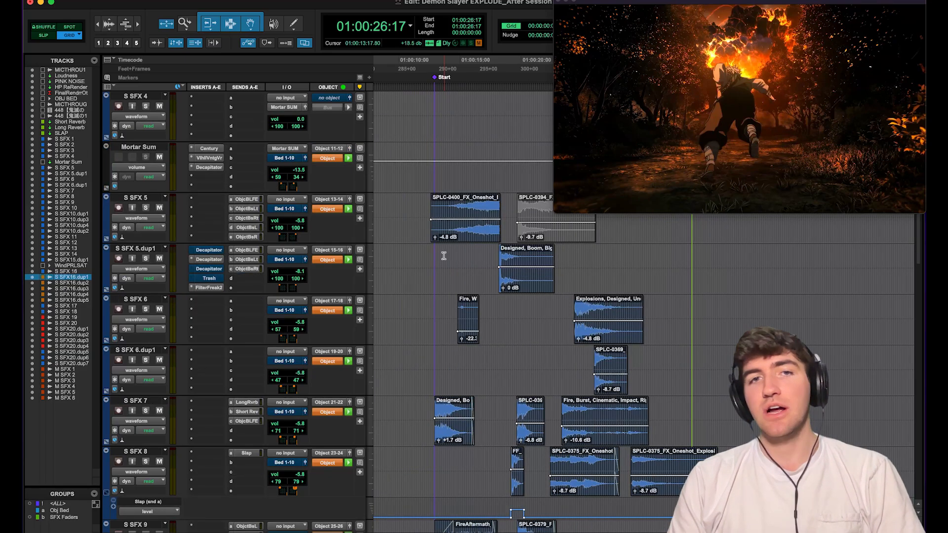
pyautogui.scroll(5, 424, 234)
pyautogui.scroll(-8, 423, 234)
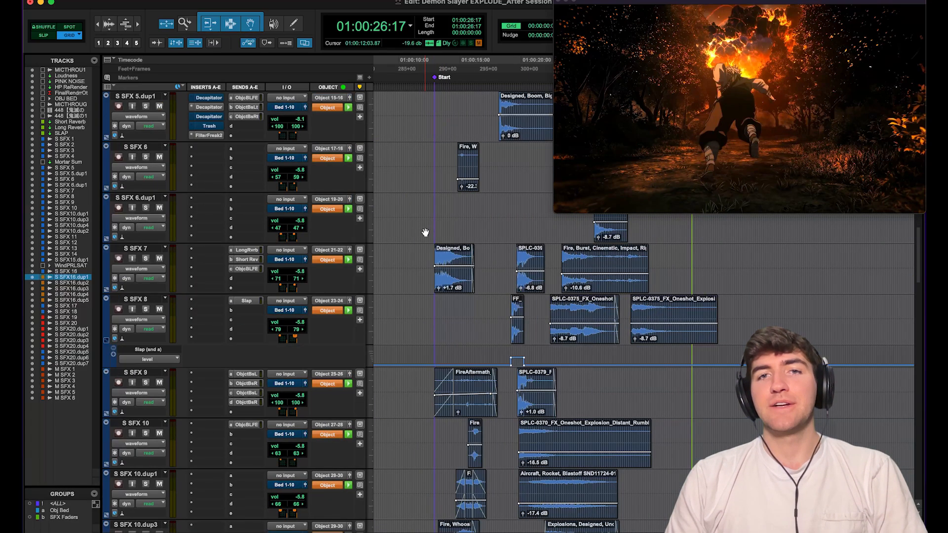
# Locate the clip boundary at 01:00:19:04 on S SFX 8, and play the explosion scene from 01:00:12:19 on that track.
pyautogui.click(507, 260)
pyautogui.scroll(-1, 507, 260)
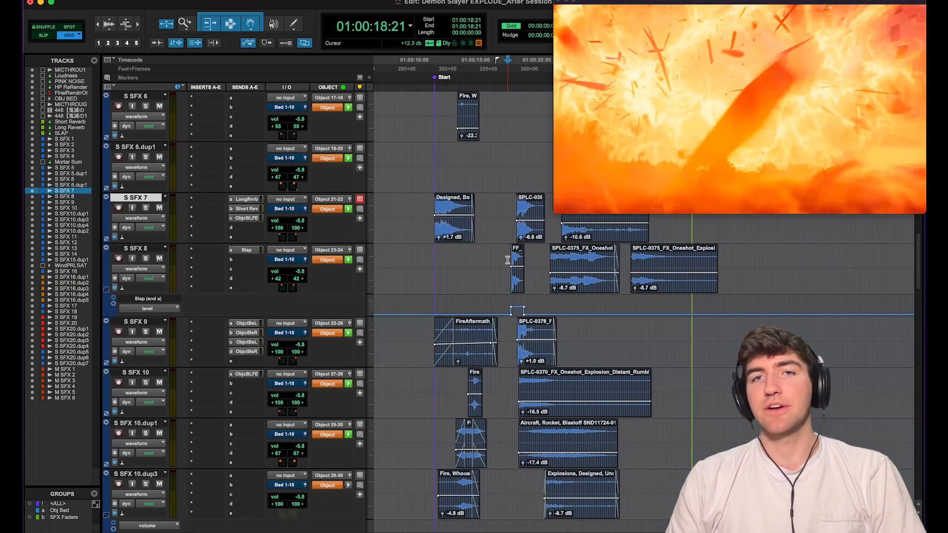
pyautogui.click(508, 261)
pyautogui.press('Tab')
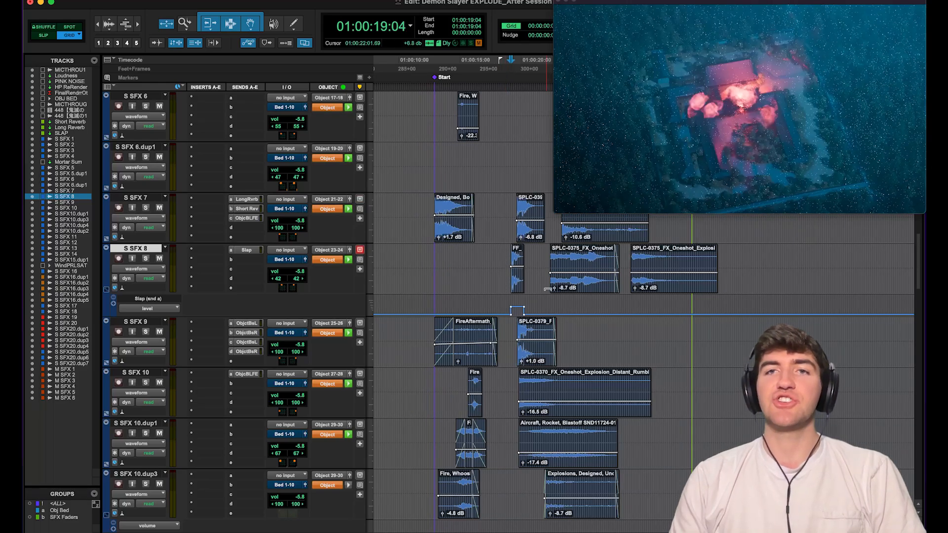
pyautogui.click(435, 256)
pyautogui.click(433, 257)
pyautogui.press('space')
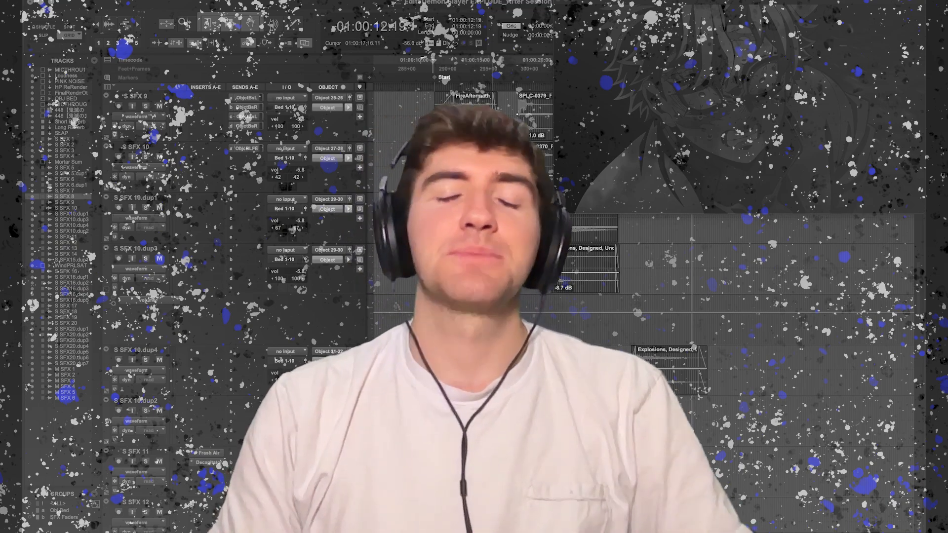
pyautogui.scroll(5, 491, 296)
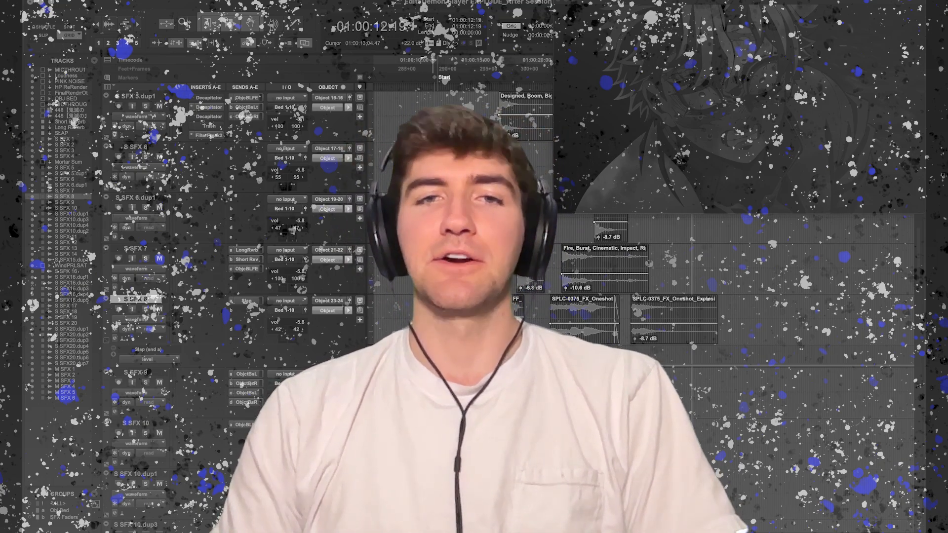
pyautogui.scroll(8, 692, 345)
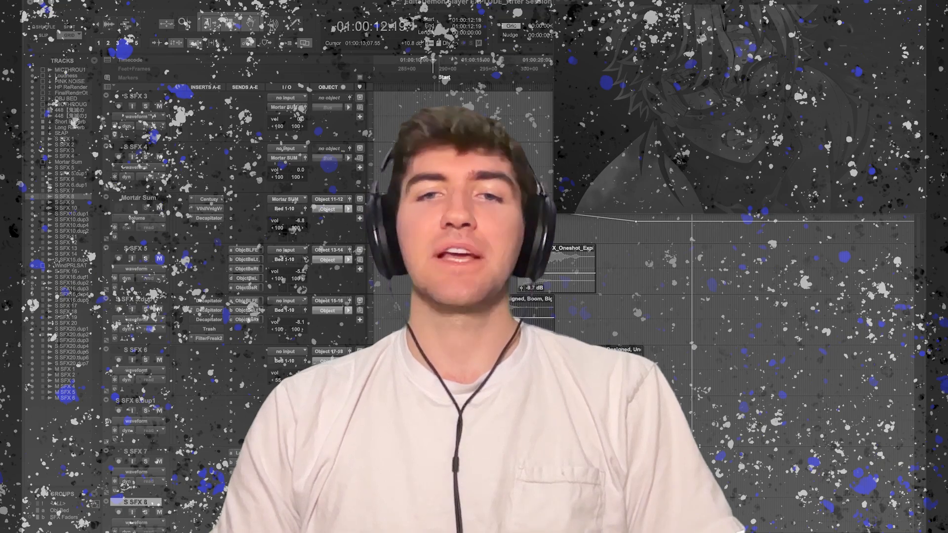
pyautogui.scroll(10, 691, 297)
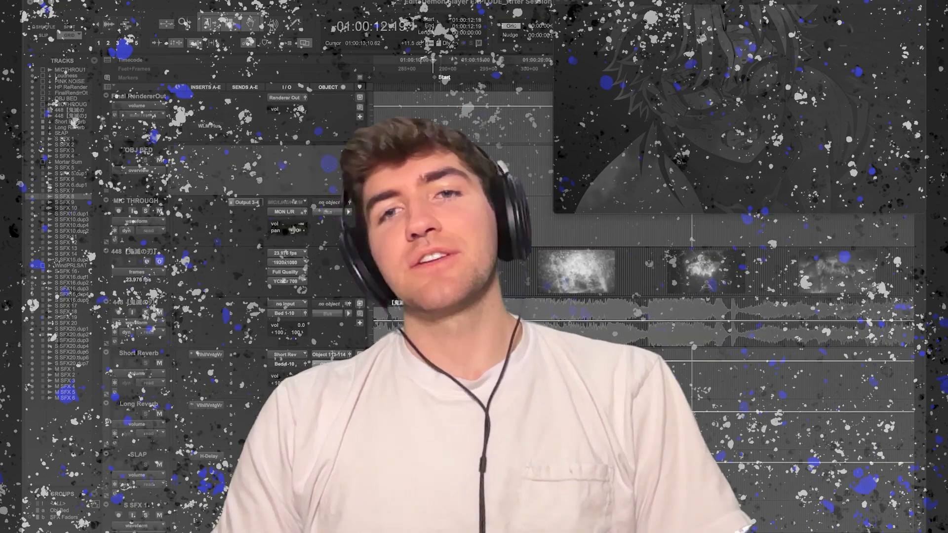
pyautogui.scroll(3, 691, 297)
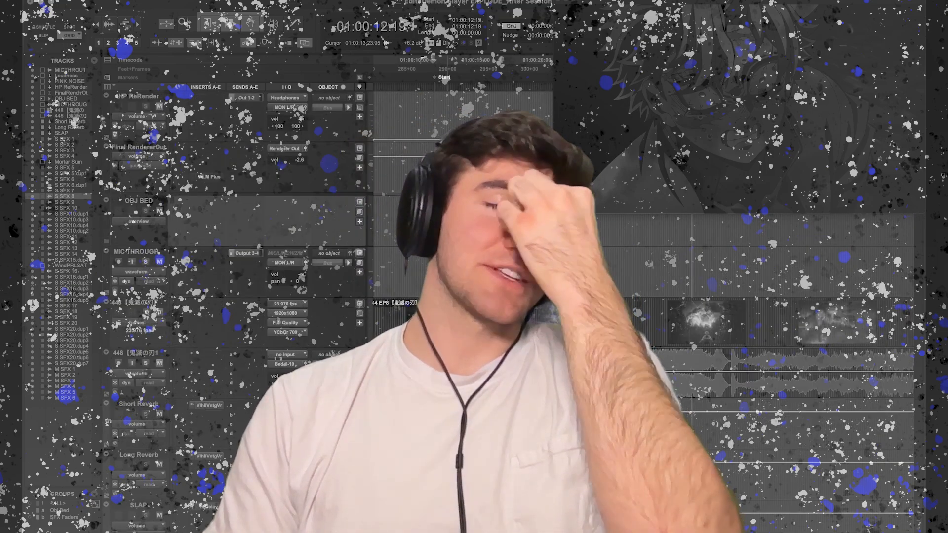
pyautogui.scroll(-15, 691, 297)
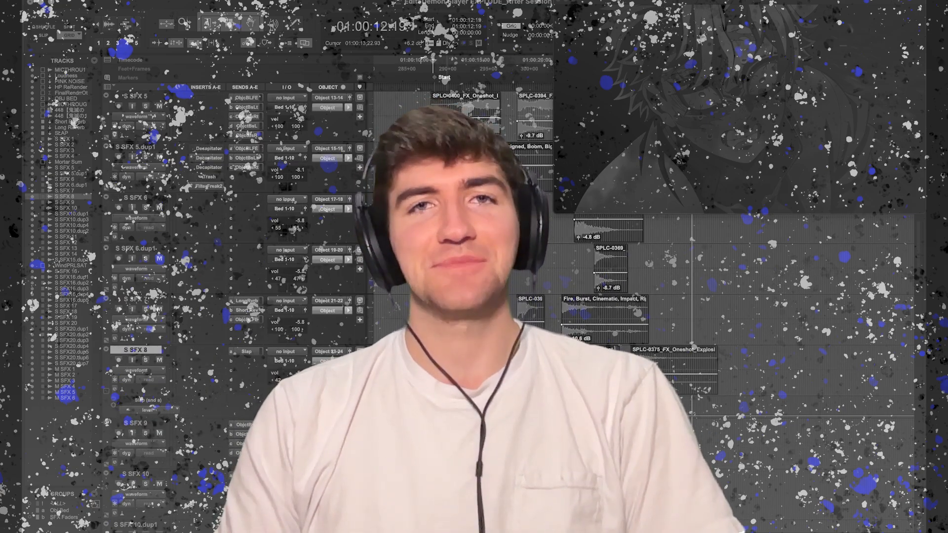
pyautogui.scroll(-1, 691, 296)
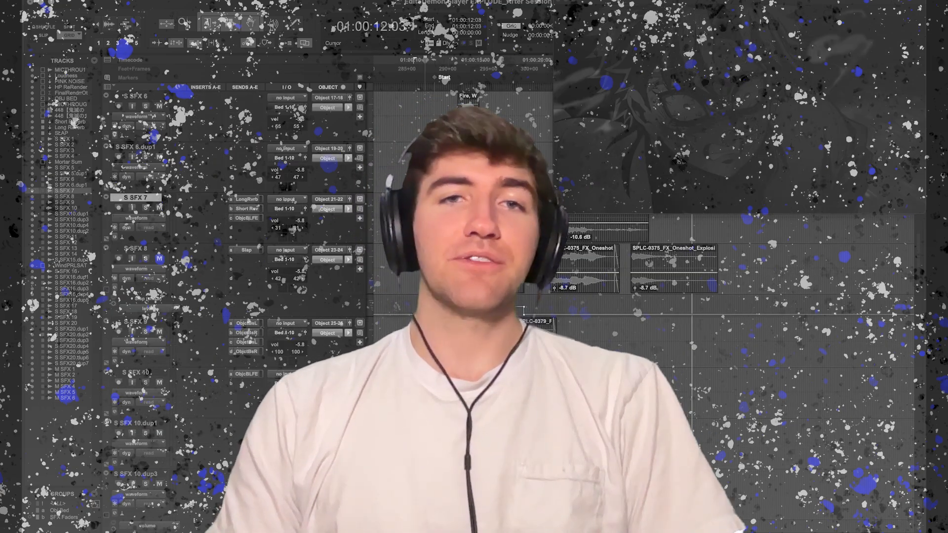